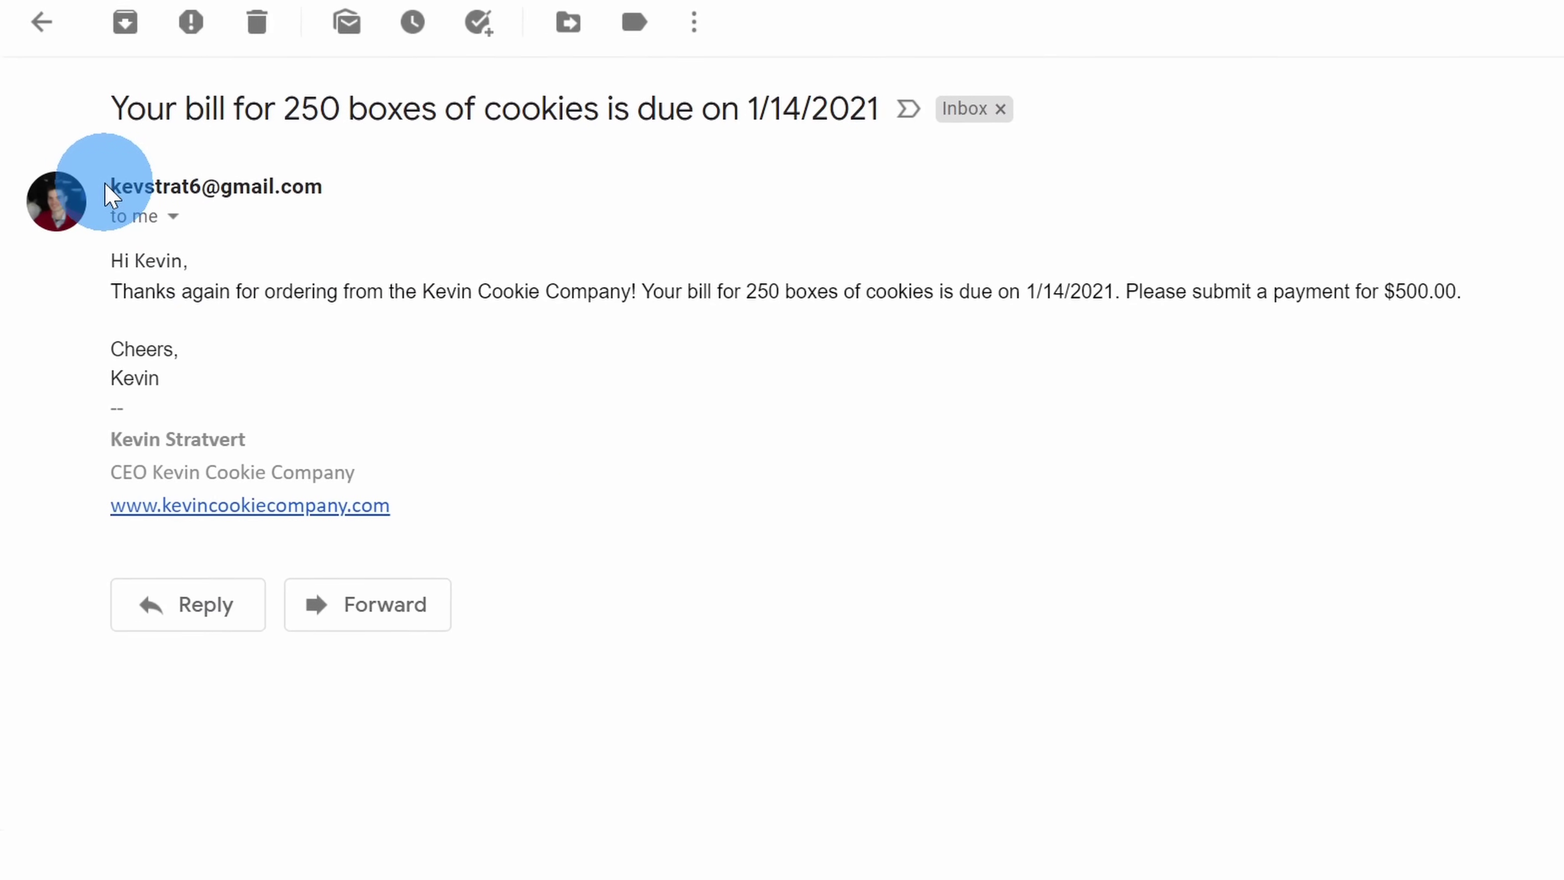
Step: Scroll the Gmail/Sheets mail merge guide down to its numbered Try it setup steps
{"action": "mouse_move", "coordinate": [266, 185]}
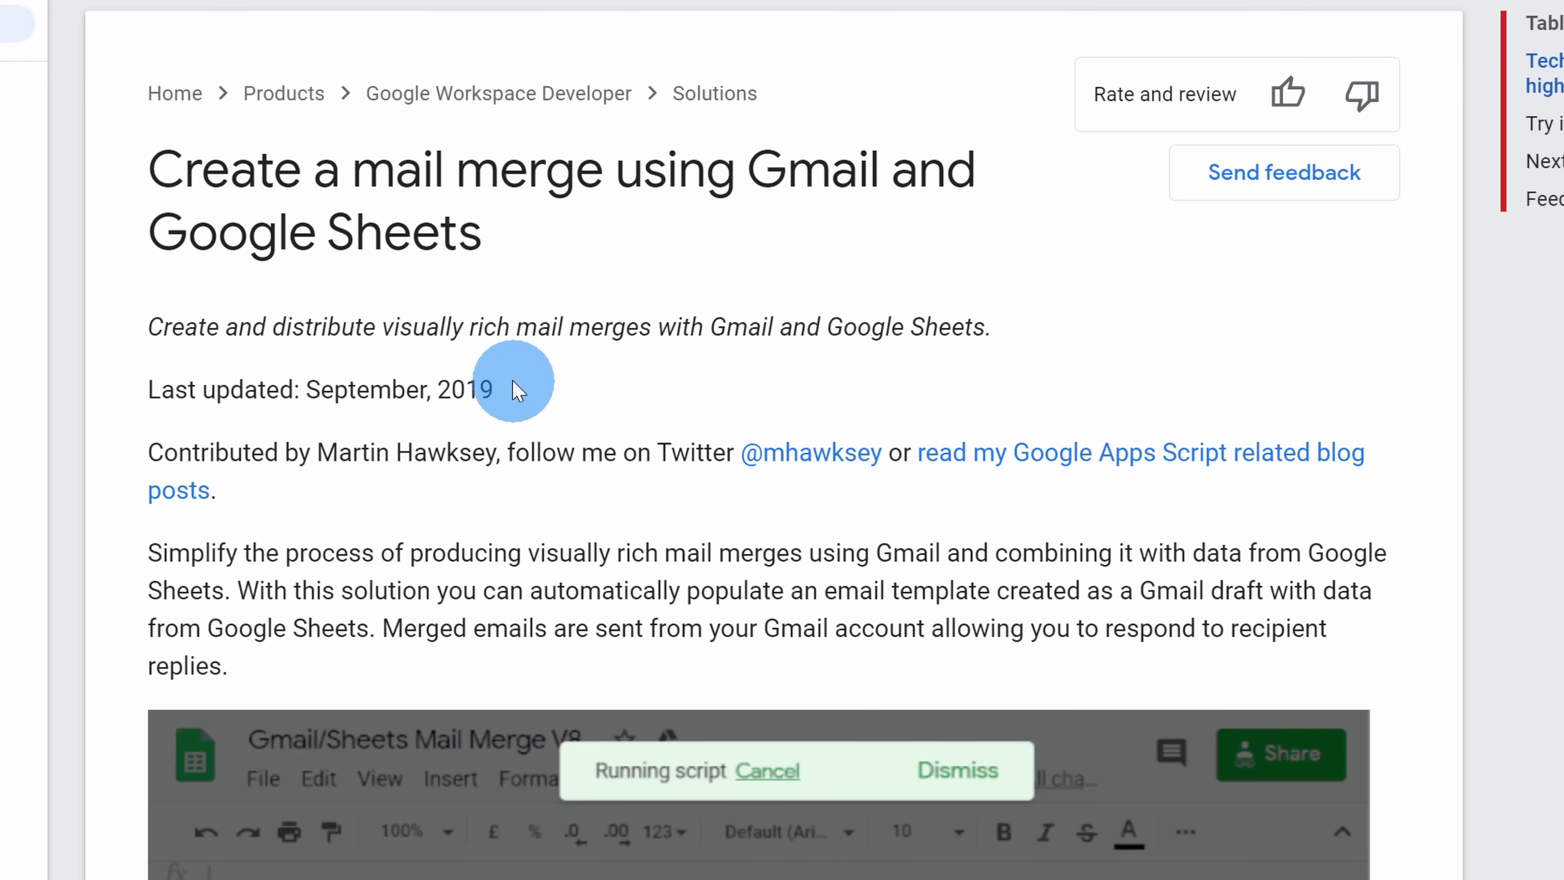
{"action": "scroll", "coordinate": [175, 216], "scroll_direction": "down", "scroll_amount": 15}
{"action": "scroll", "coordinate": [165, 147], "scroll_direction": "down", "scroll_amount": 12}
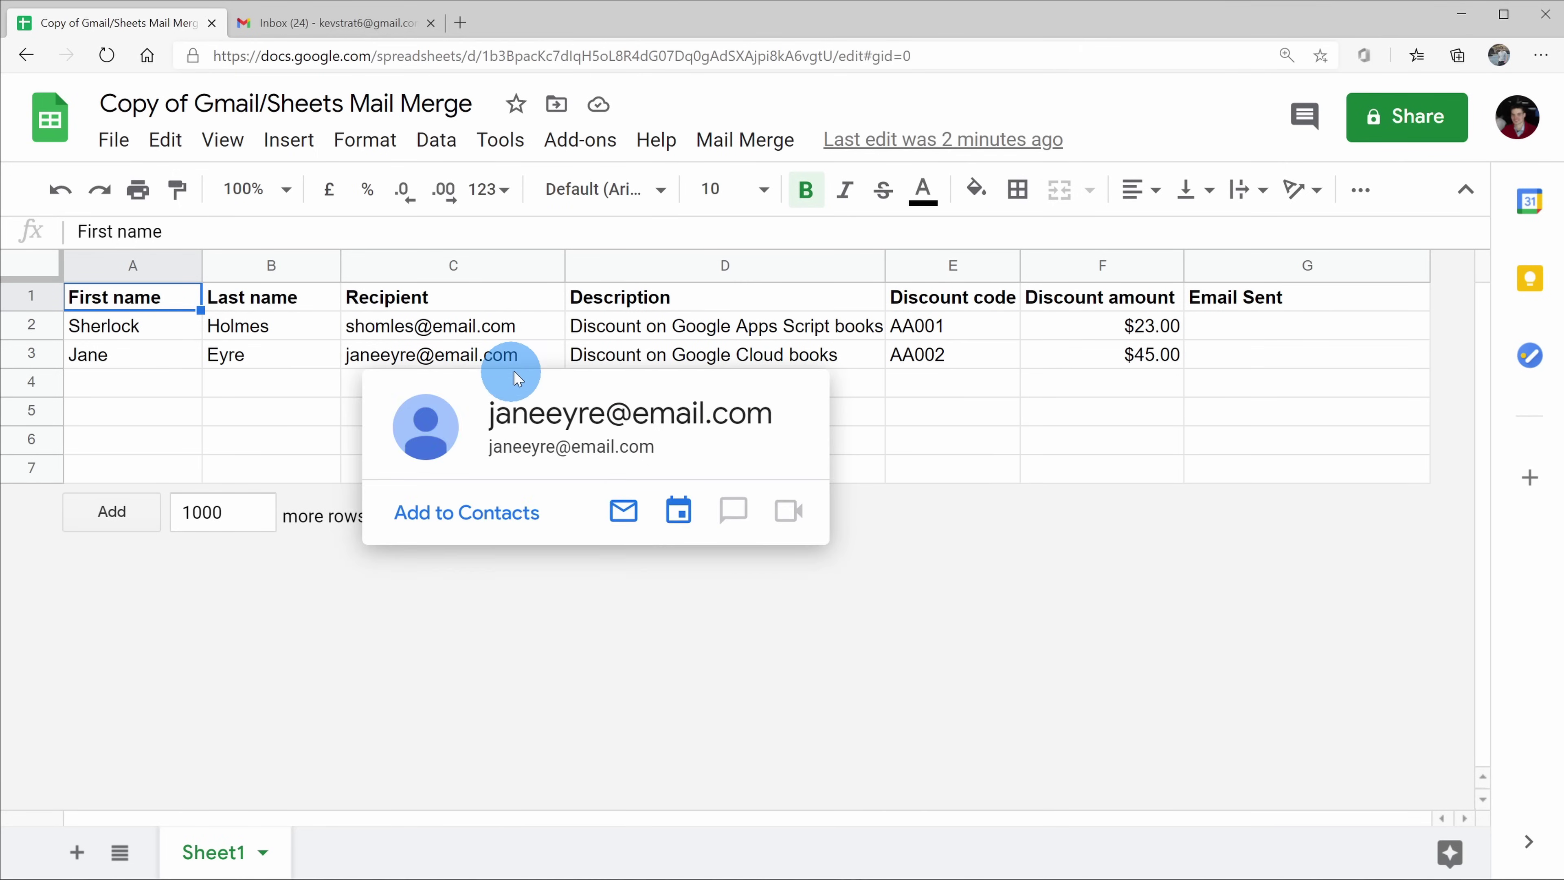
Step: Show the My Drive folder choices for the copied spreadsheet, then close them without moving it
{"action": "mouse_move", "coordinate": [499, 344]}
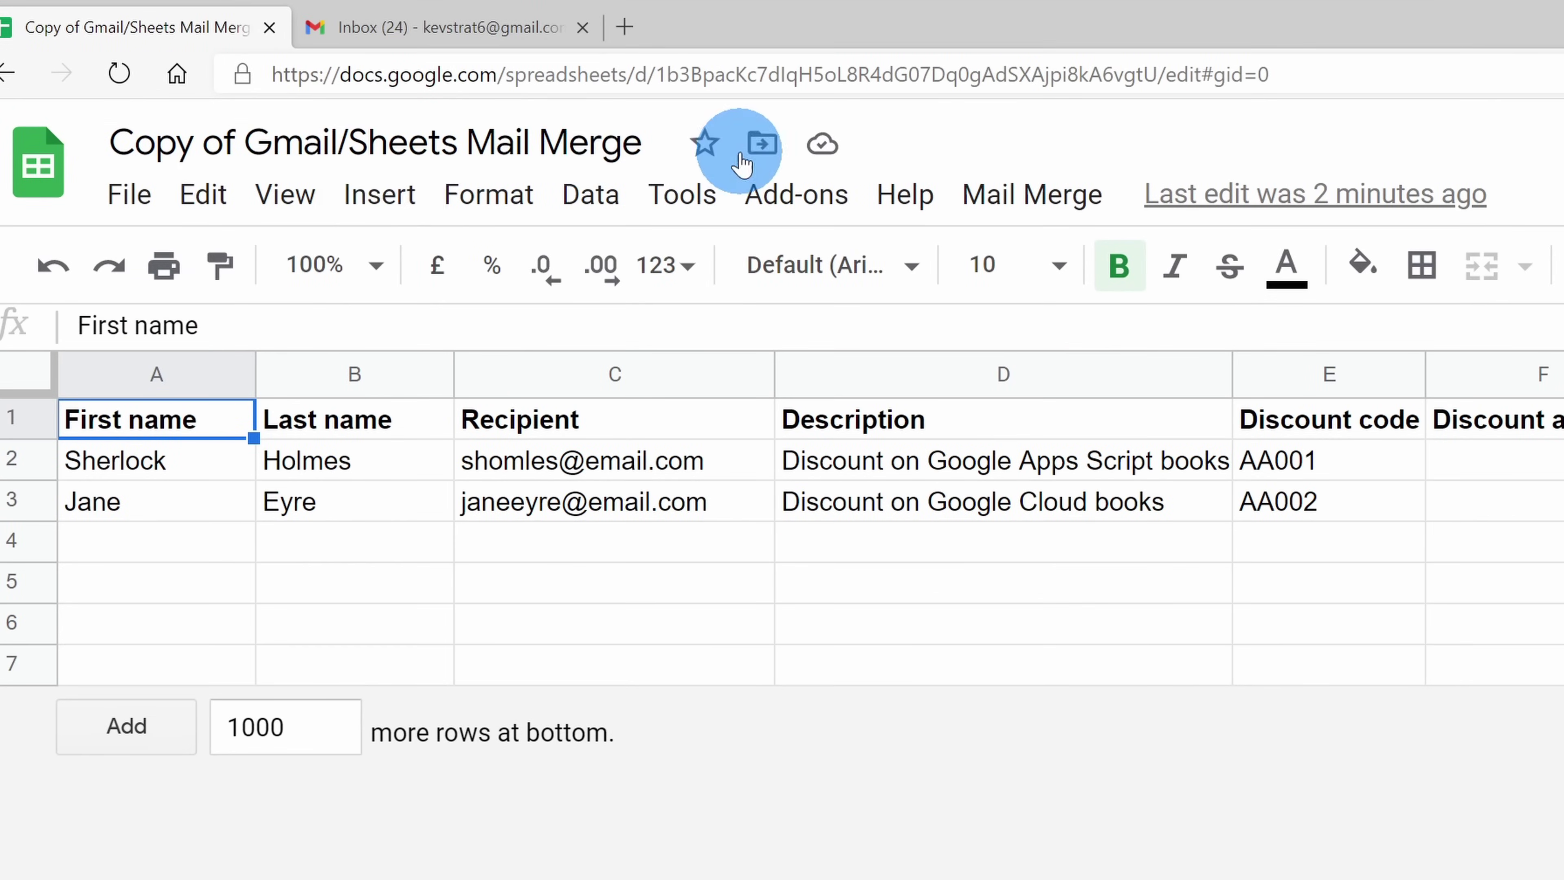
{"action": "left_click", "coordinate": [764, 148]}
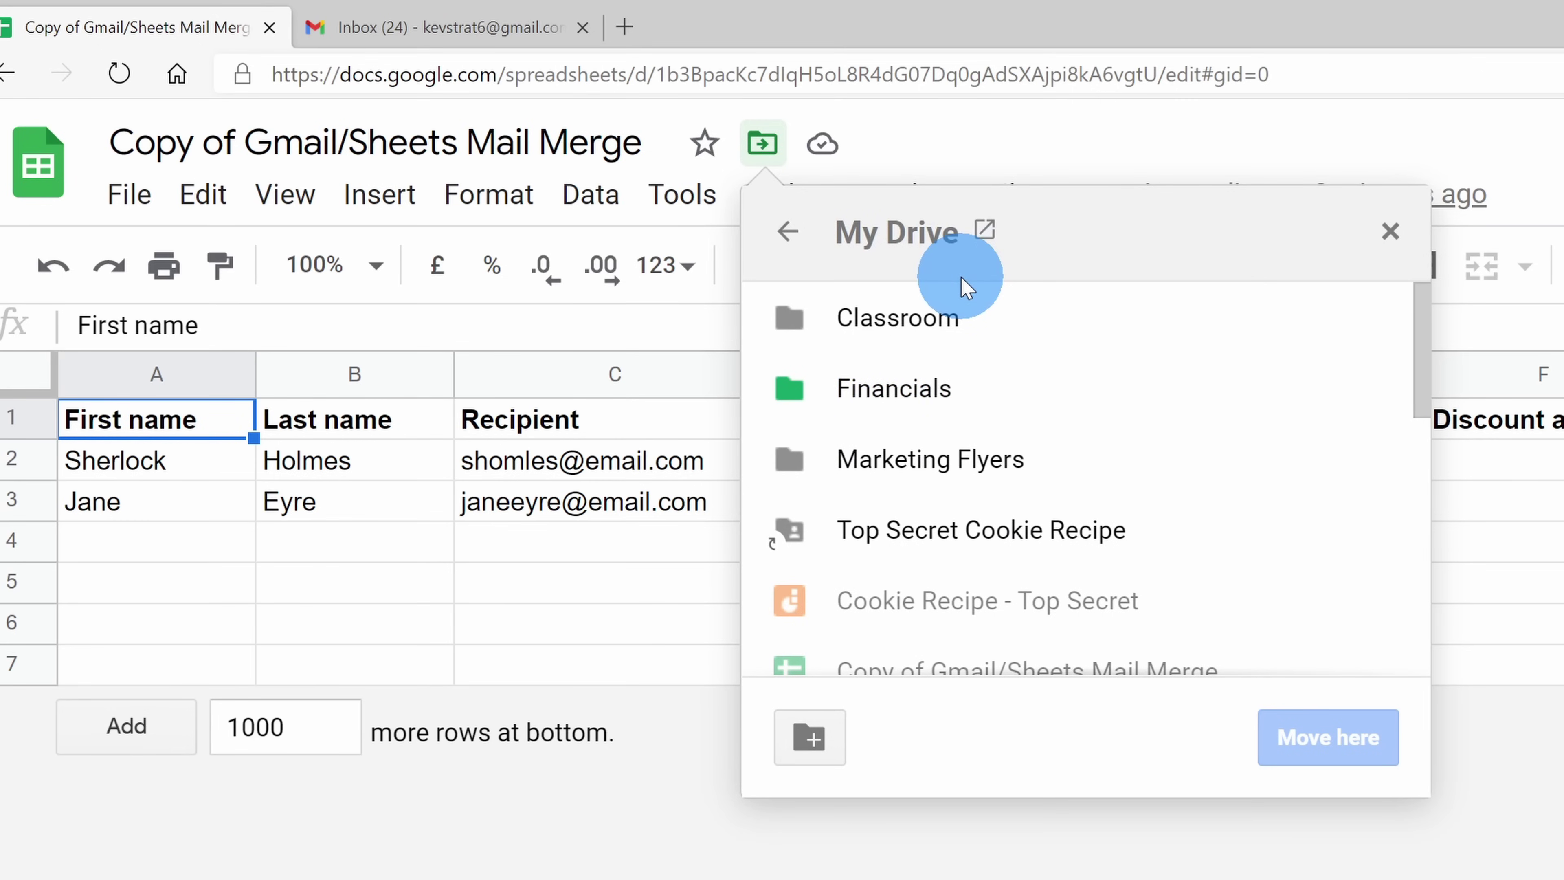
{"action": "left_click", "coordinate": [632, 863]}
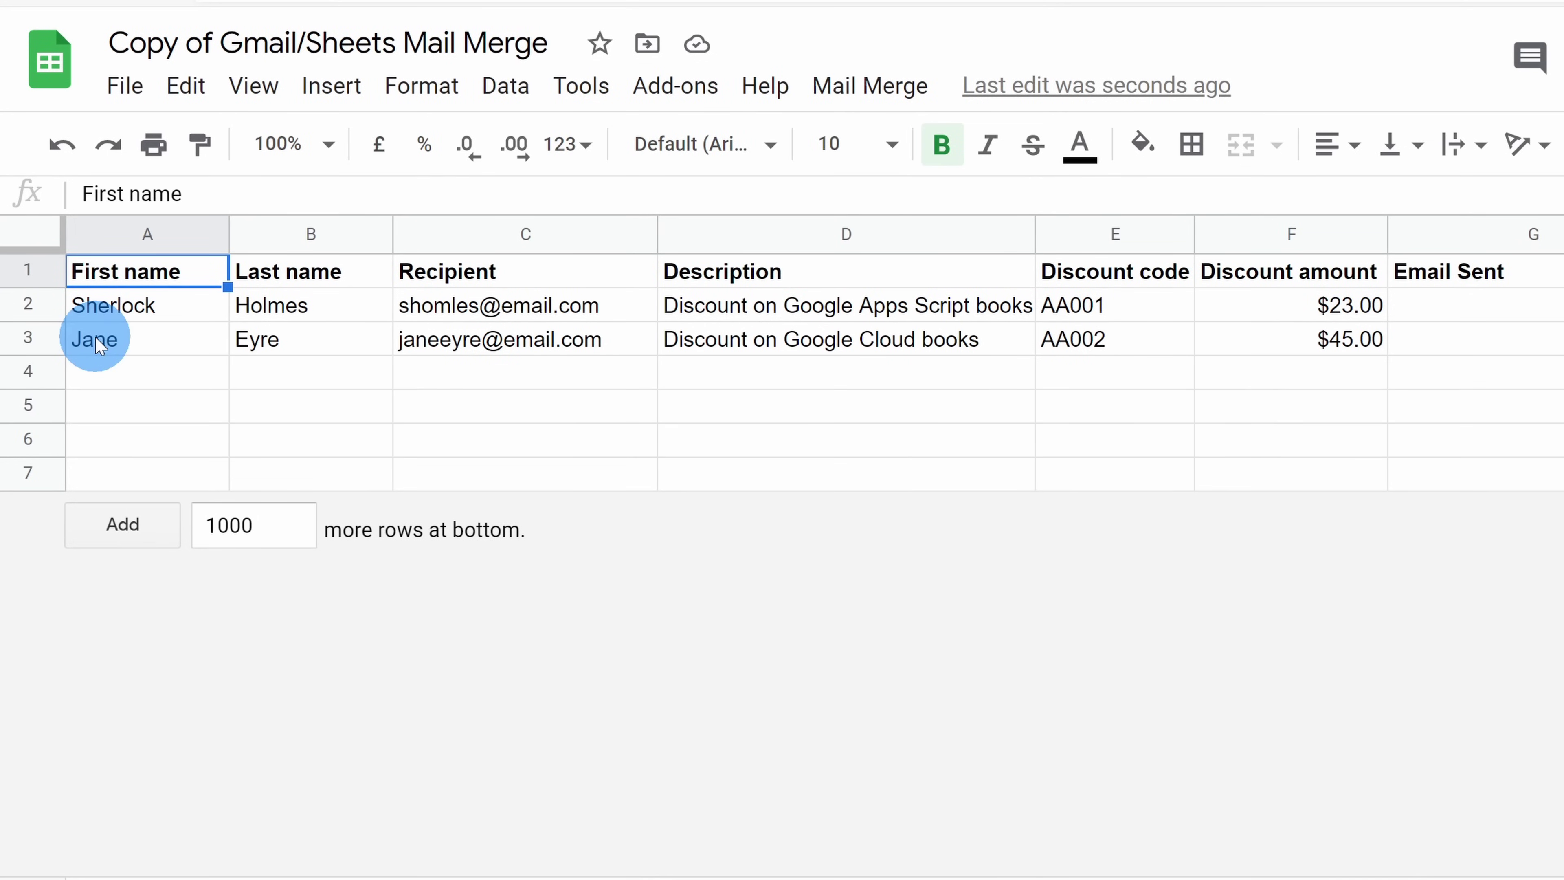
Step: Clear the two sample recipients' data in A2:F3, leaving only the header row
{"action": "left_click", "coordinate": [43, 302]}
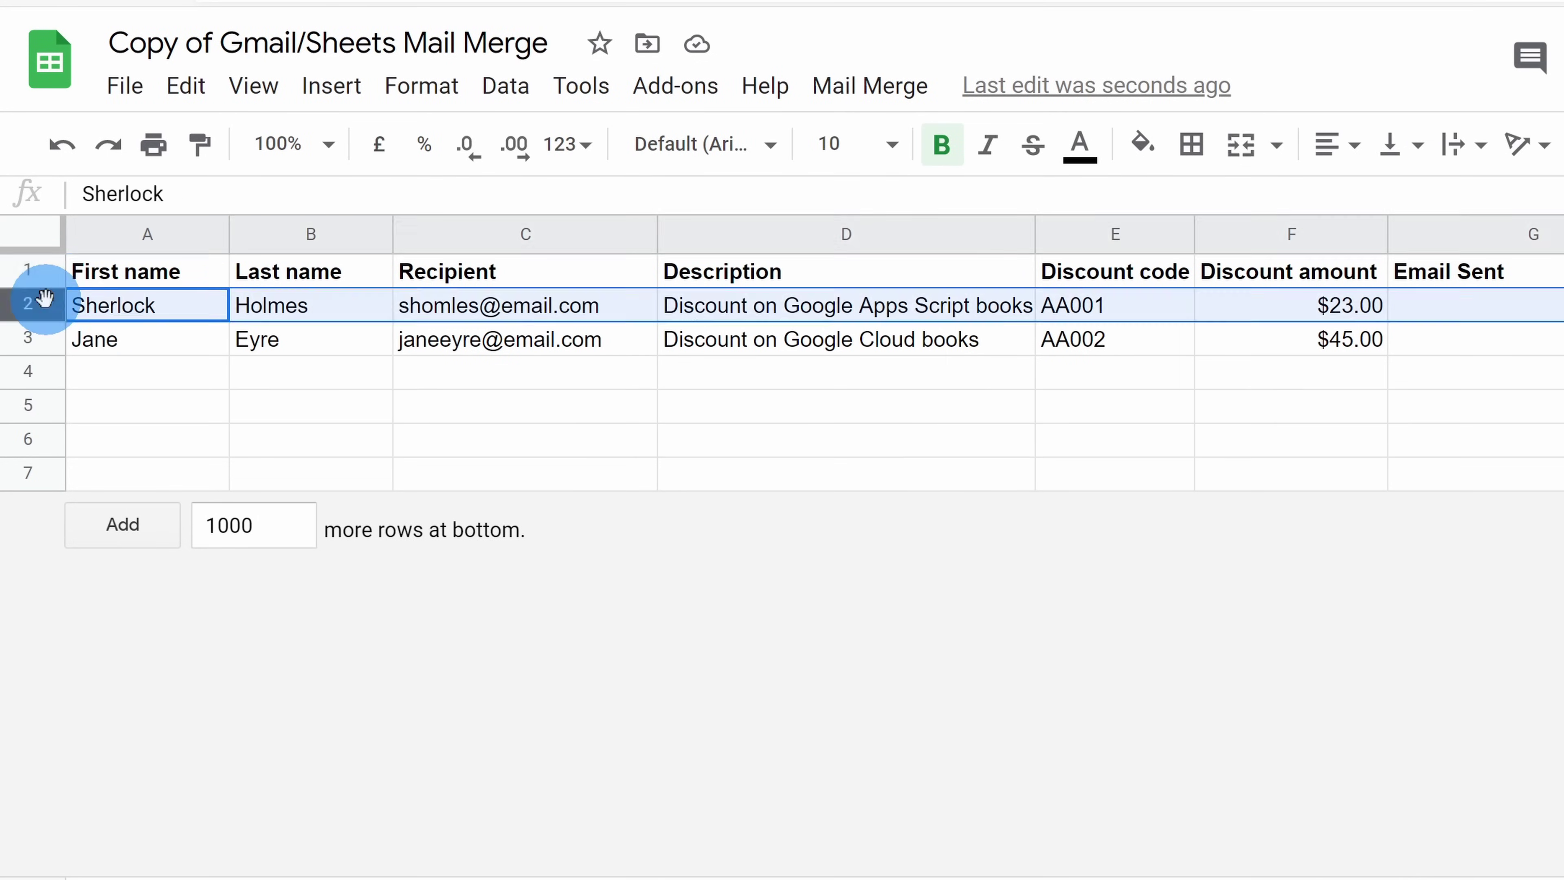
{"action": "left_click", "coordinate": [42, 337]}
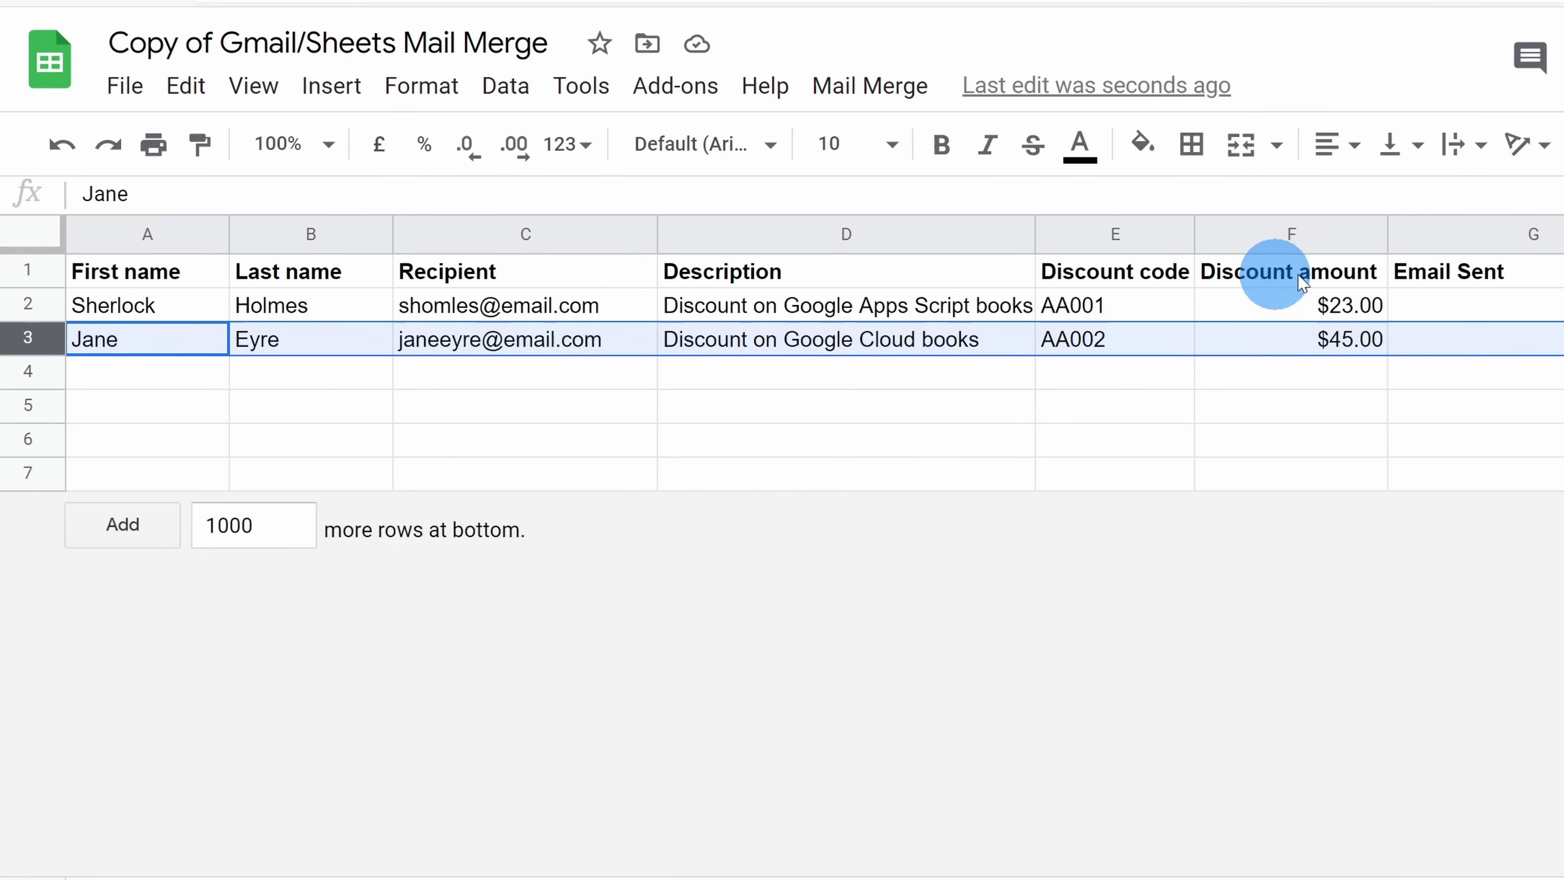
{"action": "left_click_drag", "start_coordinate": [1347, 308], "coordinate": [133, 356]}
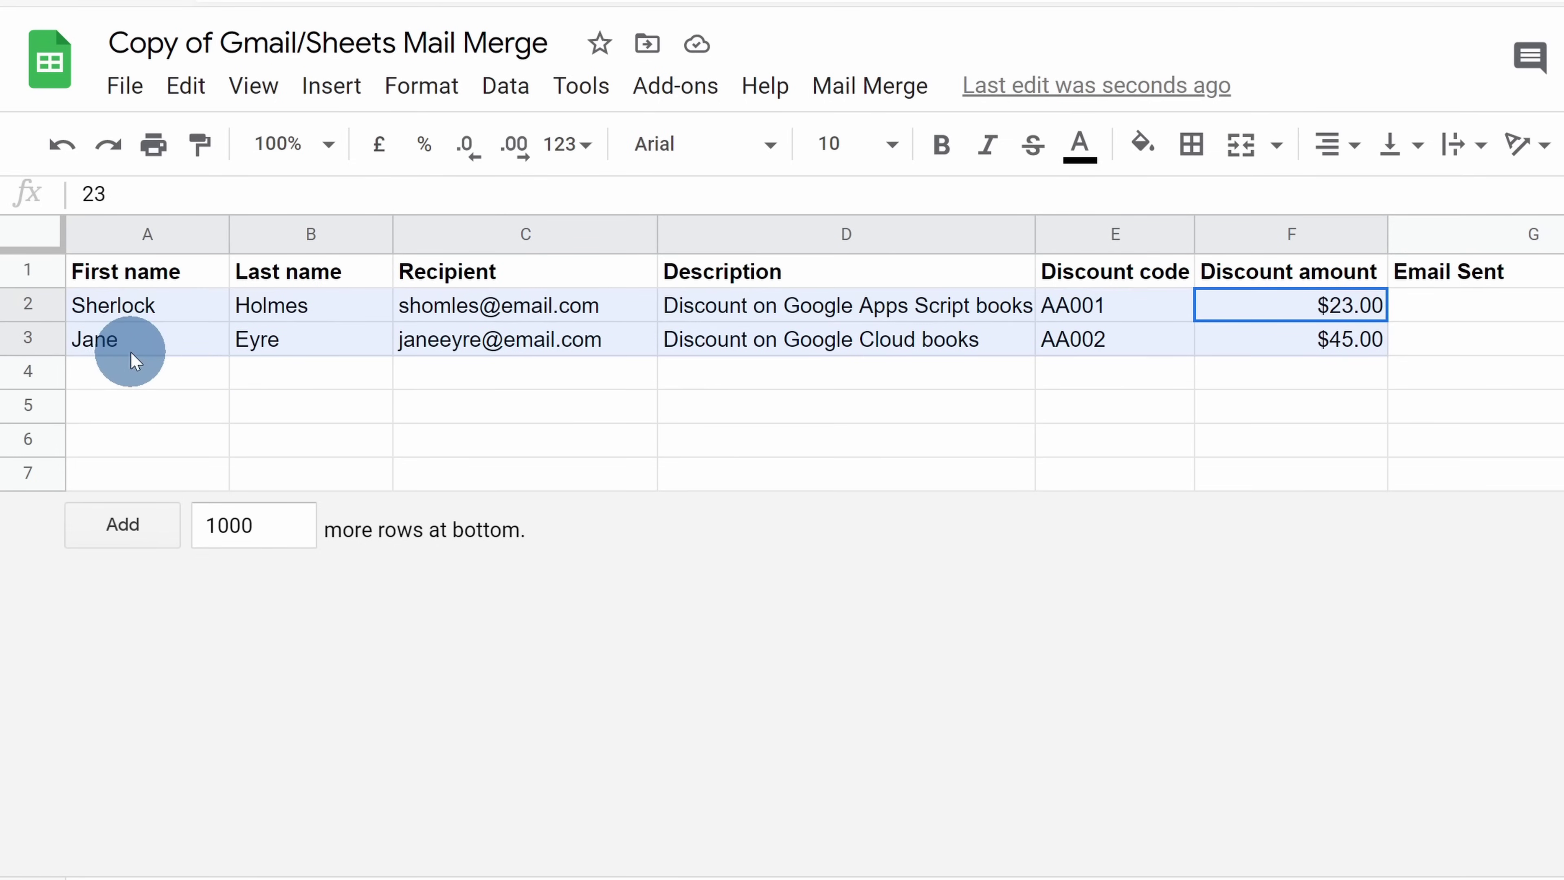
{"action": "key", "text": "Delete"}
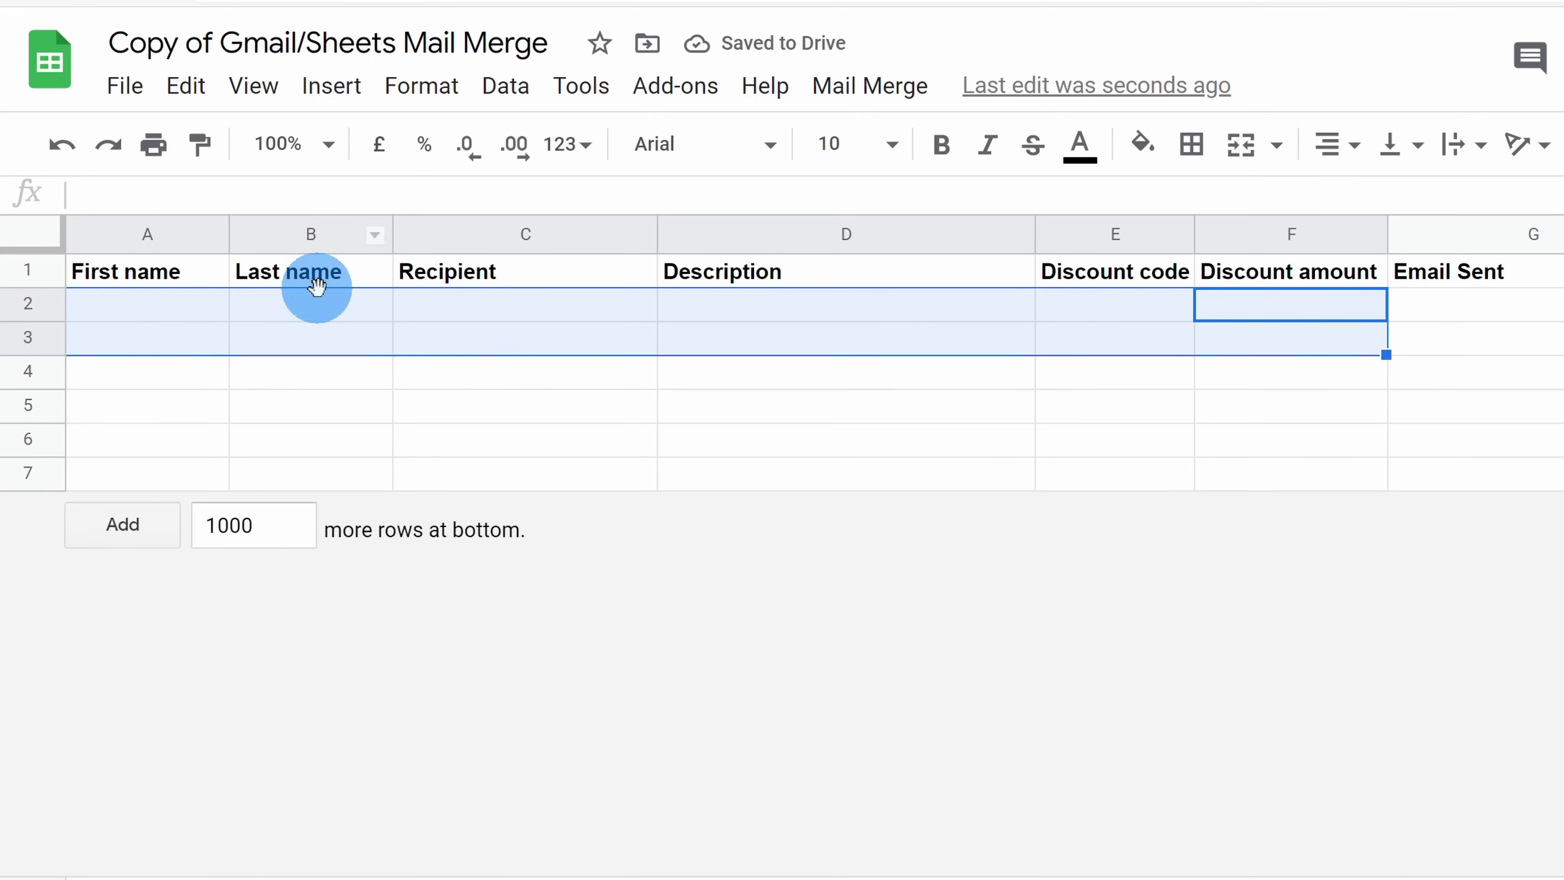
{"action": "left_click", "coordinate": [191, 281]}
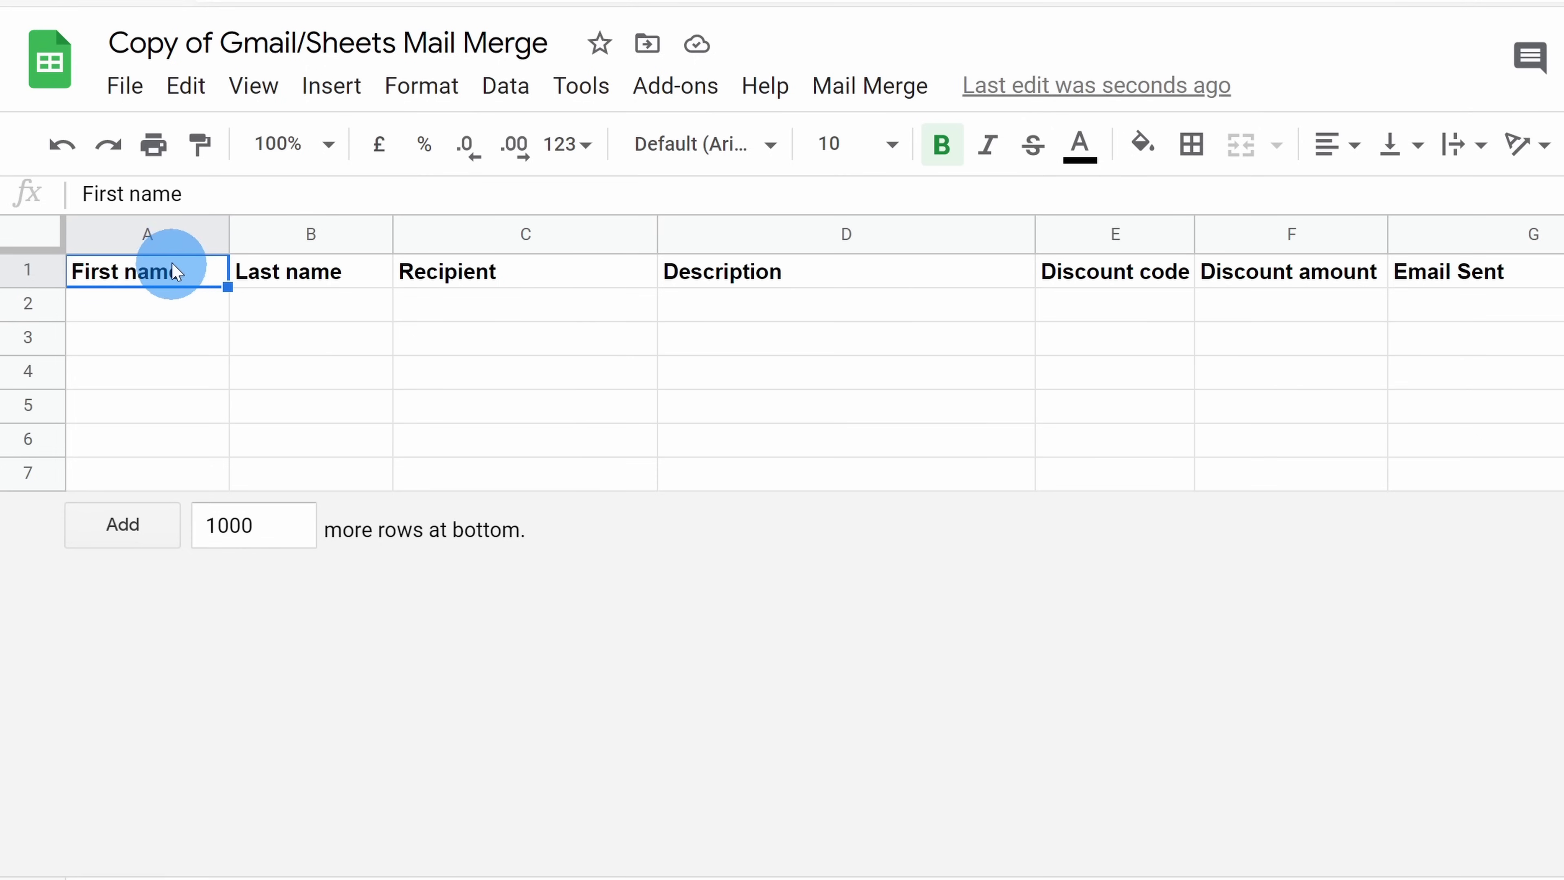
{"action": "left_click", "coordinate": [153, 300]}
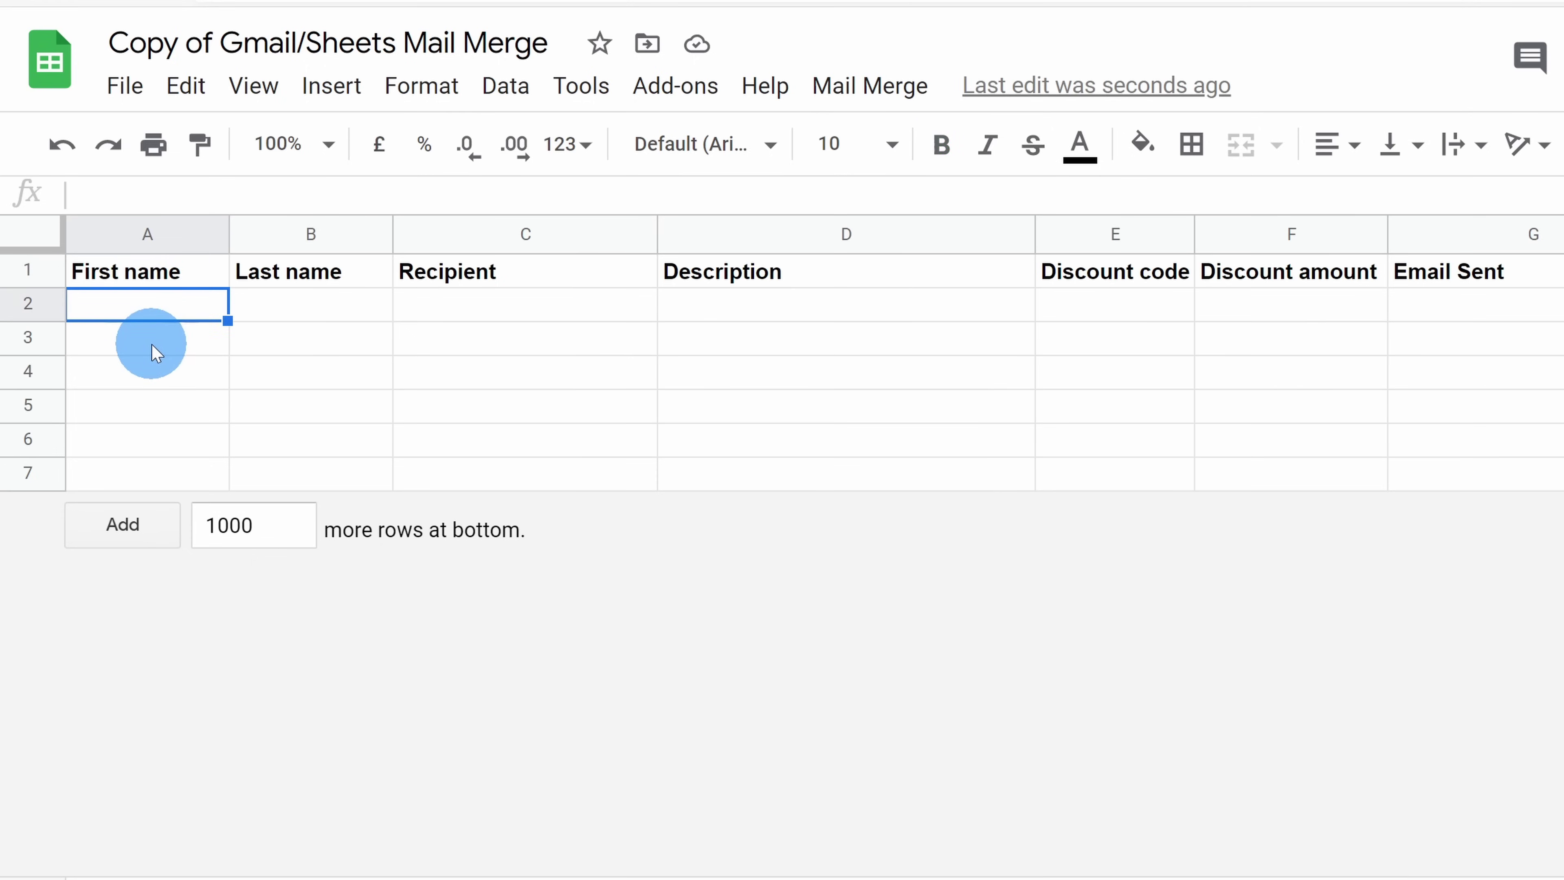
Step: Delete the Last name column from the sheet
{"action": "left_click", "coordinate": [157, 353]}
{"action": "left_click", "coordinate": [154, 373]}
{"action": "left_click", "coordinate": [154, 339]}
{"action": "left_click", "coordinate": [161, 303]}
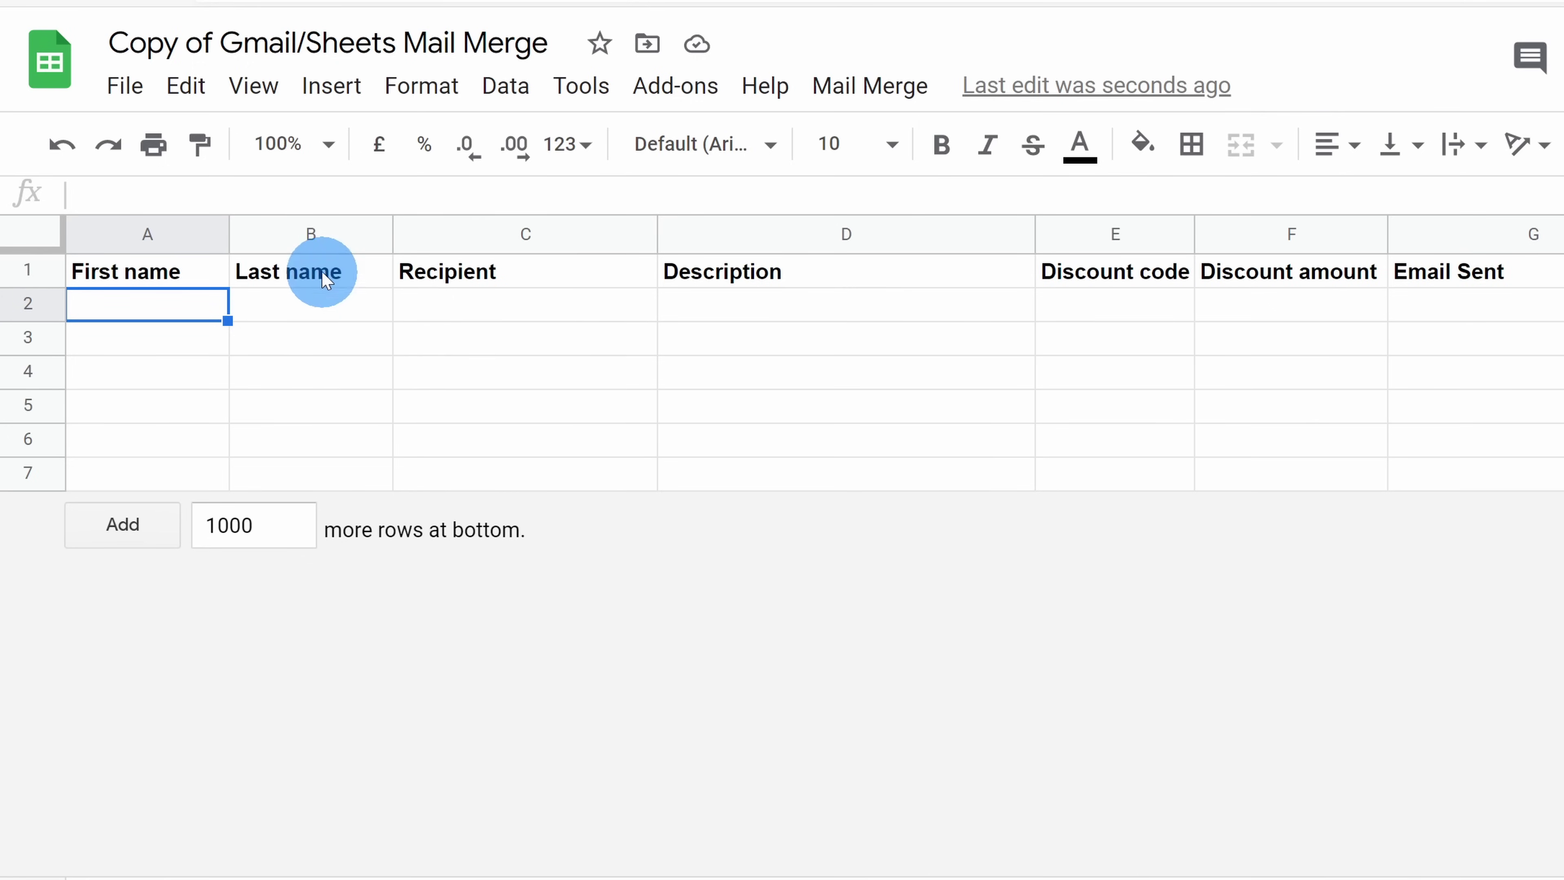
{"action": "left_click", "coordinate": [315, 233]}
{"action": "right_click", "coordinate": [315, 233]}
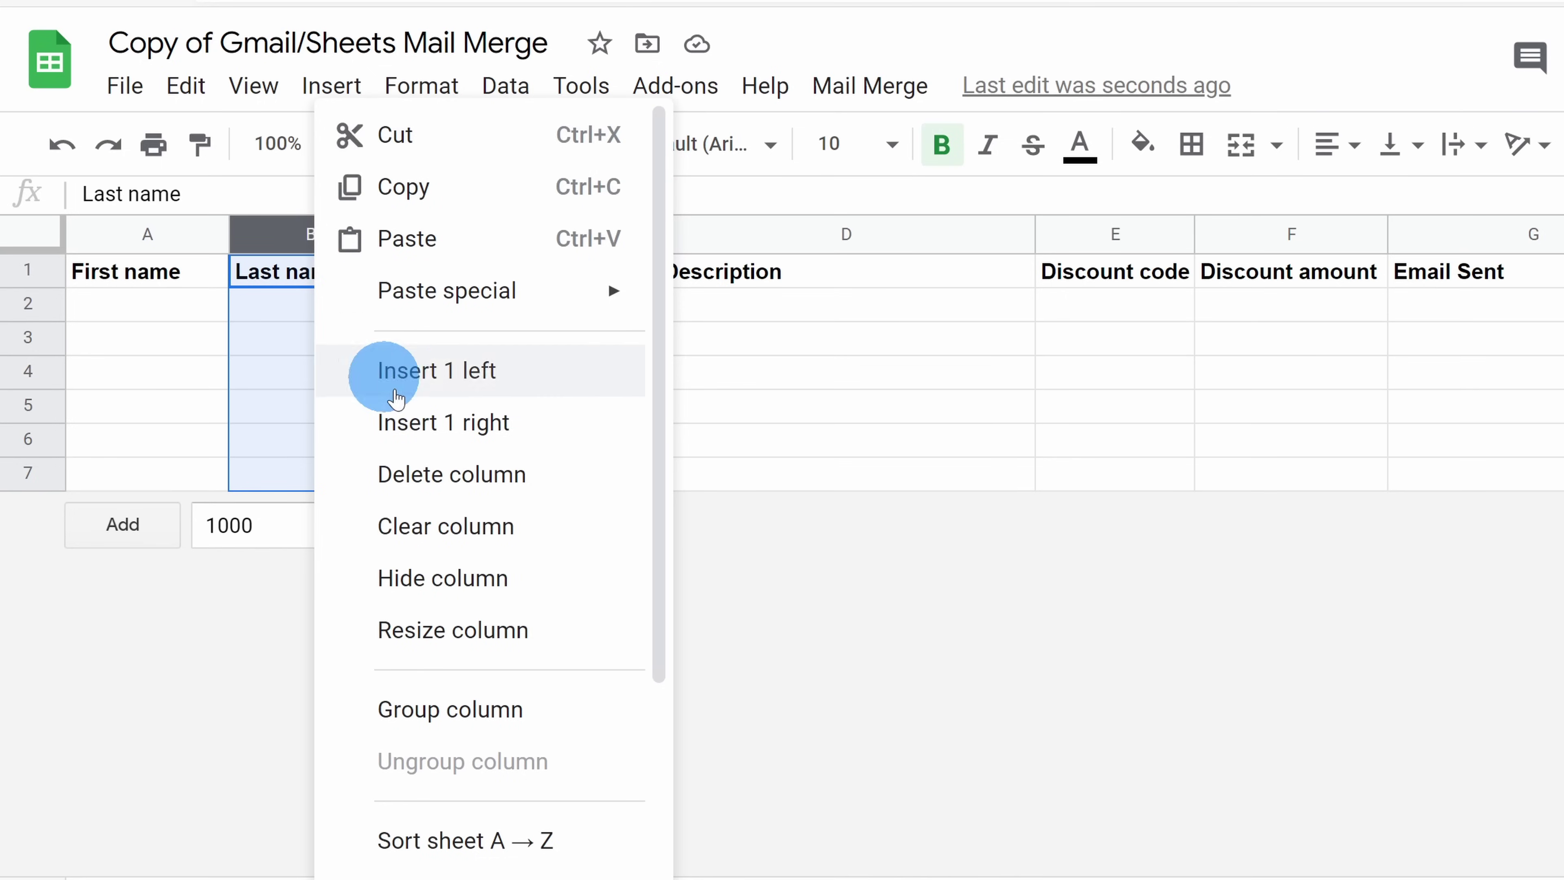
{"action": "left_click", "coordinate": [464, 477]}
{"action": "left_click", "coordinate": [356, 370]}
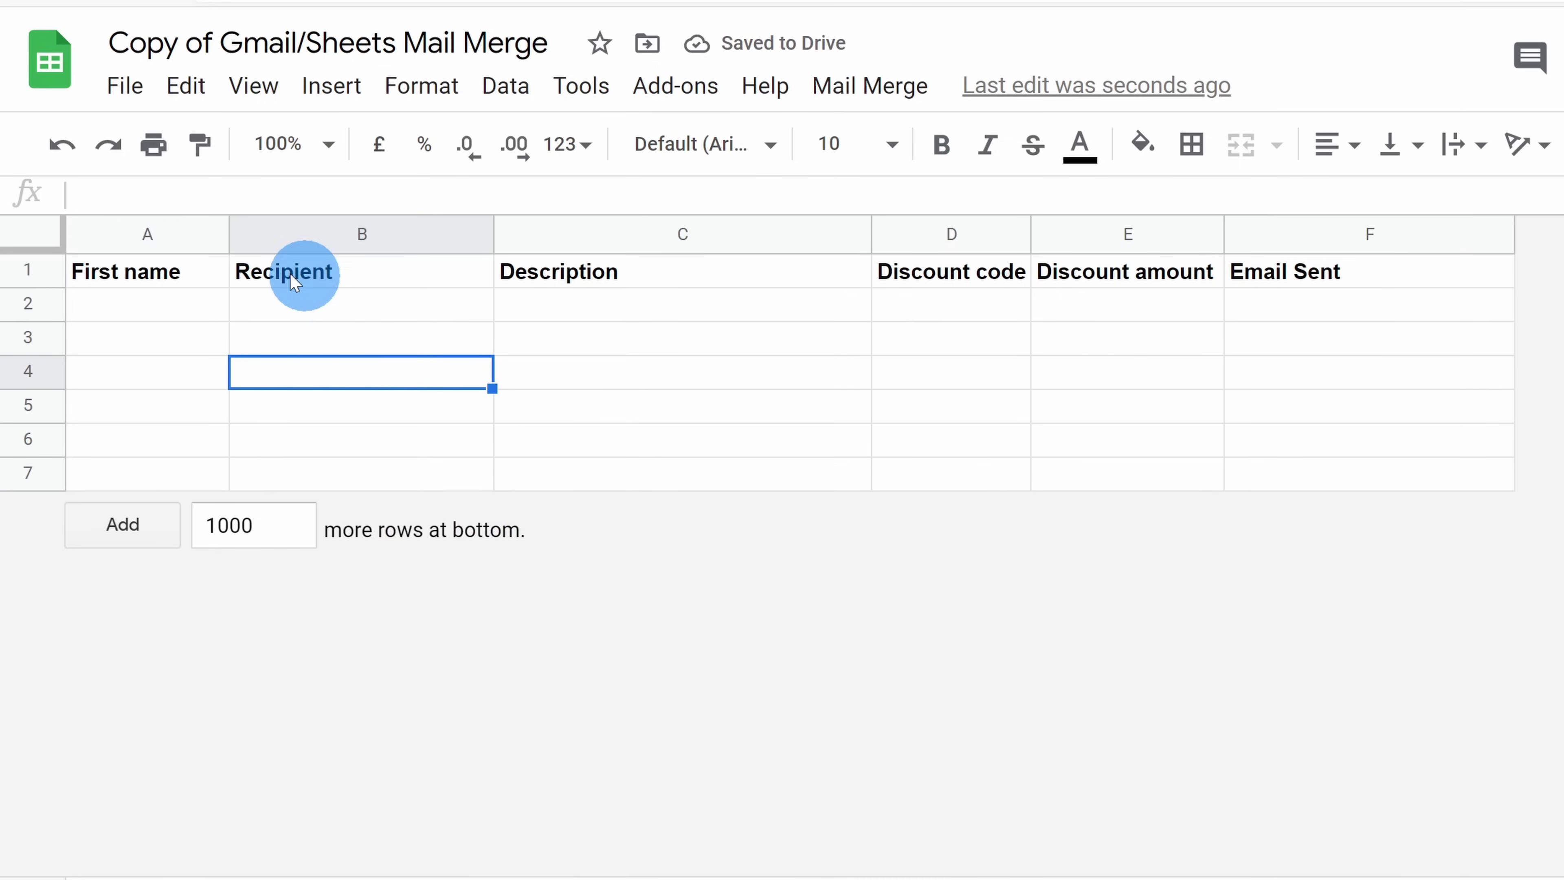
{"action": "right_click", "coordinate": [305, 233]}
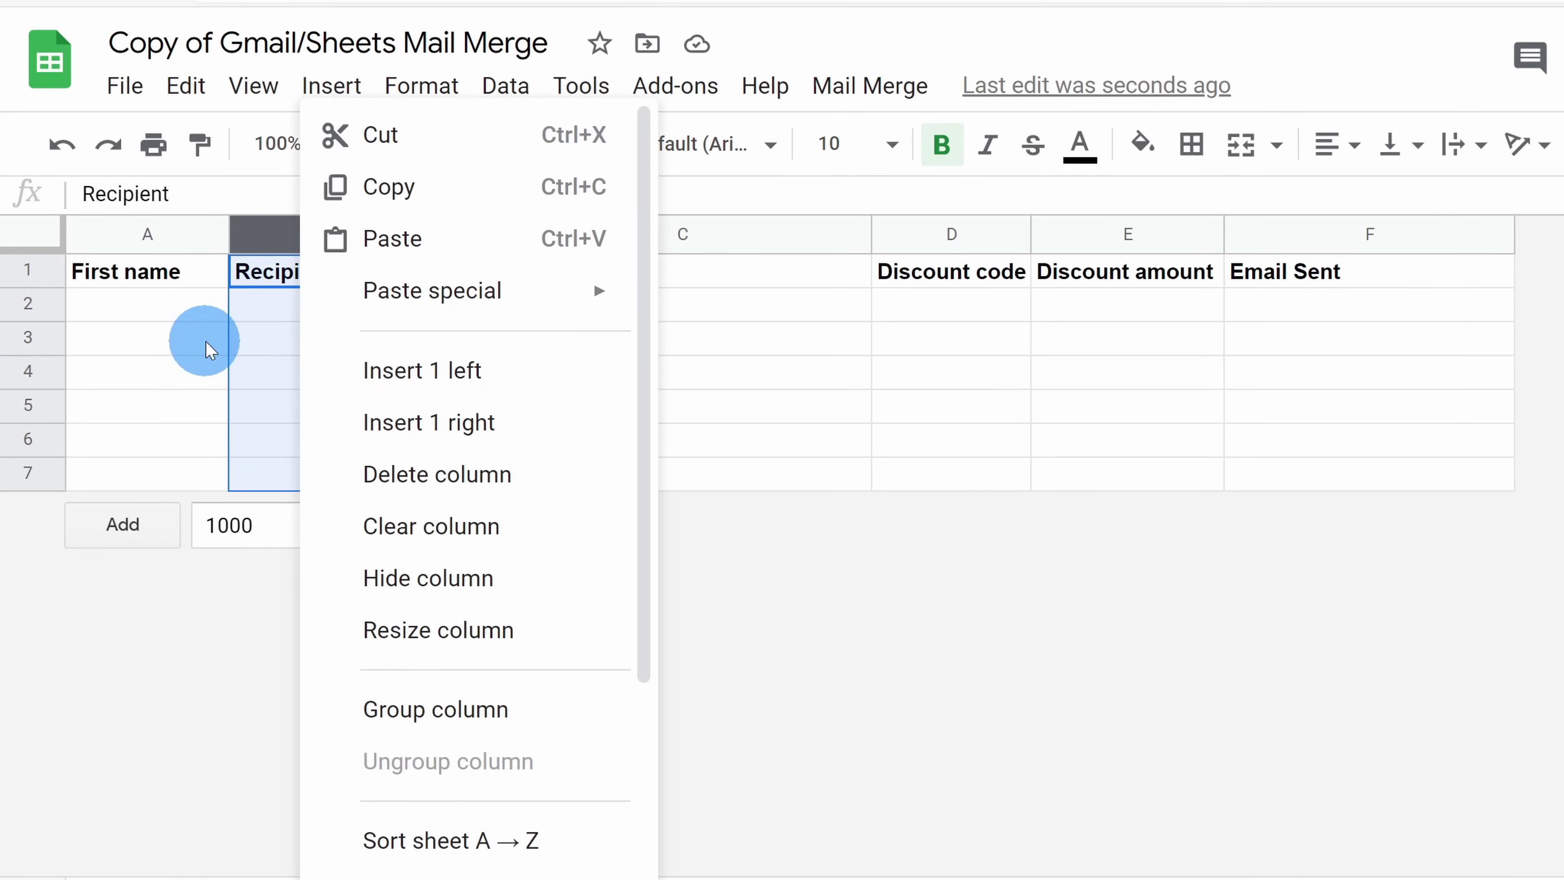
{"action": "left_click", "coordinate": [220, 348]}
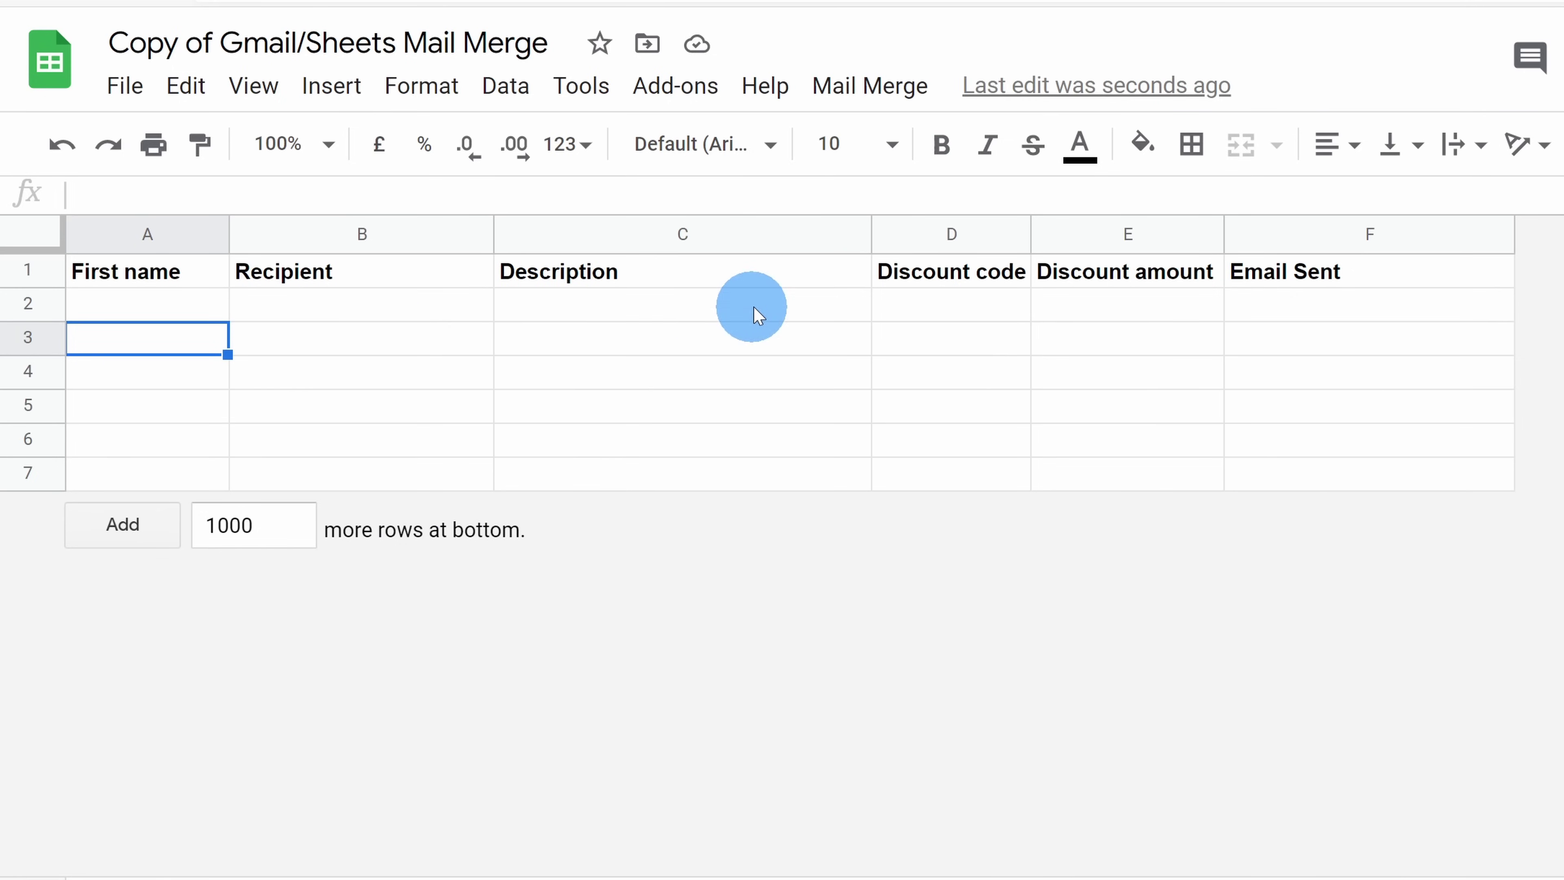
Step: Rename the discount headers in D1 and E1 to 'Due date' and 'Price'
{"action": "left_click", "coordinate": [955, 271]}
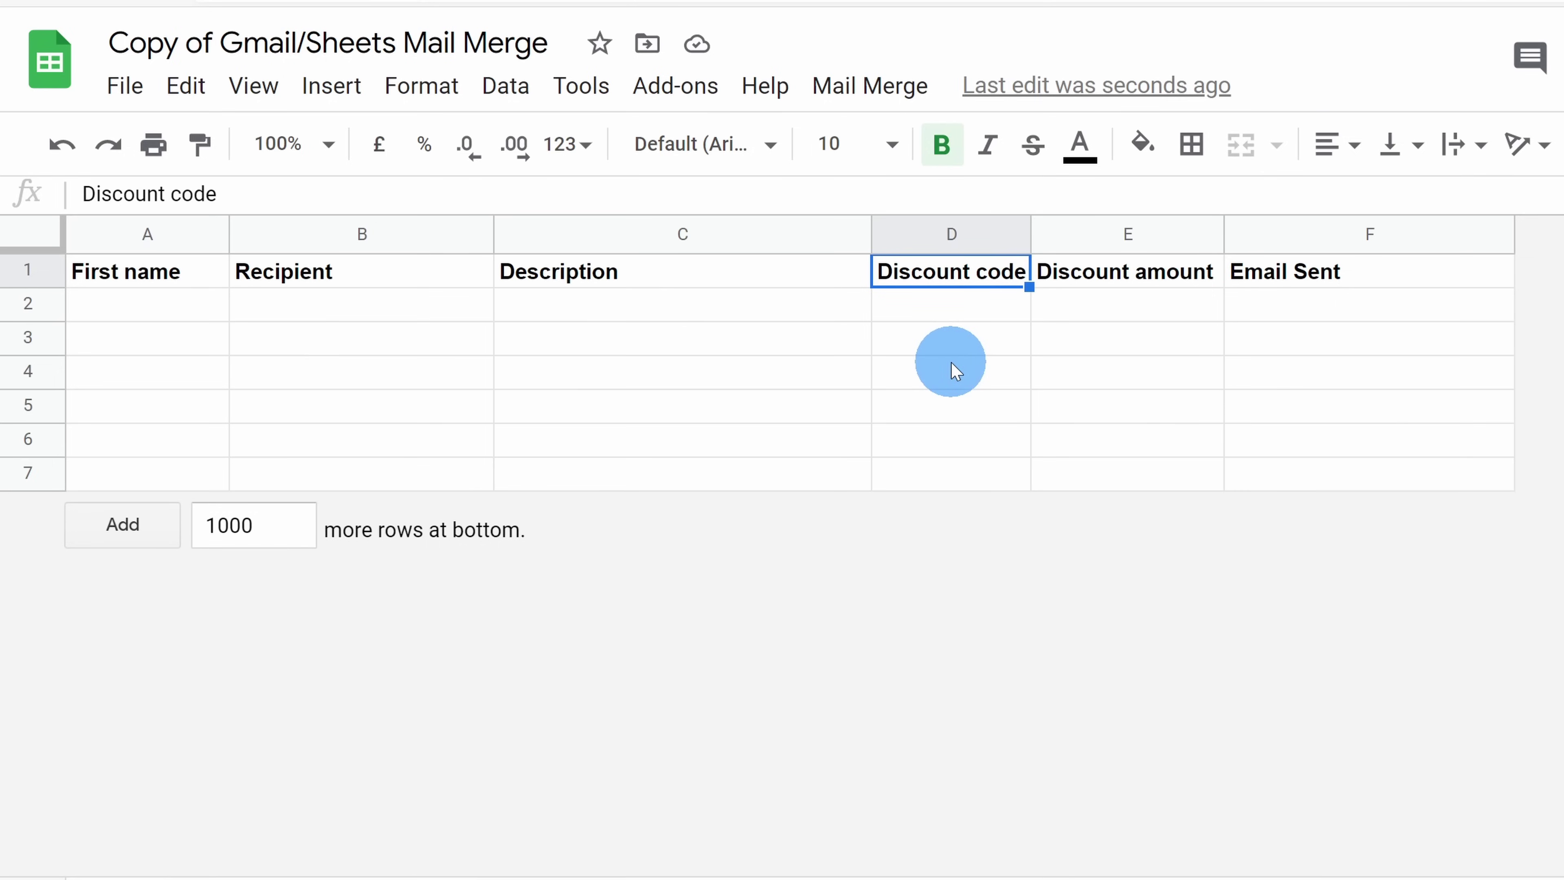
{"action": "type", "text": "Due date"}
{"action": "key", "text": "Tab"}
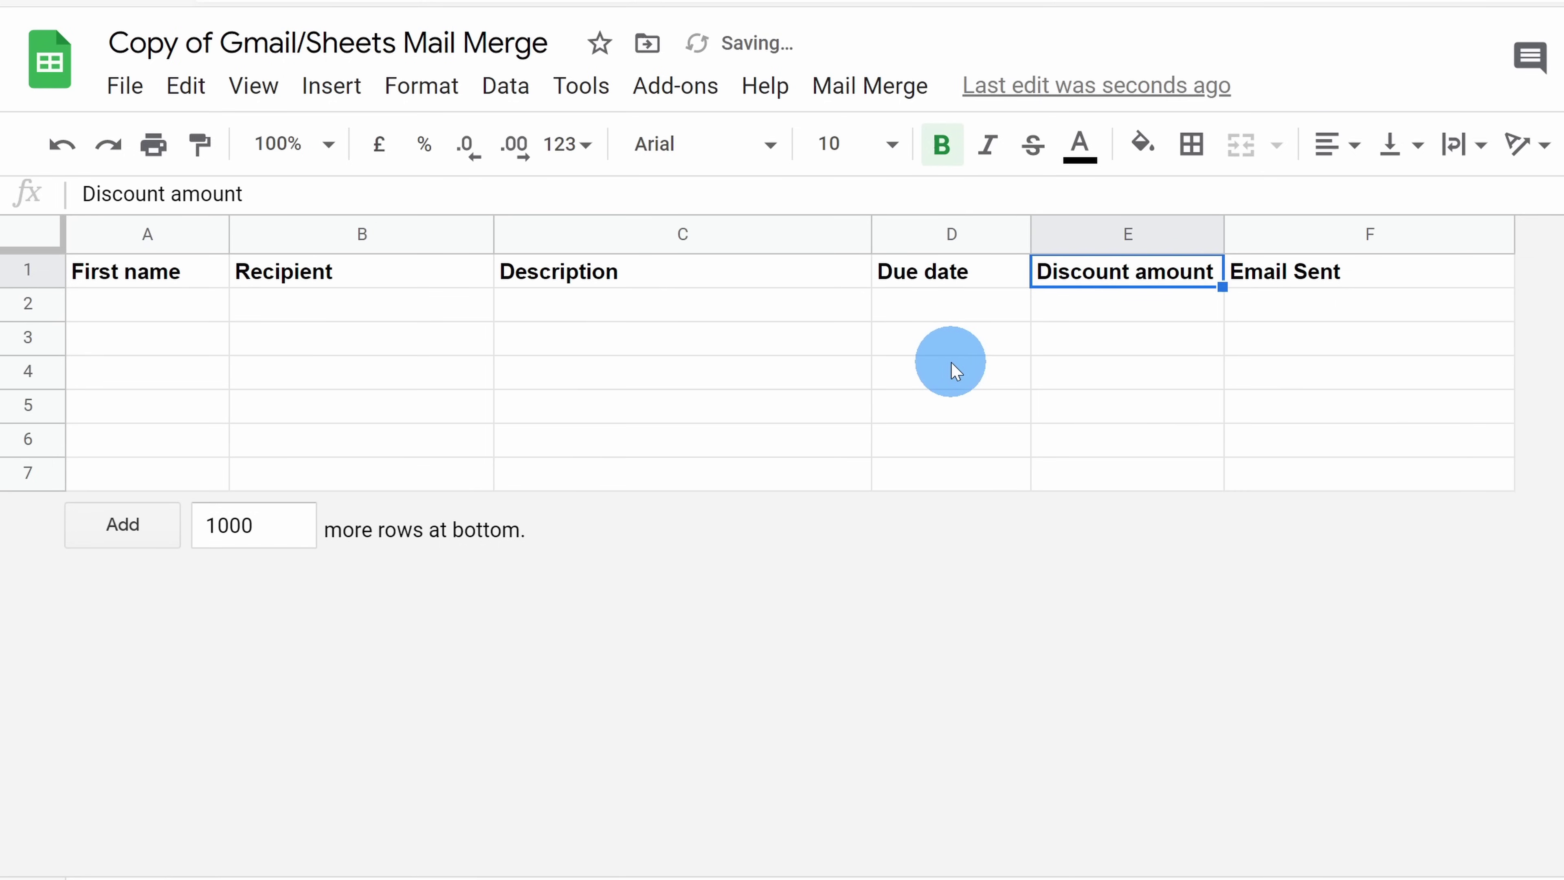
{"action": "type", "text": "Price"}
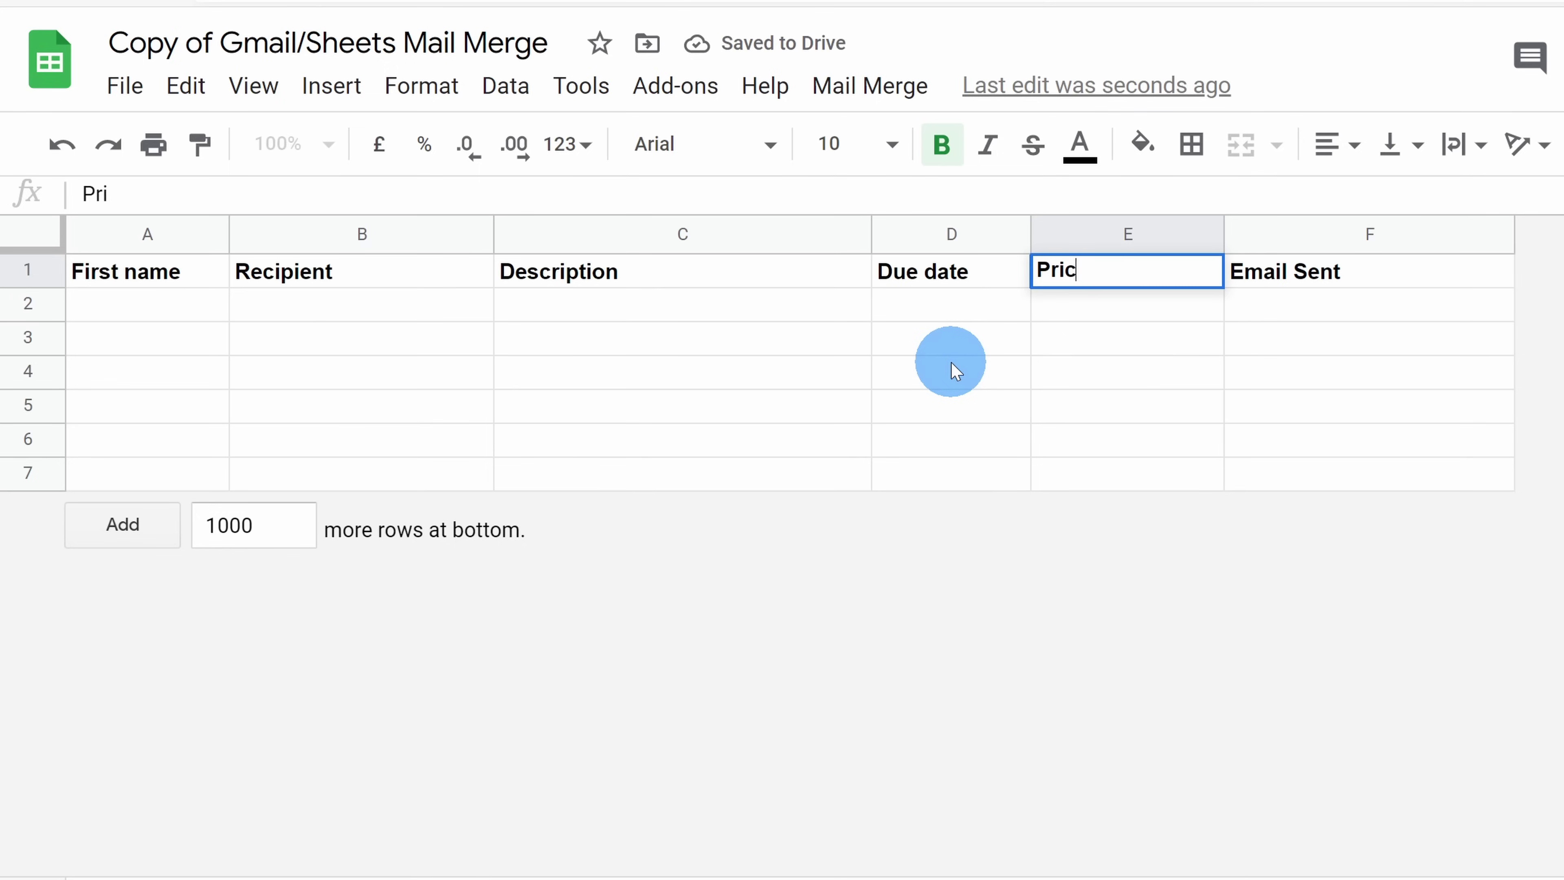
{"action": "left_click", "coordinate": [950, 360]}
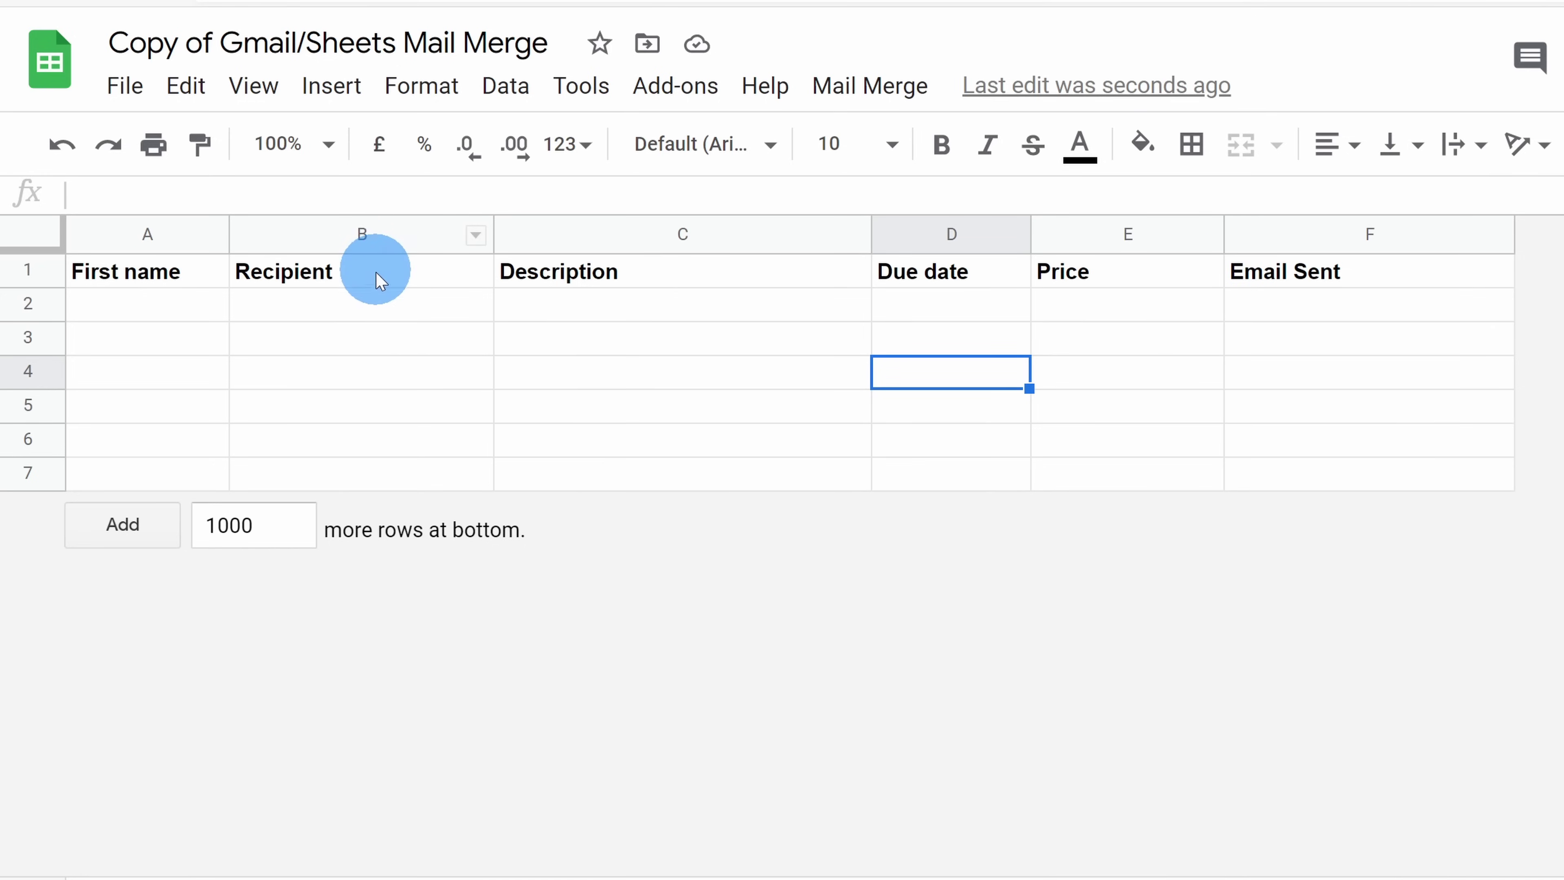
{"action": "left_click_drag", "start_coordinate": [375, 272], "coordinate": [383, 479]}
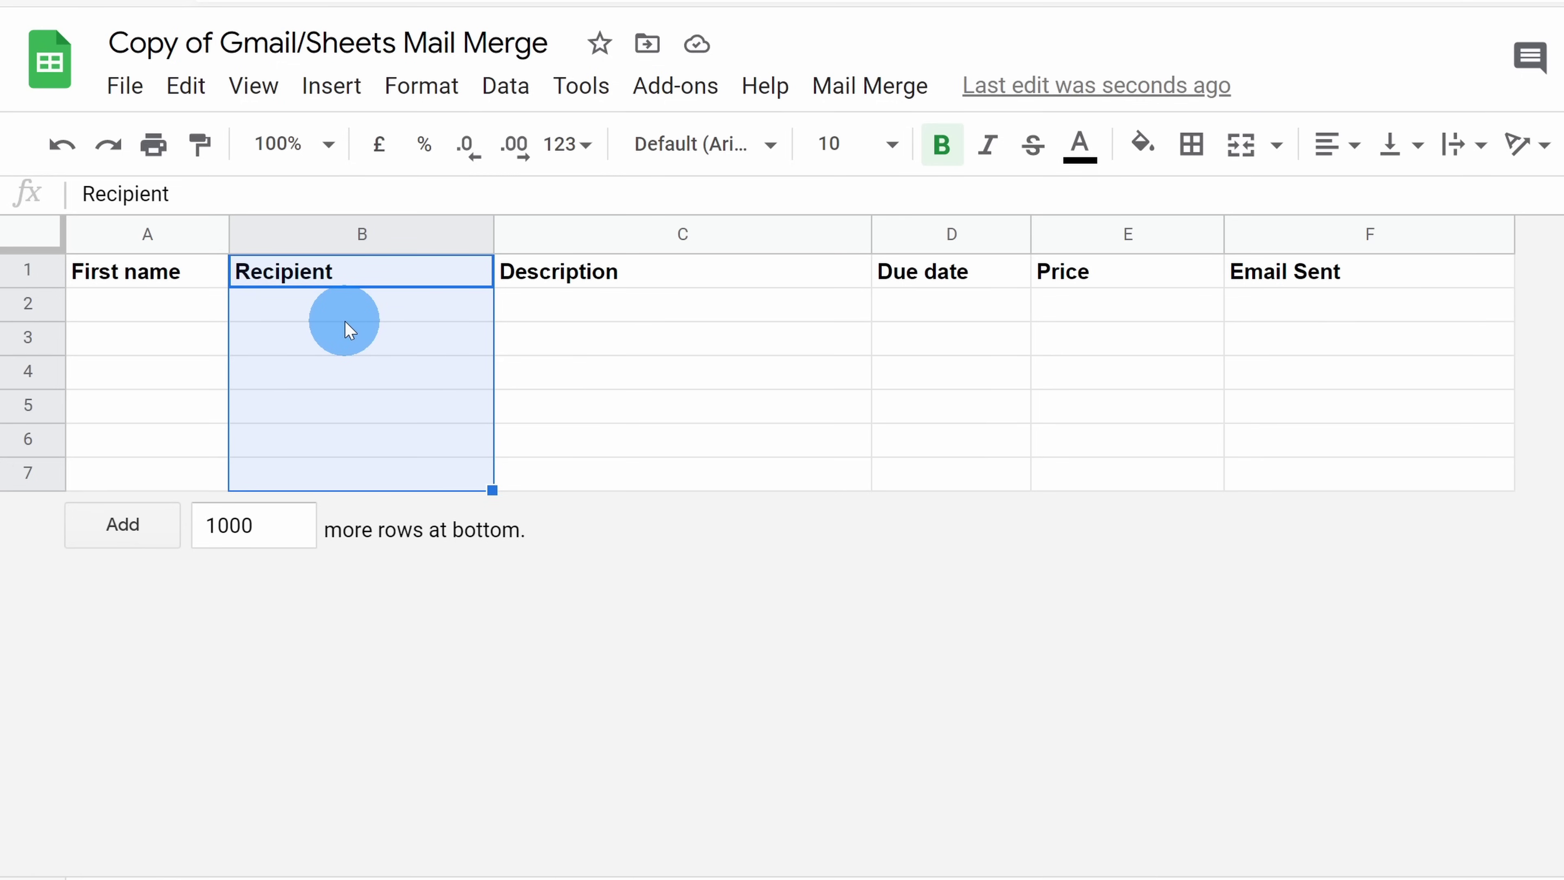
{"action": "left_click", "coordinate": [1304, 231]}
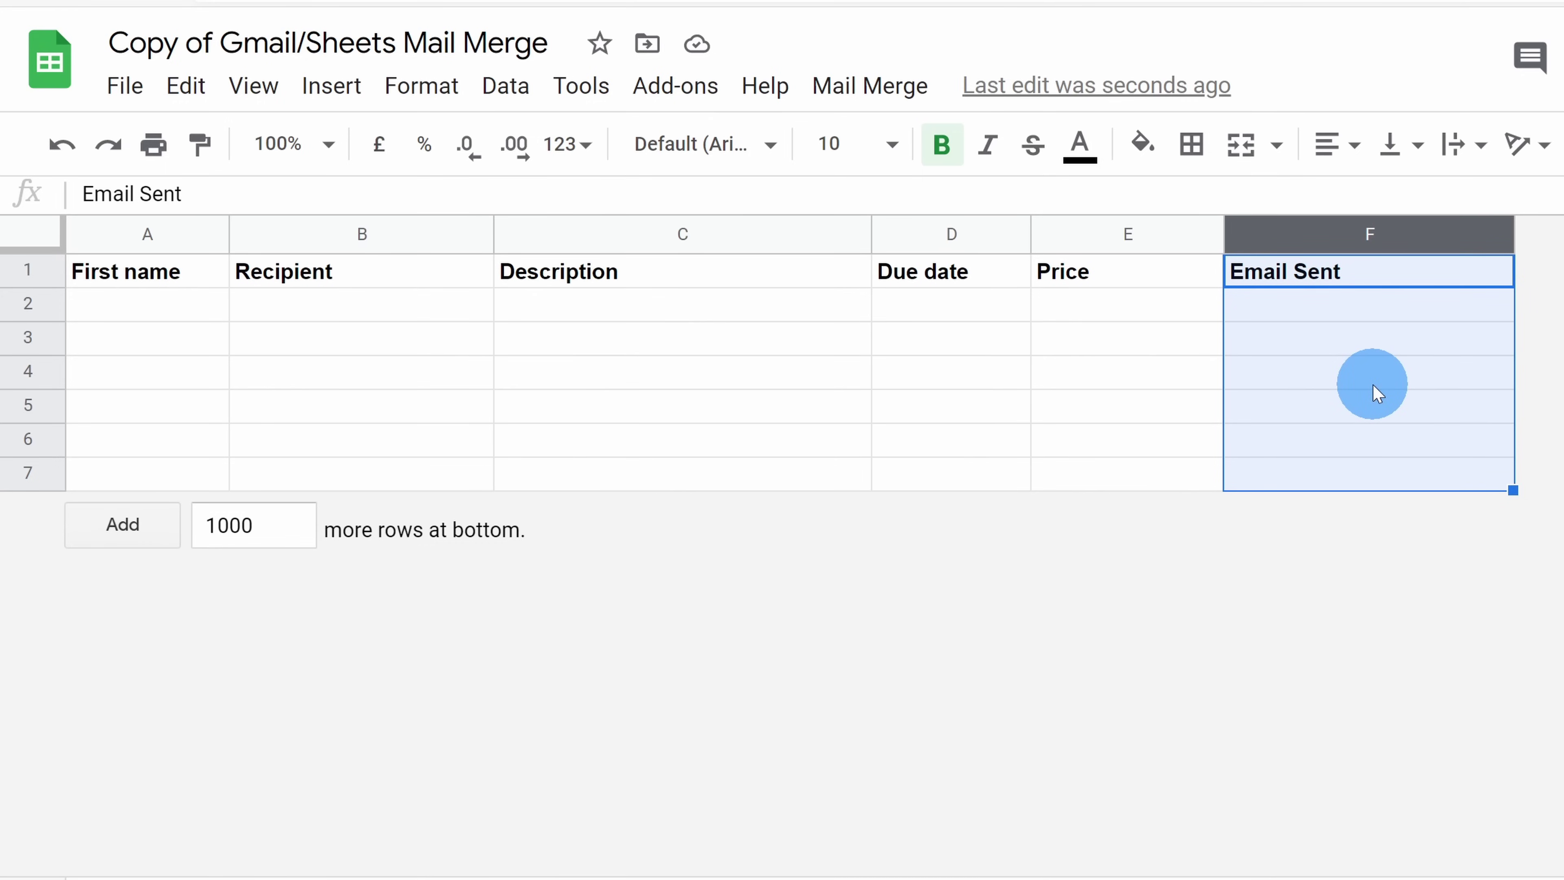
{"action": "left_click", "coordinate": [1352, 319]}
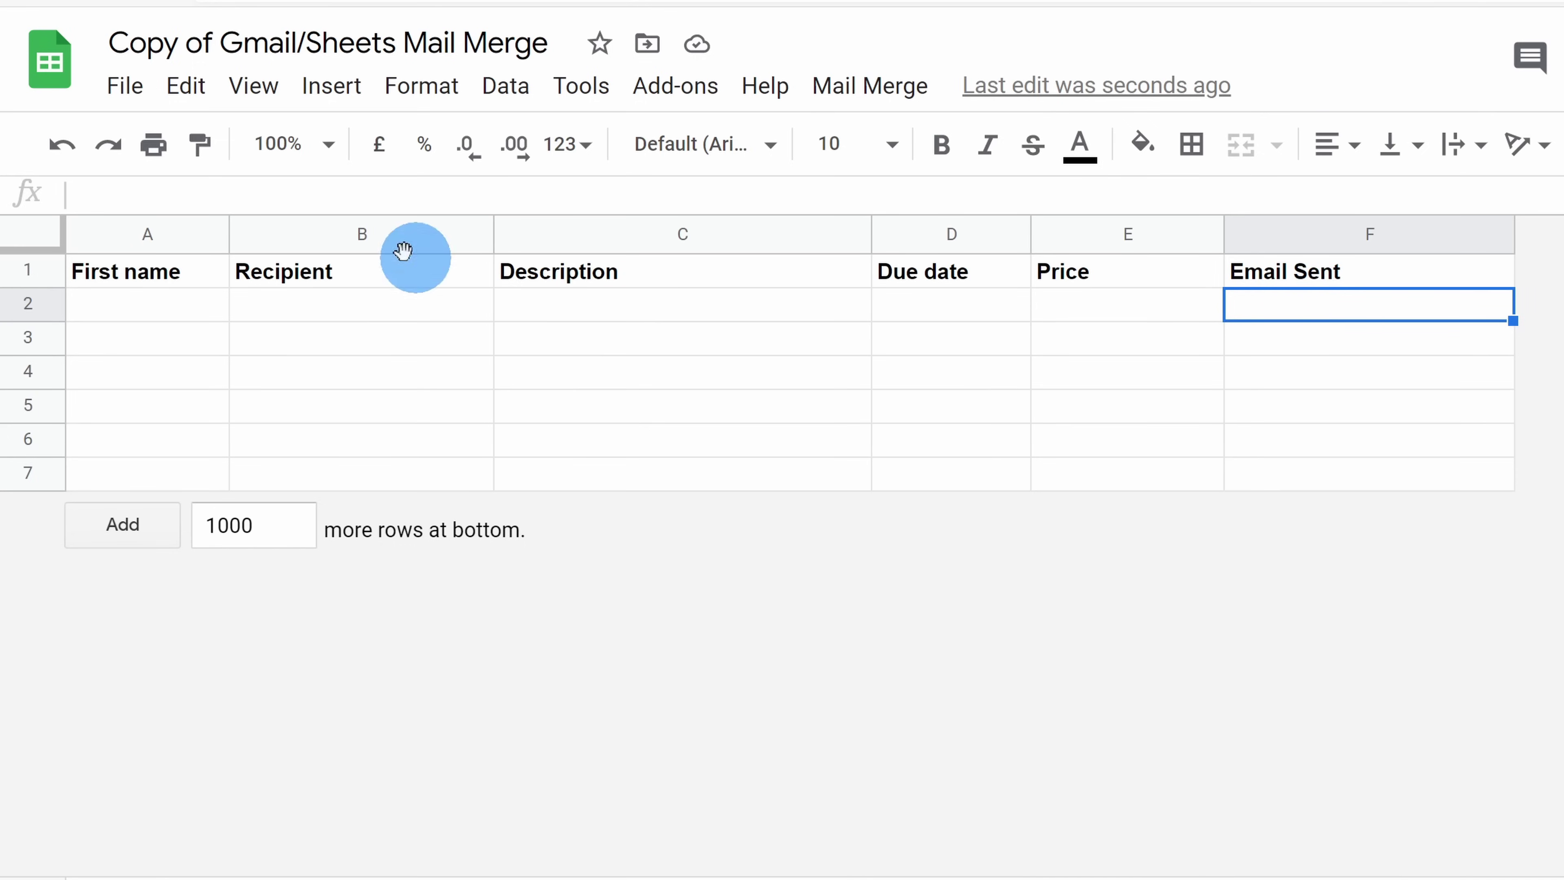
{"action": "left_click", "coordinate": [402, 237]}
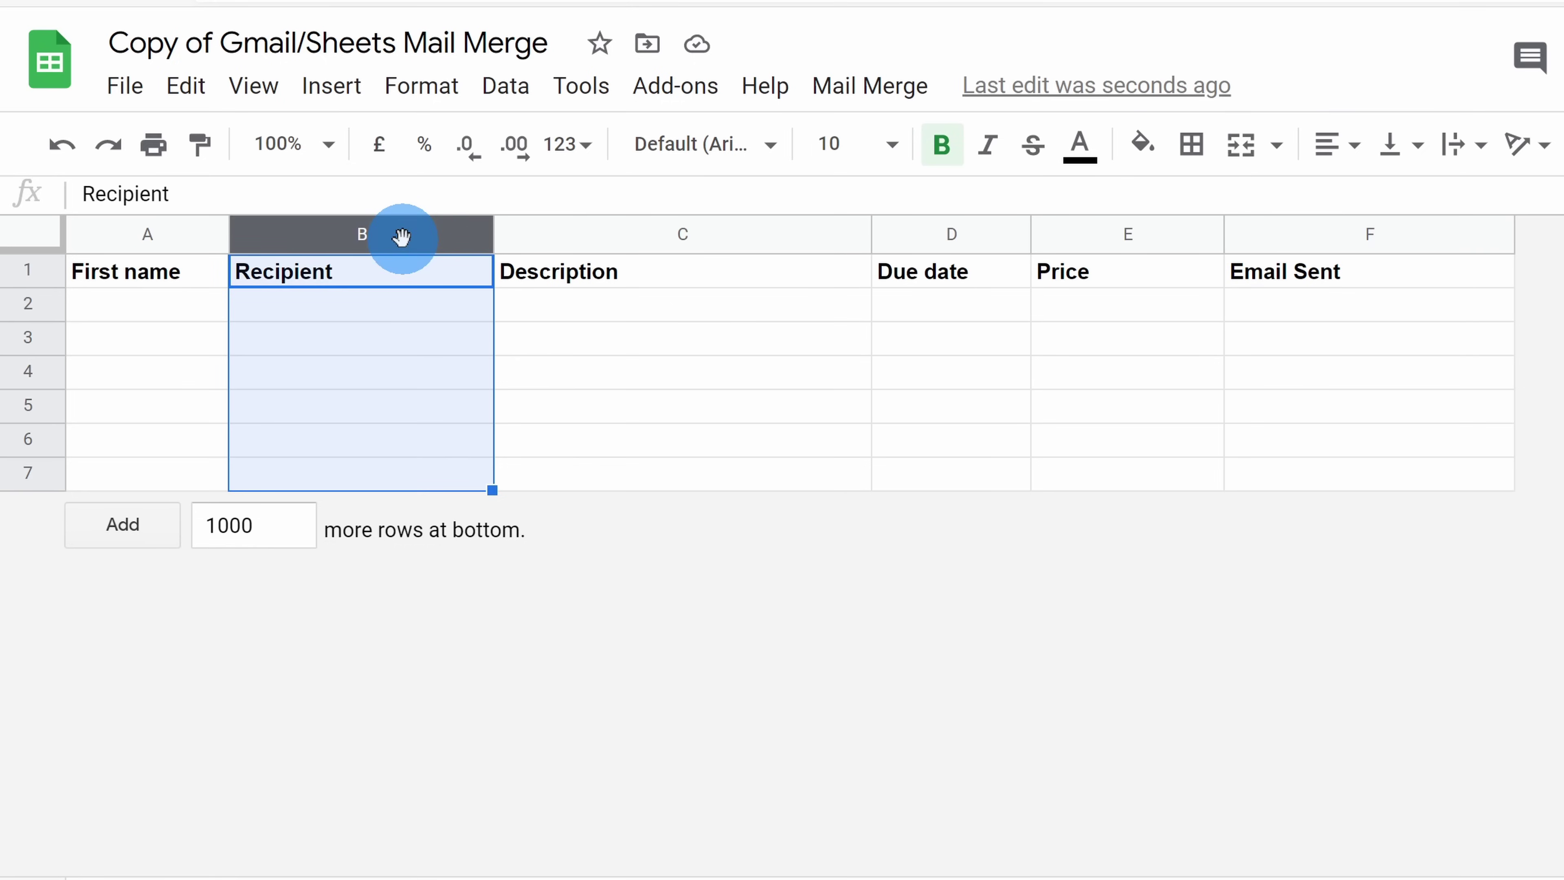
{"action": "left_click", "coordinate": [1309, 234], "text": "ctrl"}
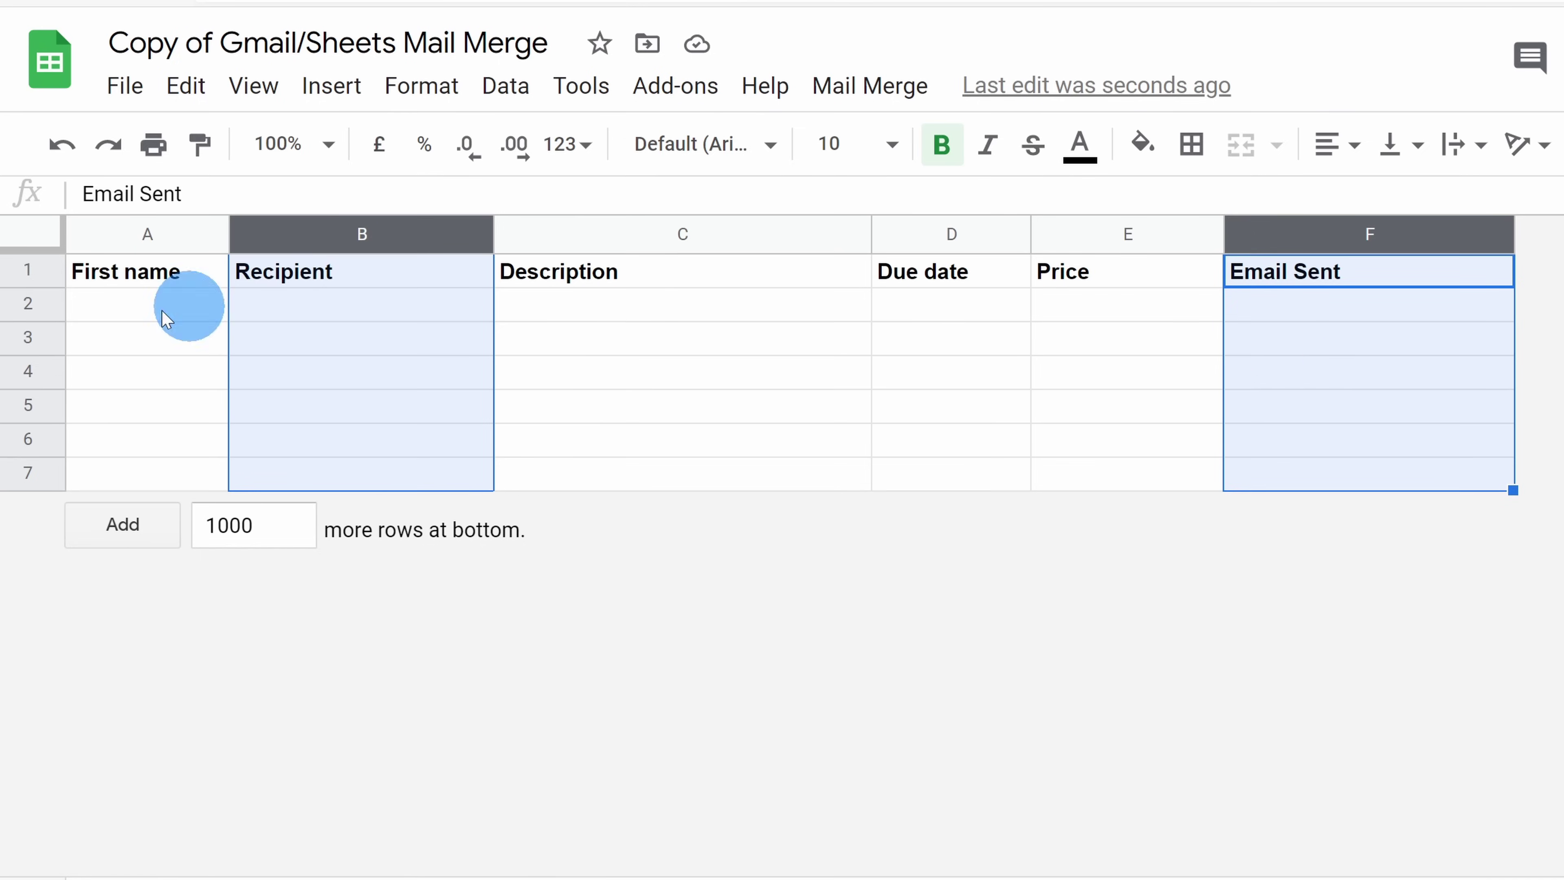
{"action": "left_click", "coordinate": [1086, 369]}
{"action": "left_click", "coordinate": [133, 308]}
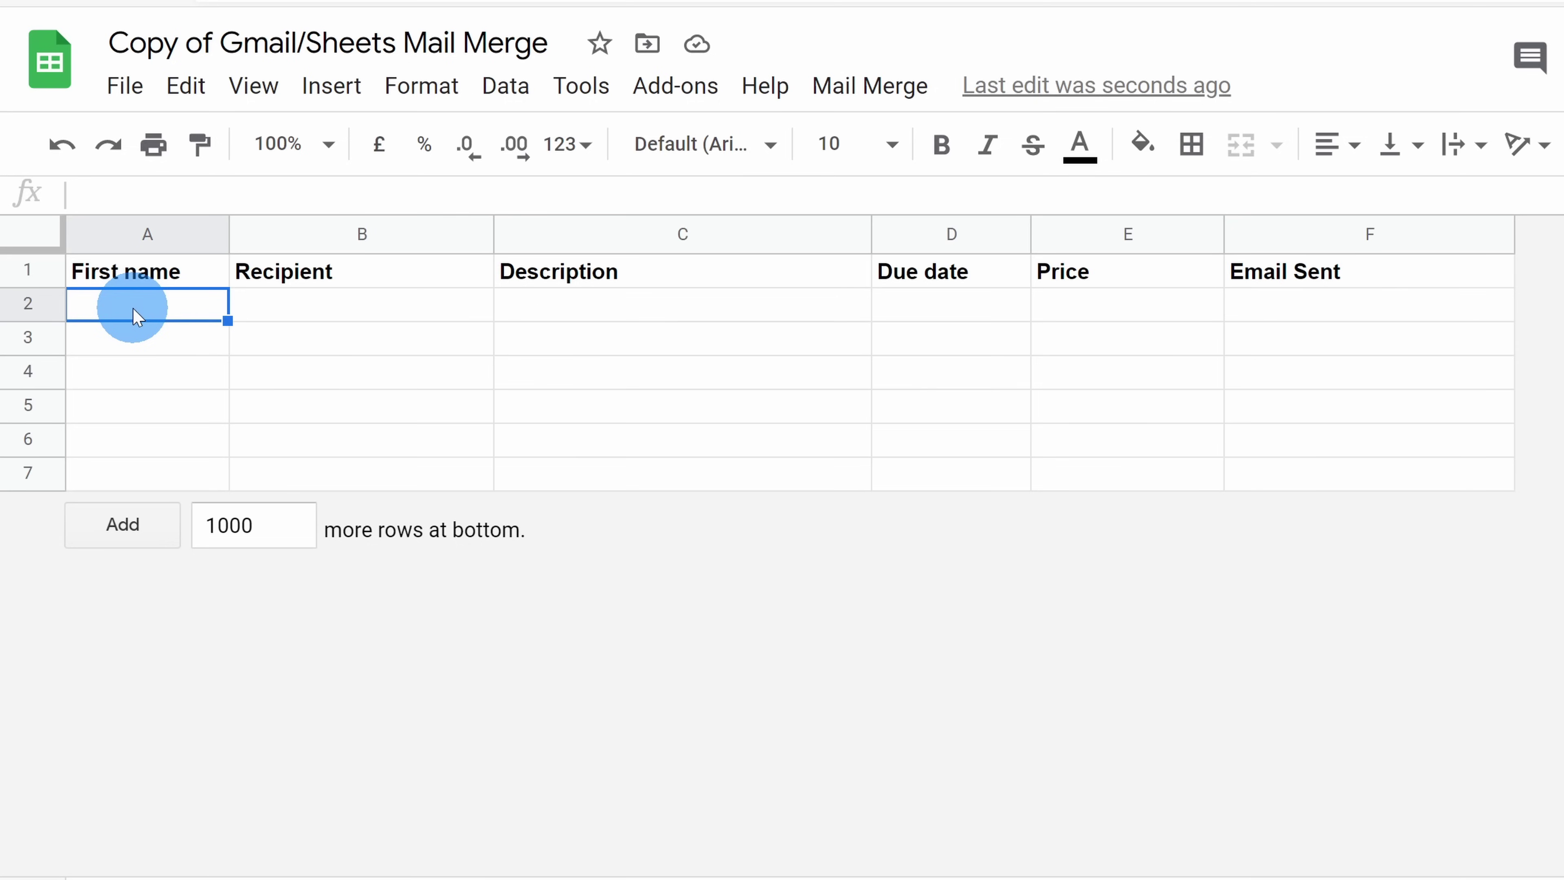
Step: Paste the cookie order into row 2 and review its name, recipient, description, due date, 500 price and empty Email Sent cell
{"action": "key", "text": "ctrl+v"}
{"action": "left_click", "coordinate": [396, 377]}
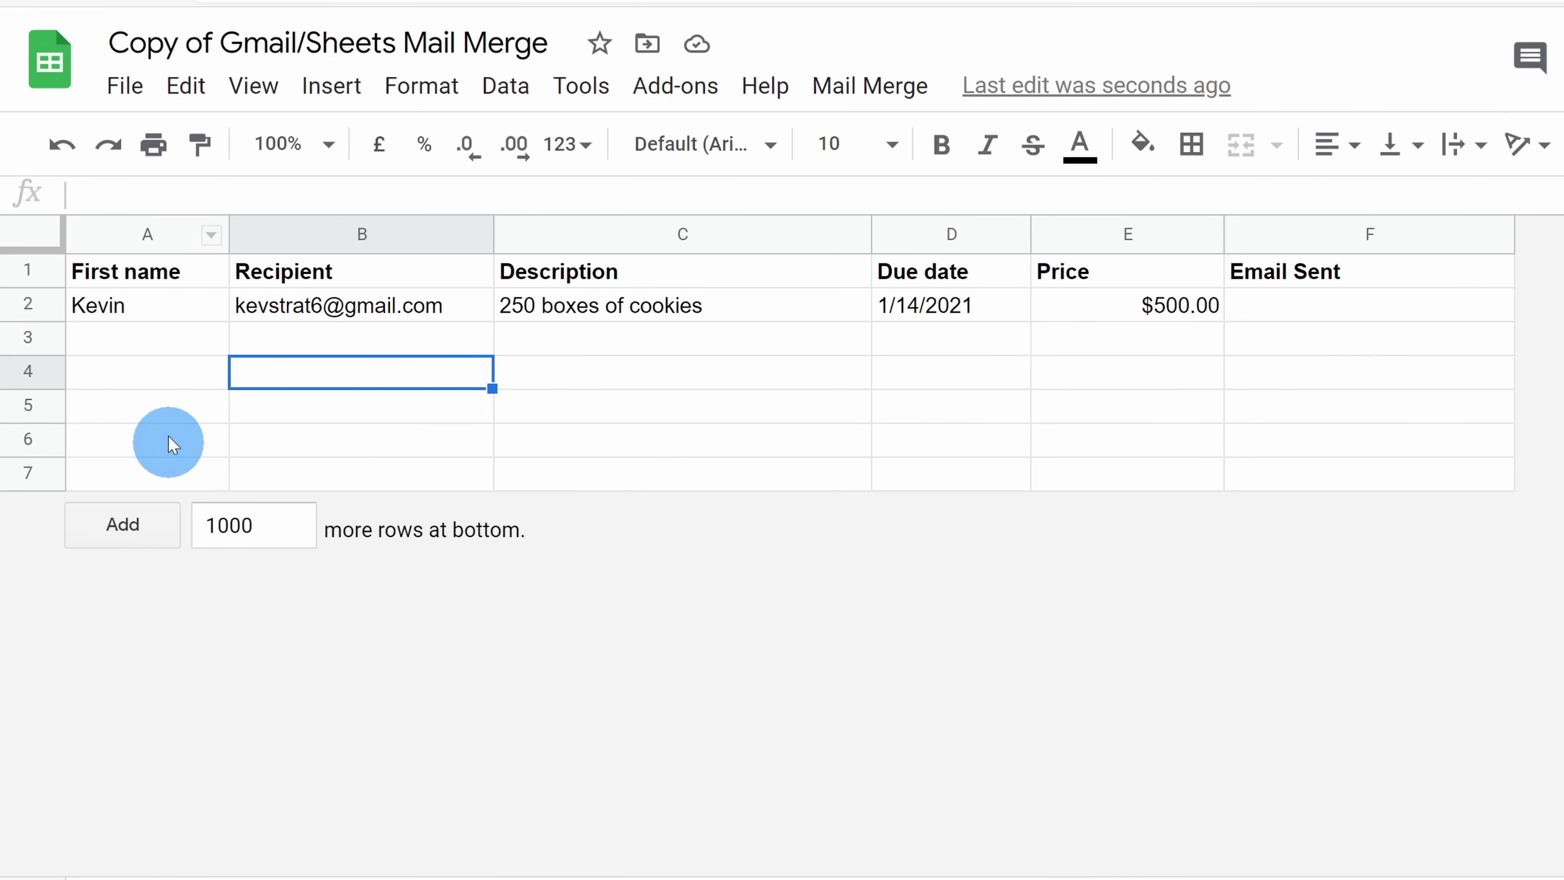
{"action": "left_click", "coordinate": [174, 321]}
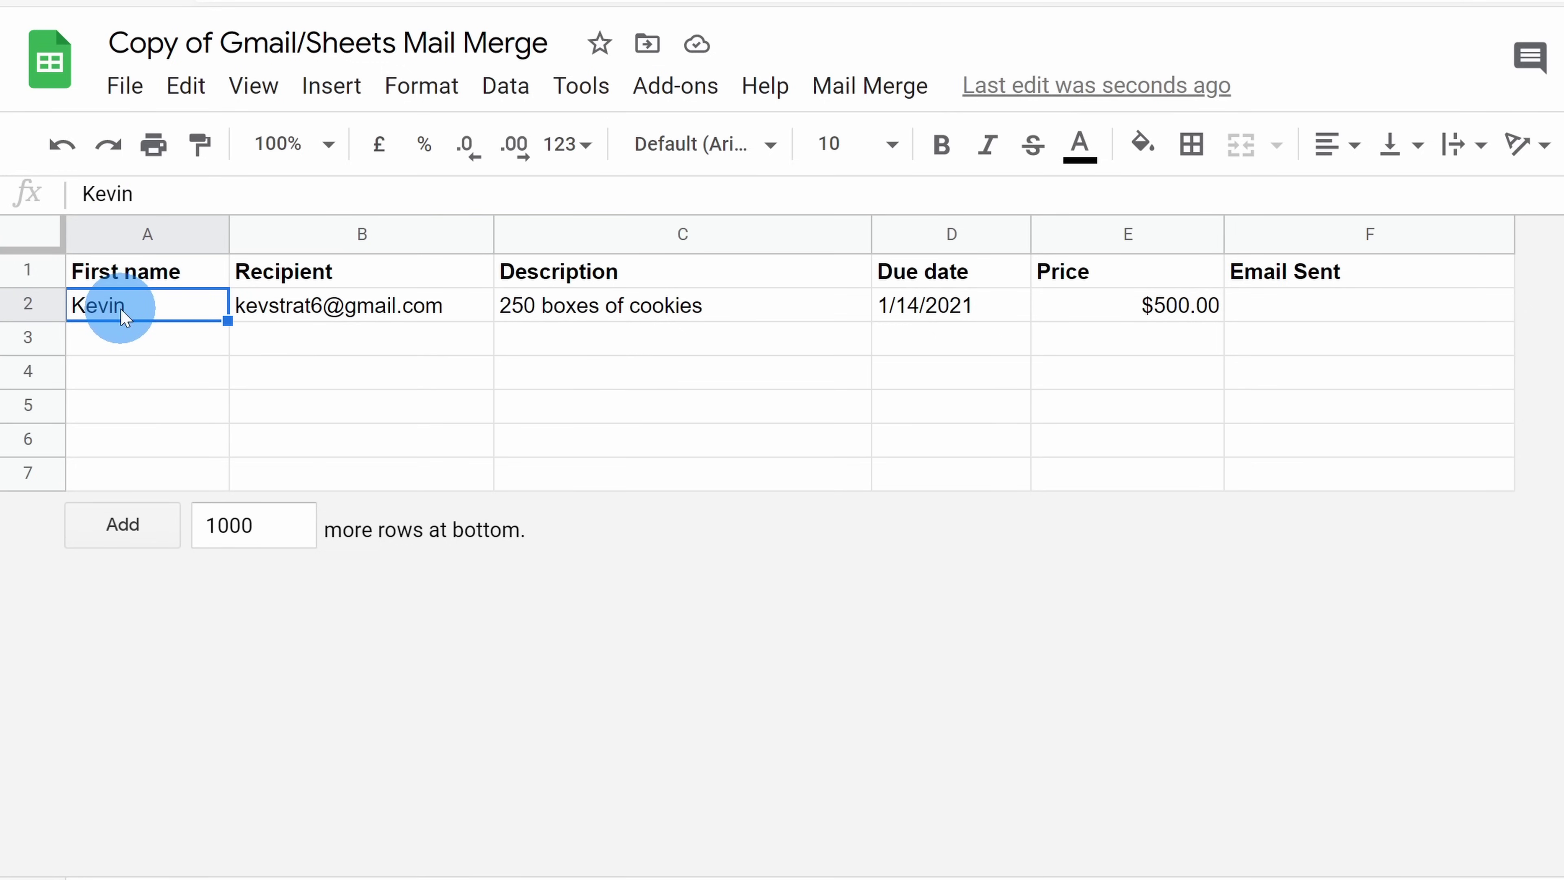
{"action": "left_click", "coordinate": [385, 305]}
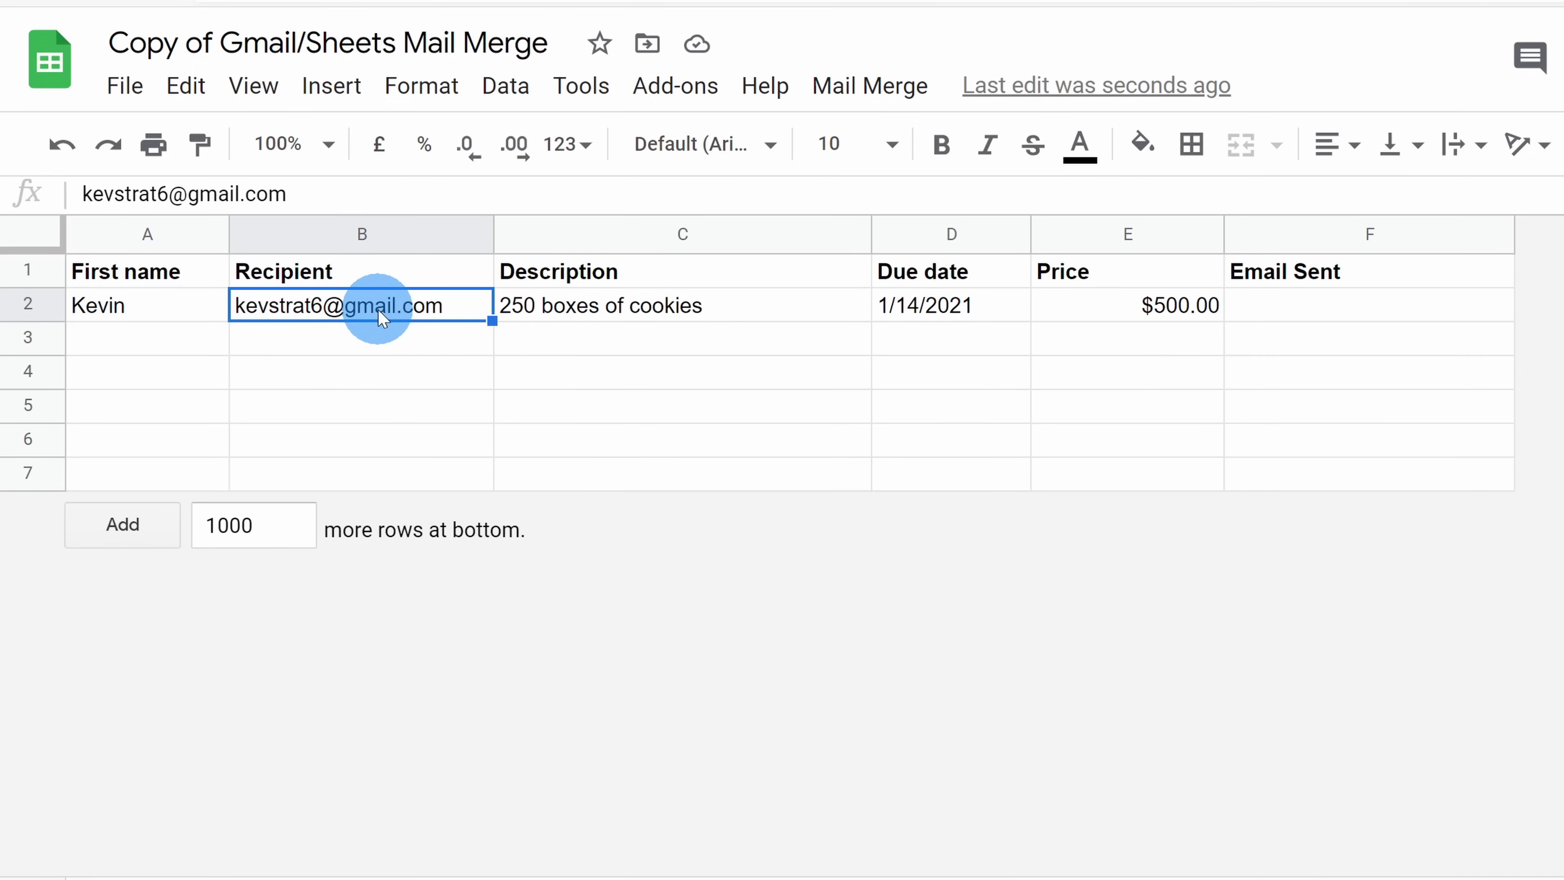
{"action": "left_click", "coordinate": [581, 313]}
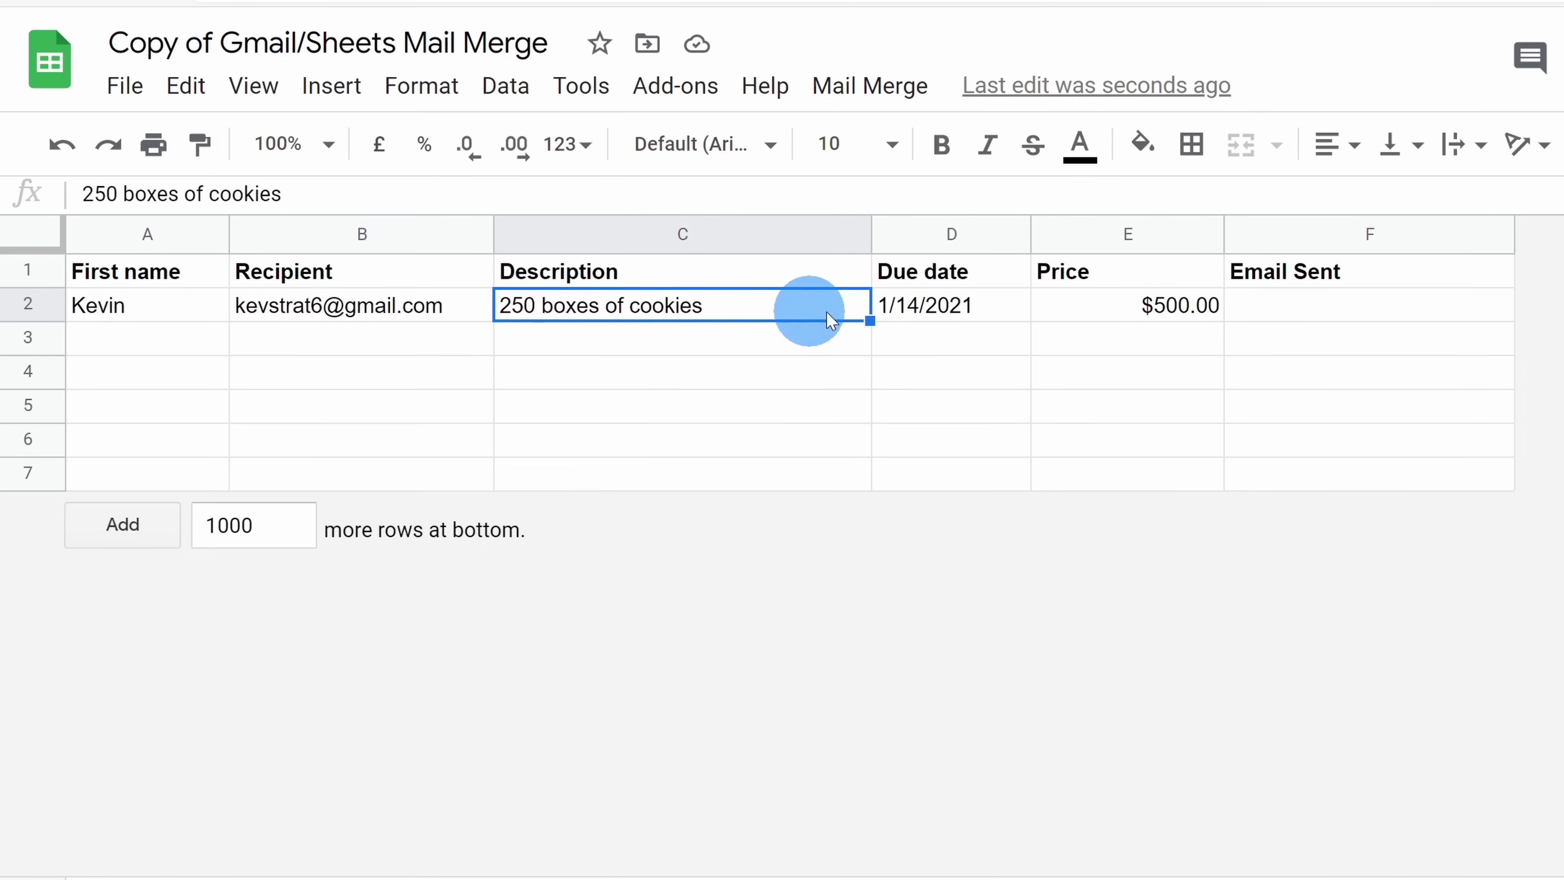
{"action": "left_click", "coordinate": [960, 304]}
{"action": "left_click", "coordinate": [1170, 280]}
{"action": "left_click", "coordinate": [1178, 318]}
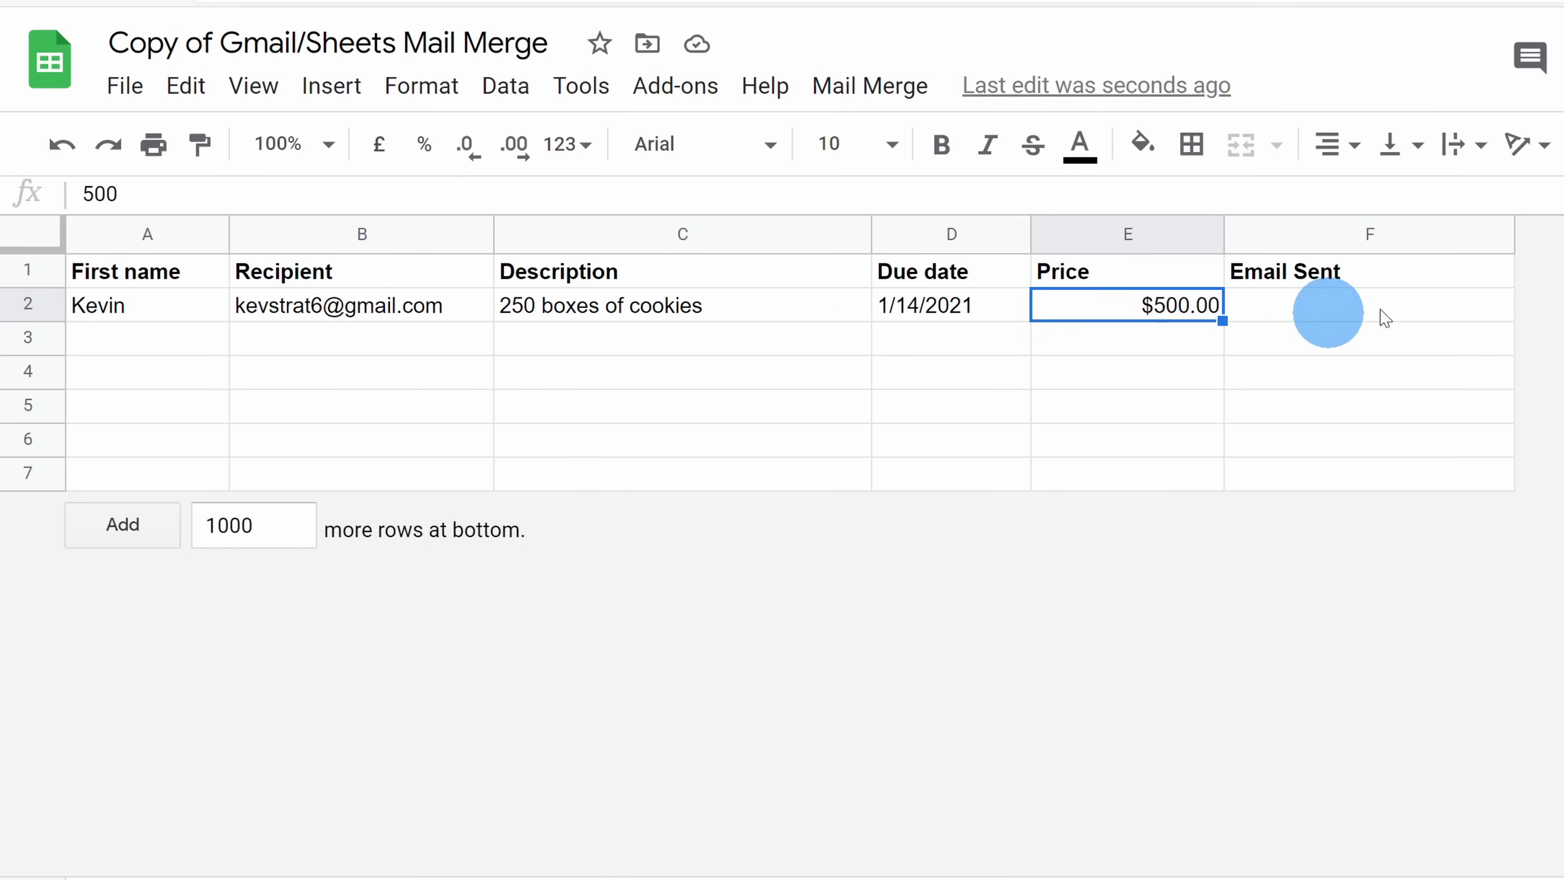
{"action": "left_click", "coordinate": [1425, 306]}
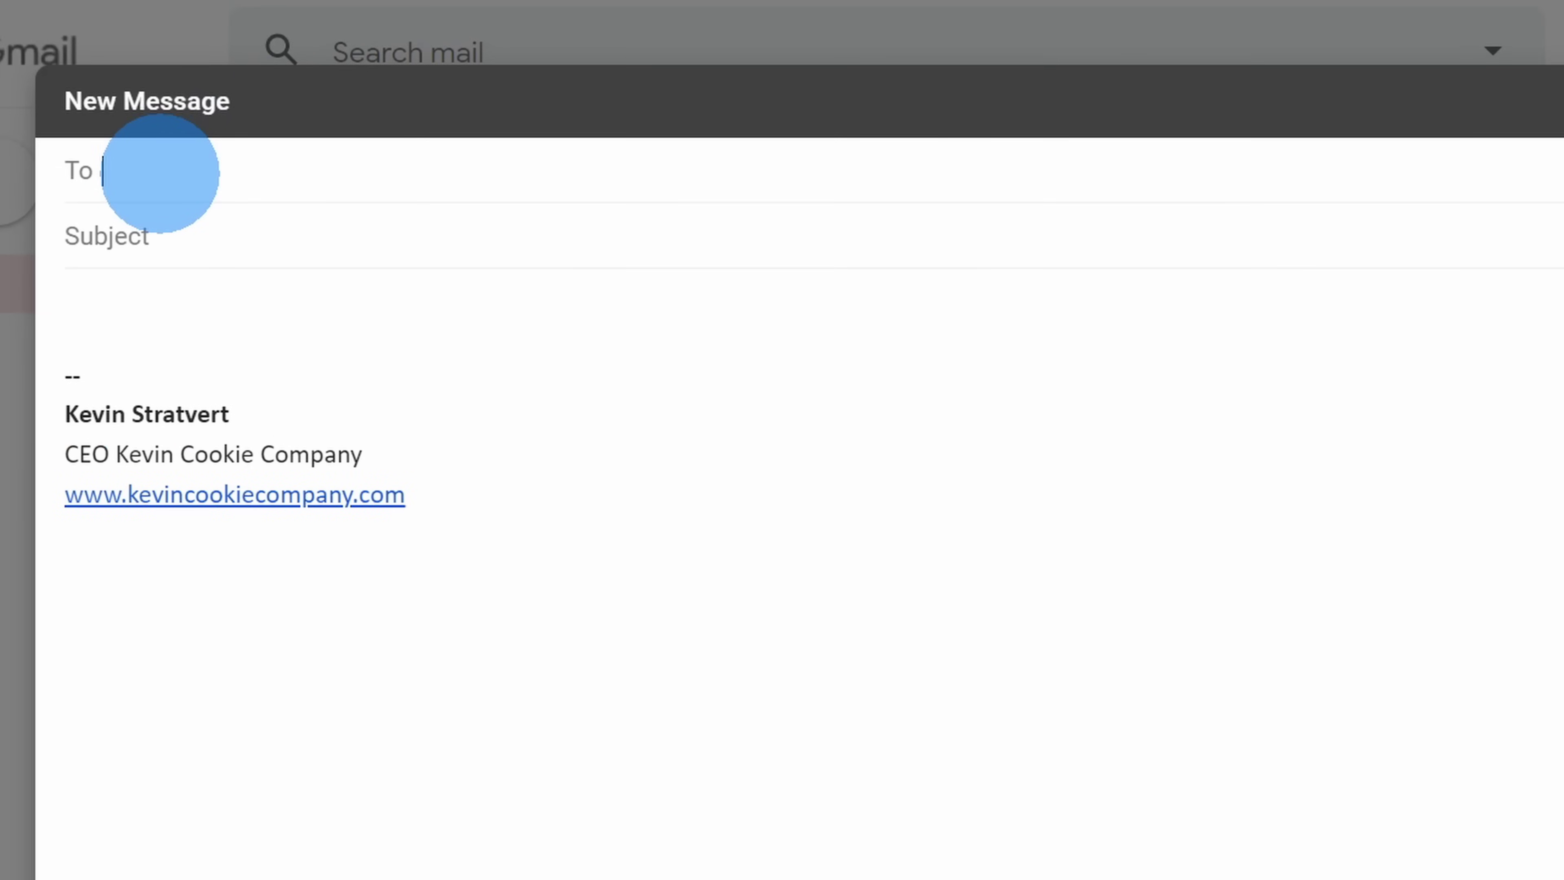
Step: Address the Gmail draft to {{Recipient}}, copying the header name from Sheets
{"action": "type", "text": "{{"}
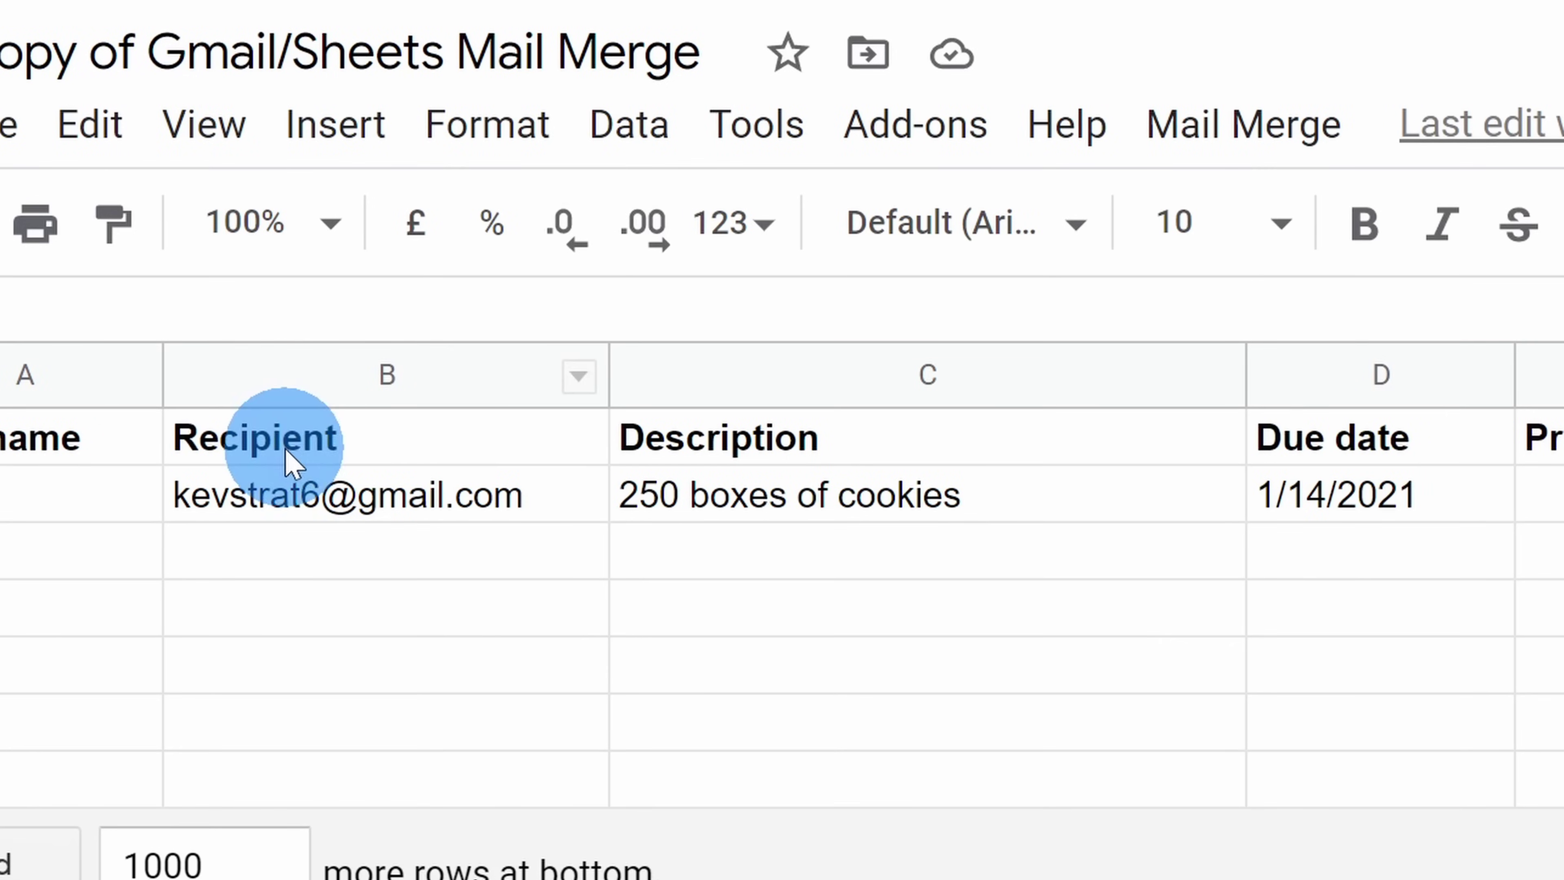
{"action": "left_click", "coordinate": [290, 459]}
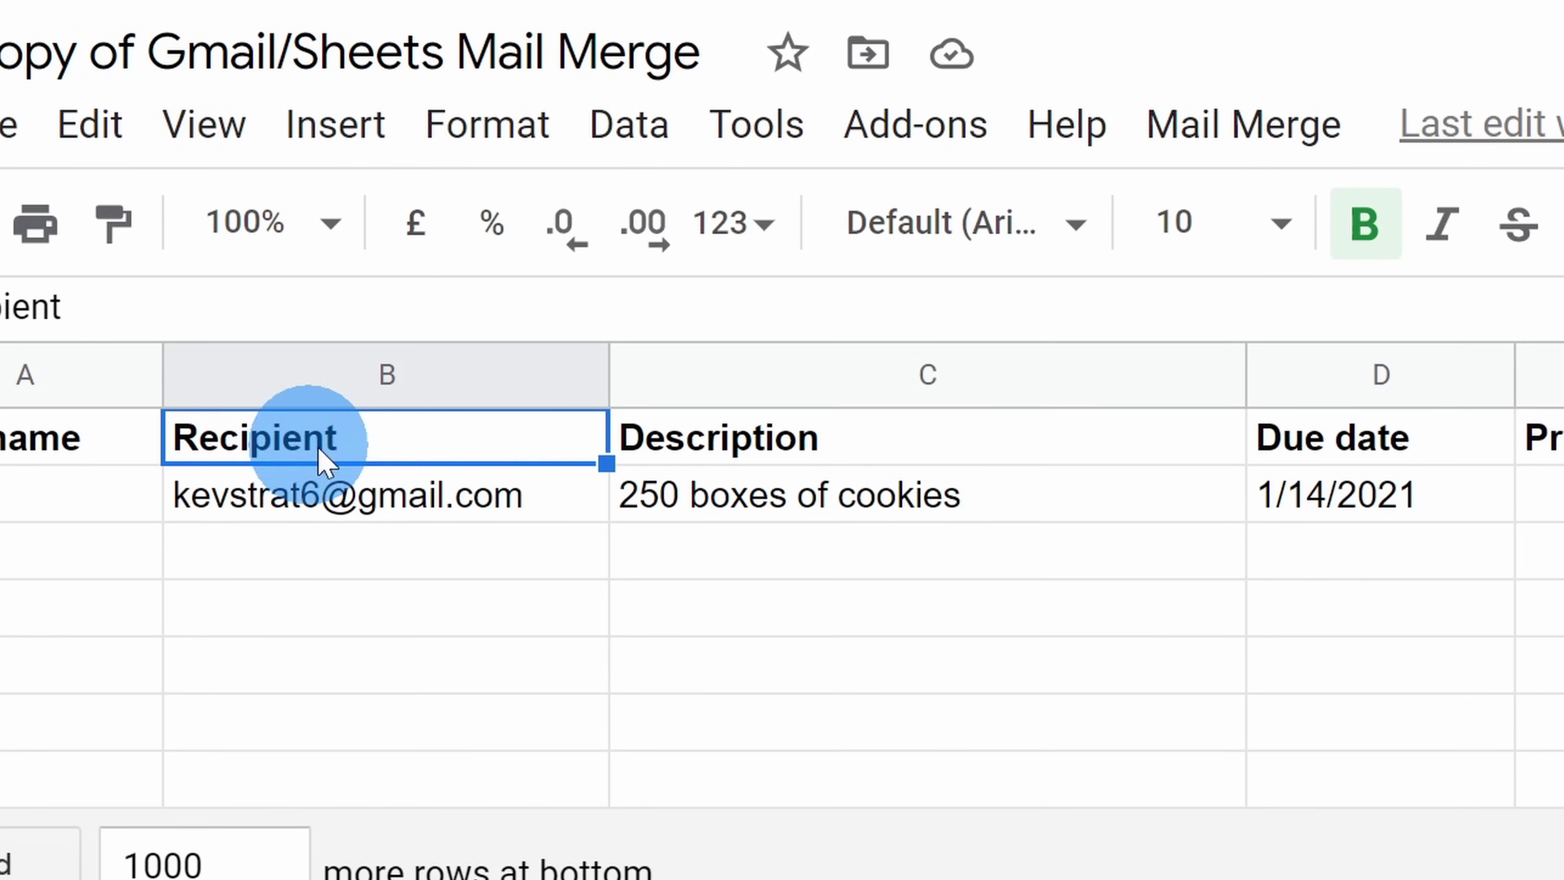
{"action": "key", "text": "ctrl+c"}
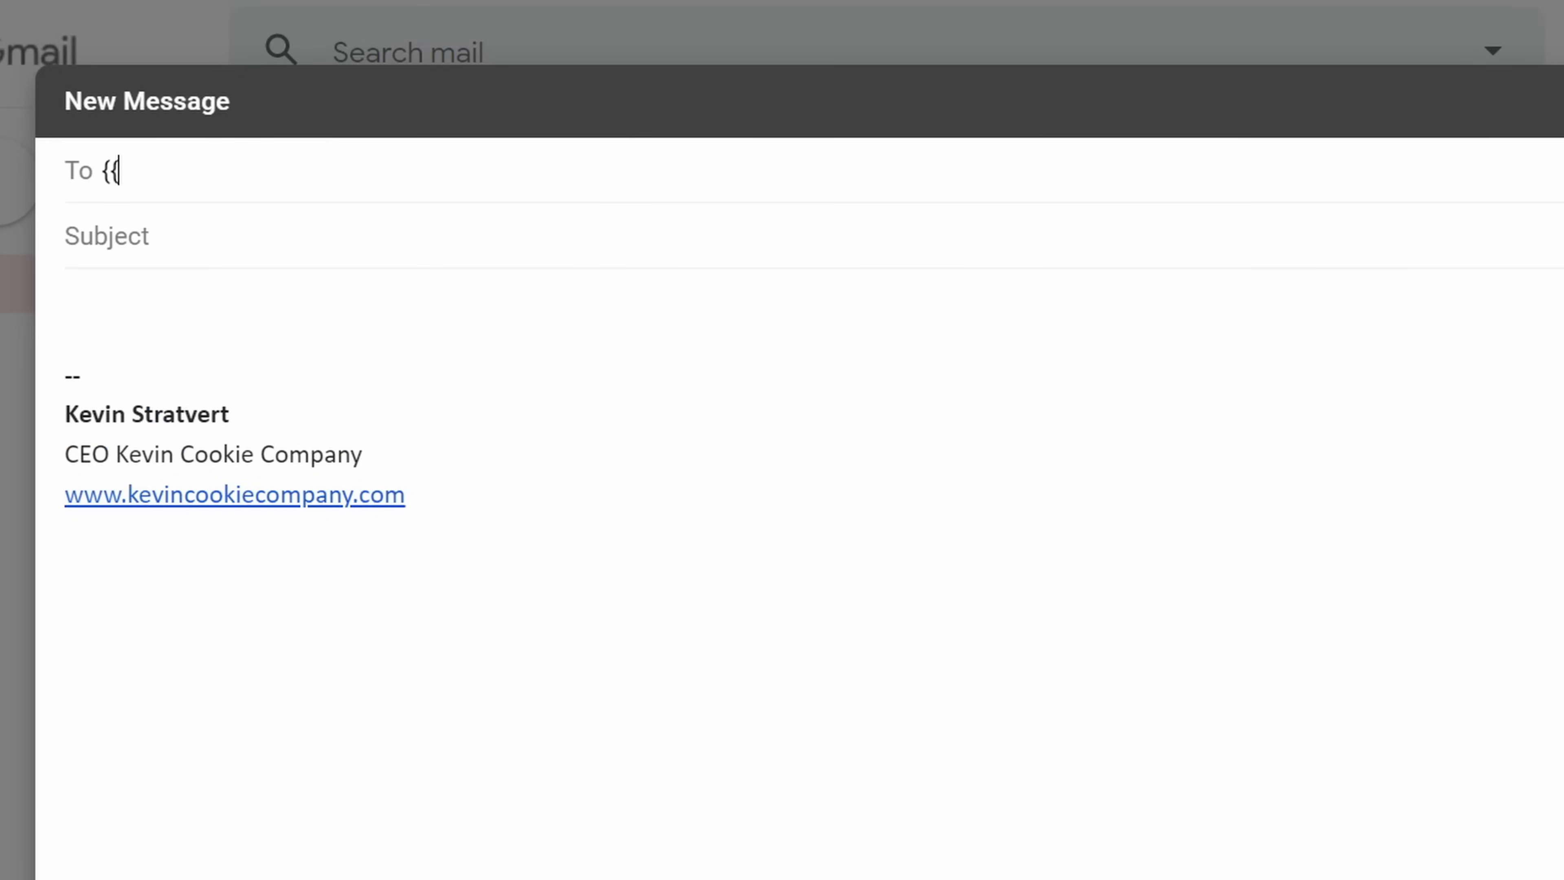
{"action": "key", "text": "ctrl+v"}
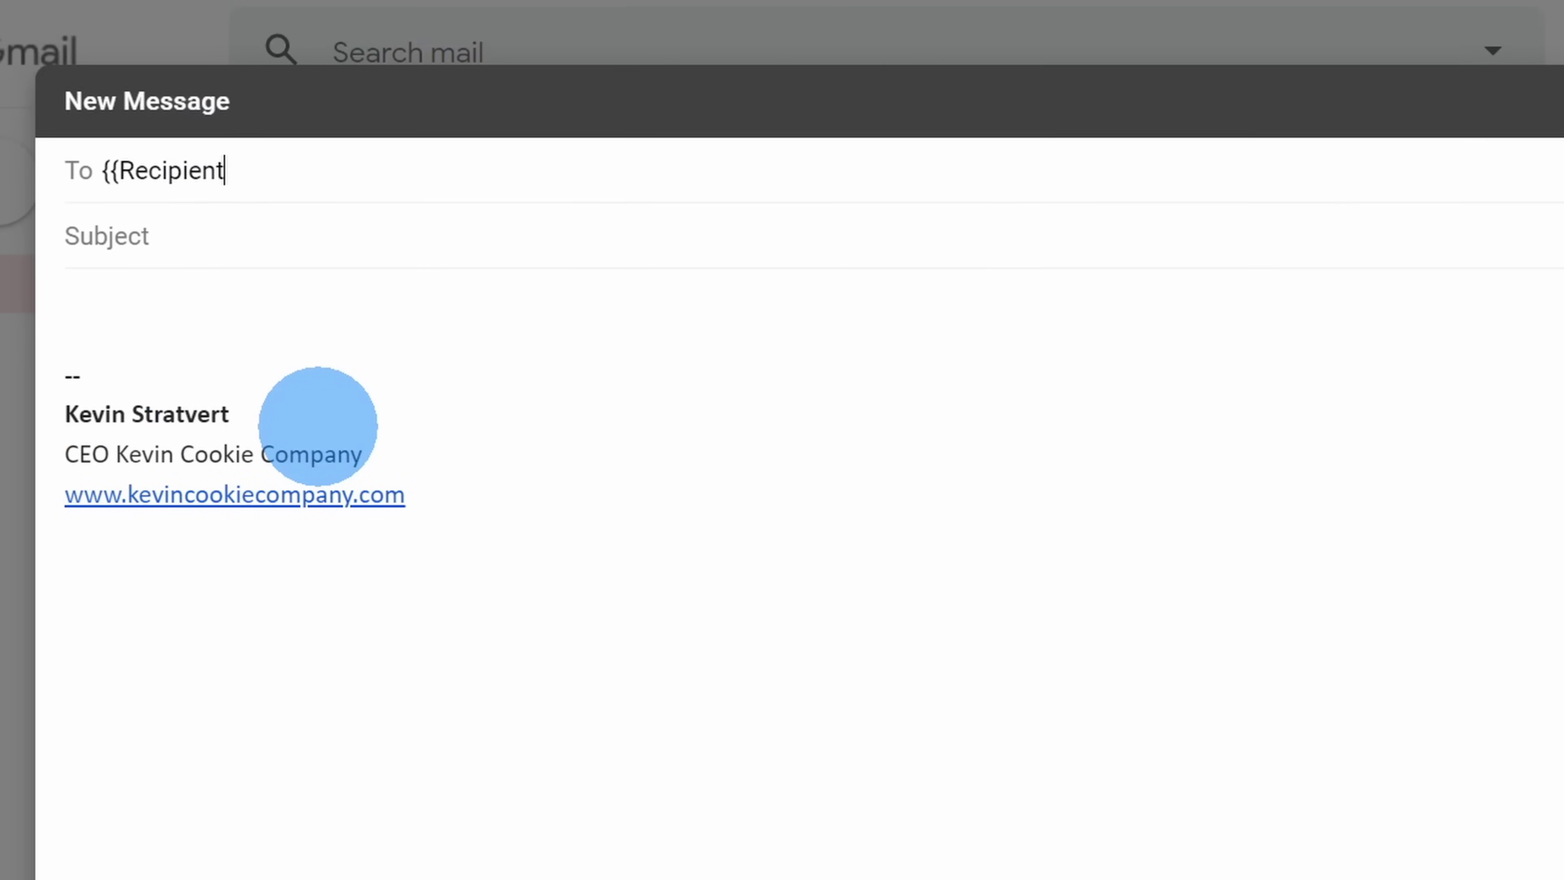
{"action": "type", "text": "}}"}
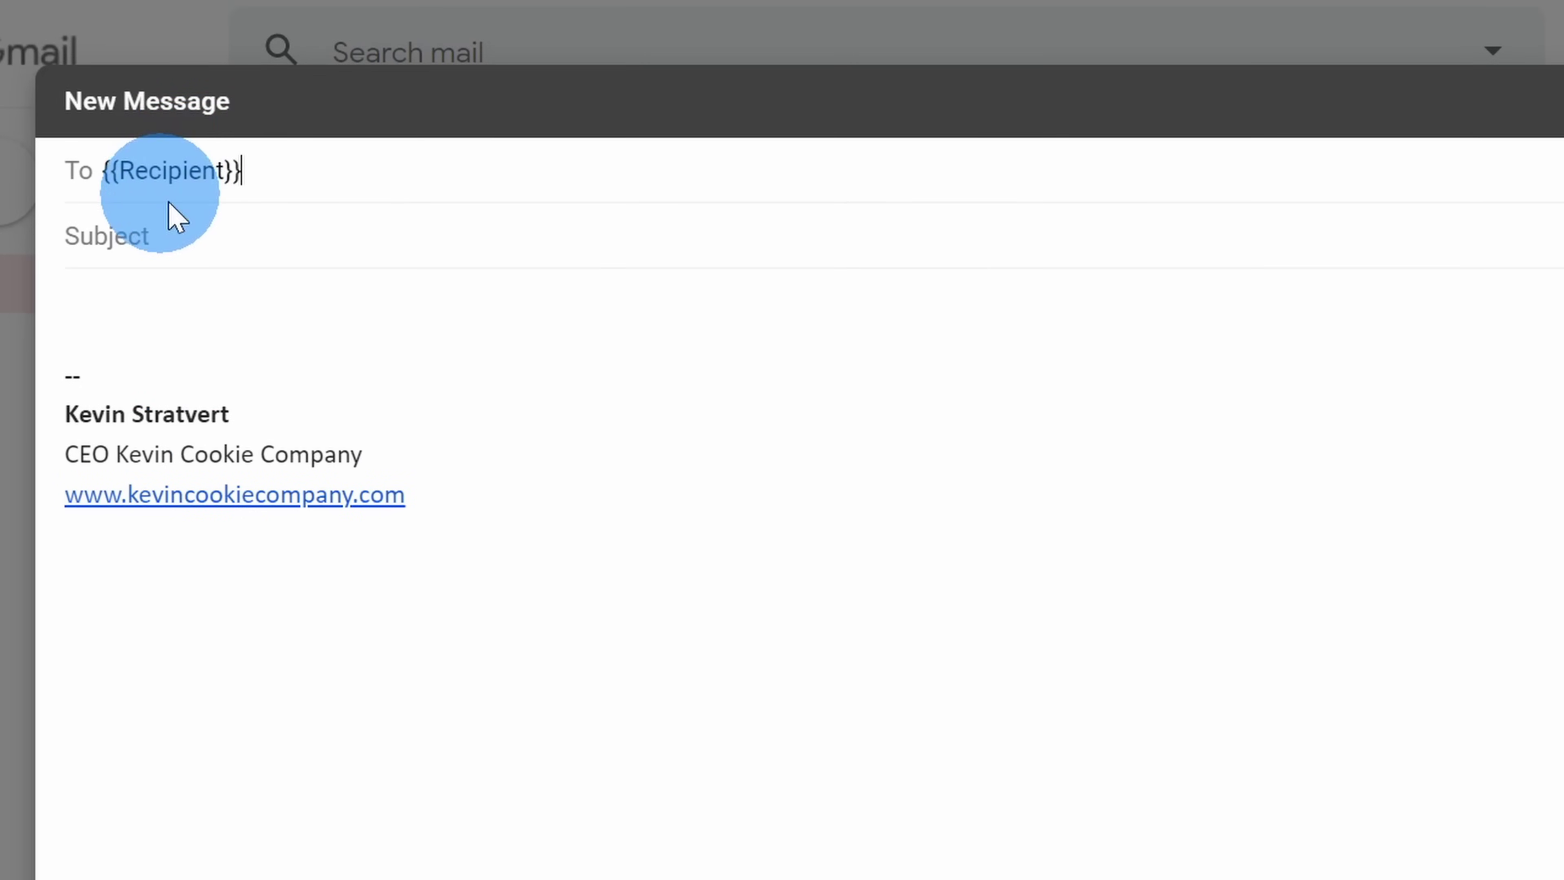
{"action": "left_click", "coordinate": [219, 237]}
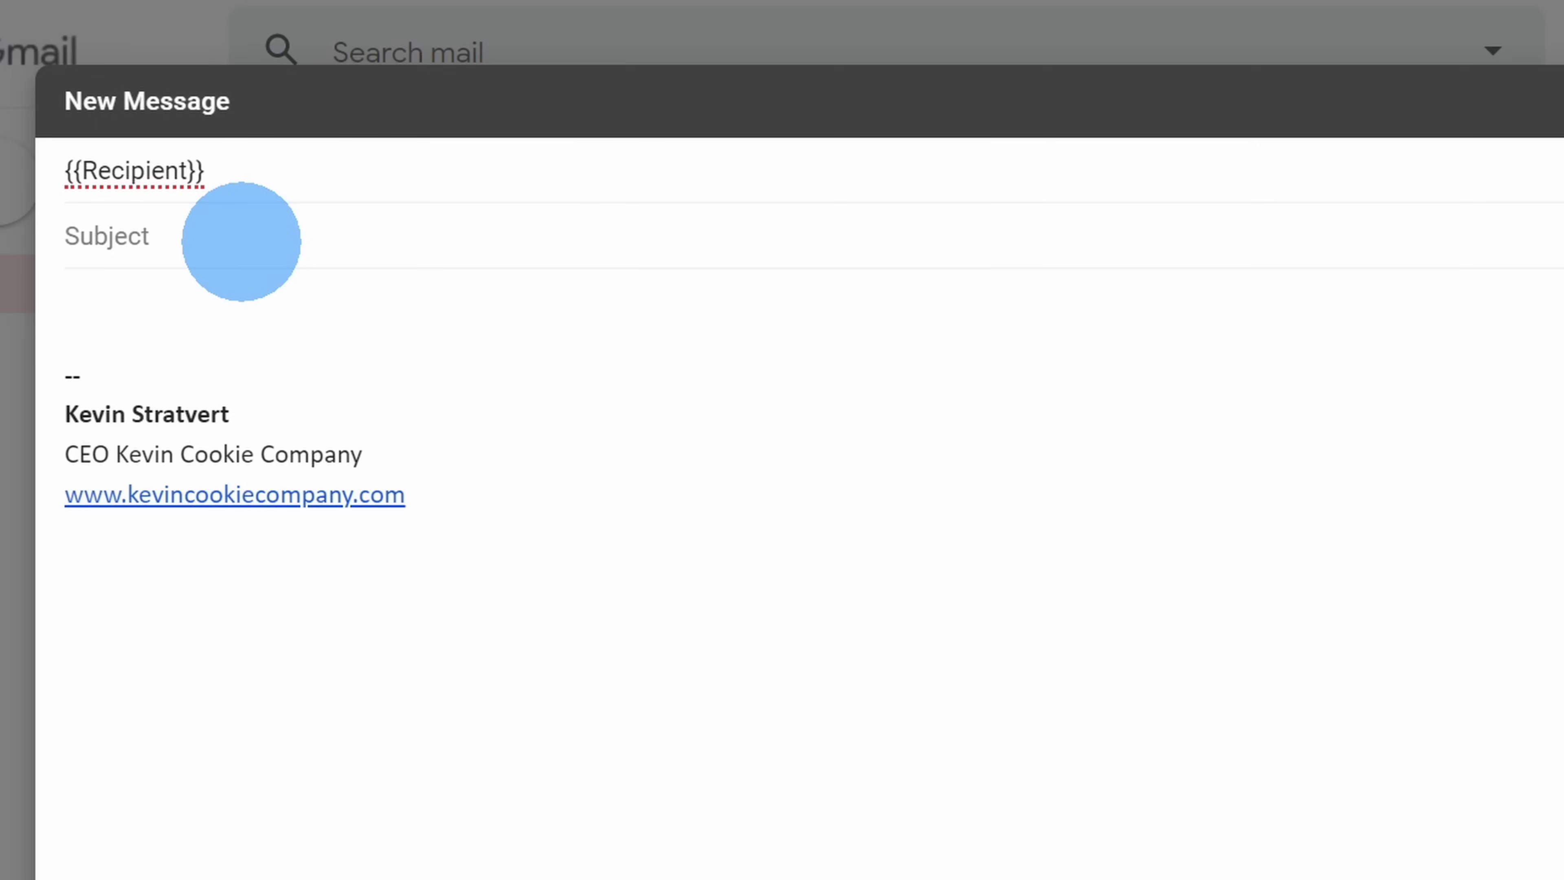
Step: Set the subject to 'Your bill for {{Description}} is due on {{Due date}}'
{"action": "type", "text": "Your bill for"}
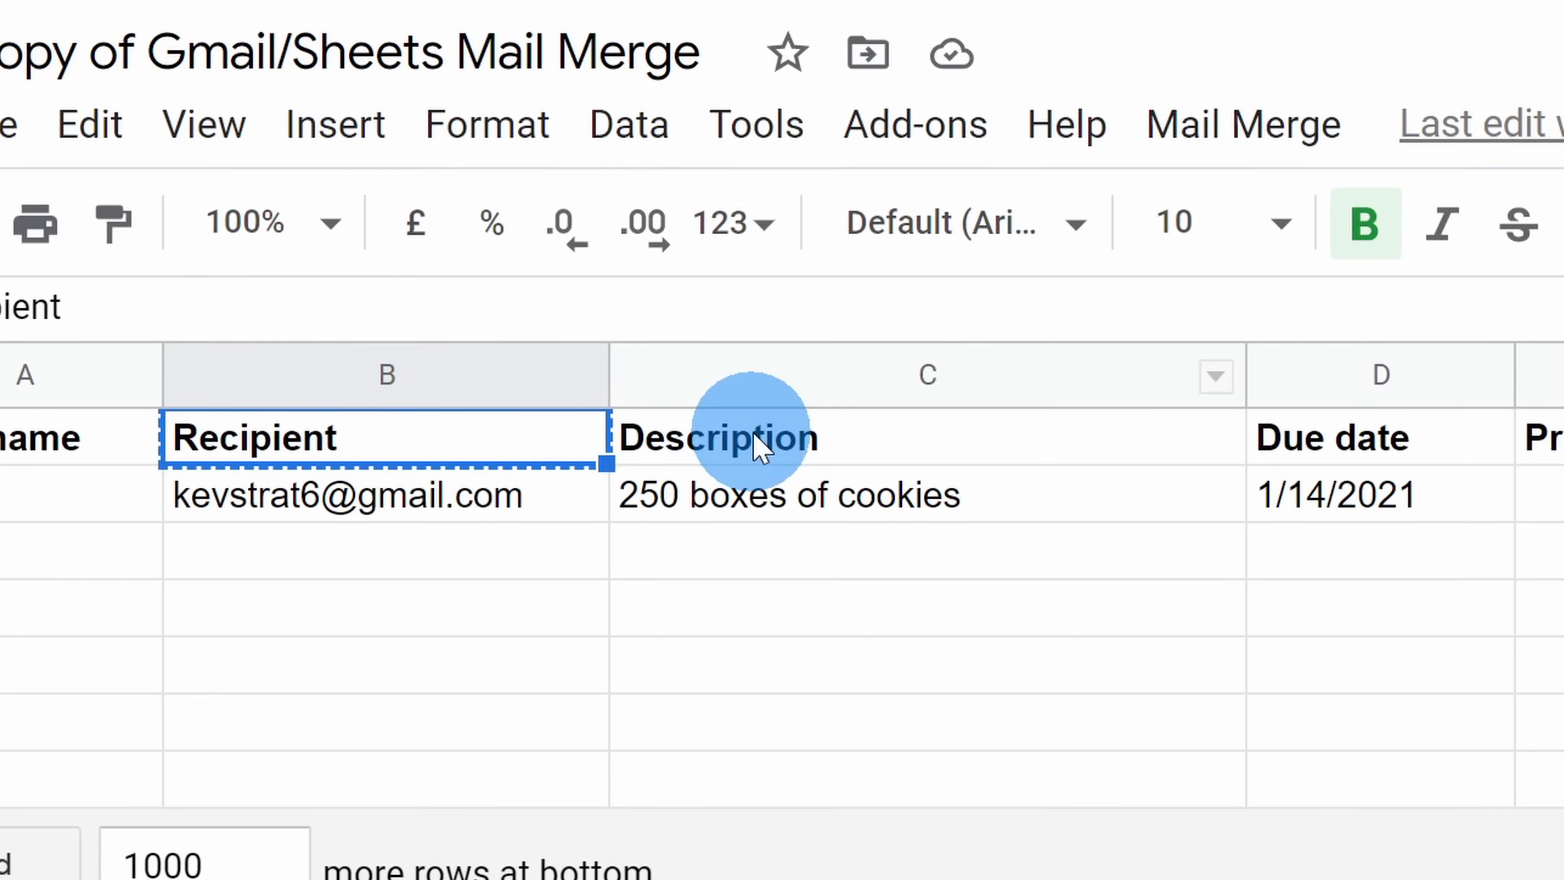
{"action": "left_click", "coordinate": [757, 436]}
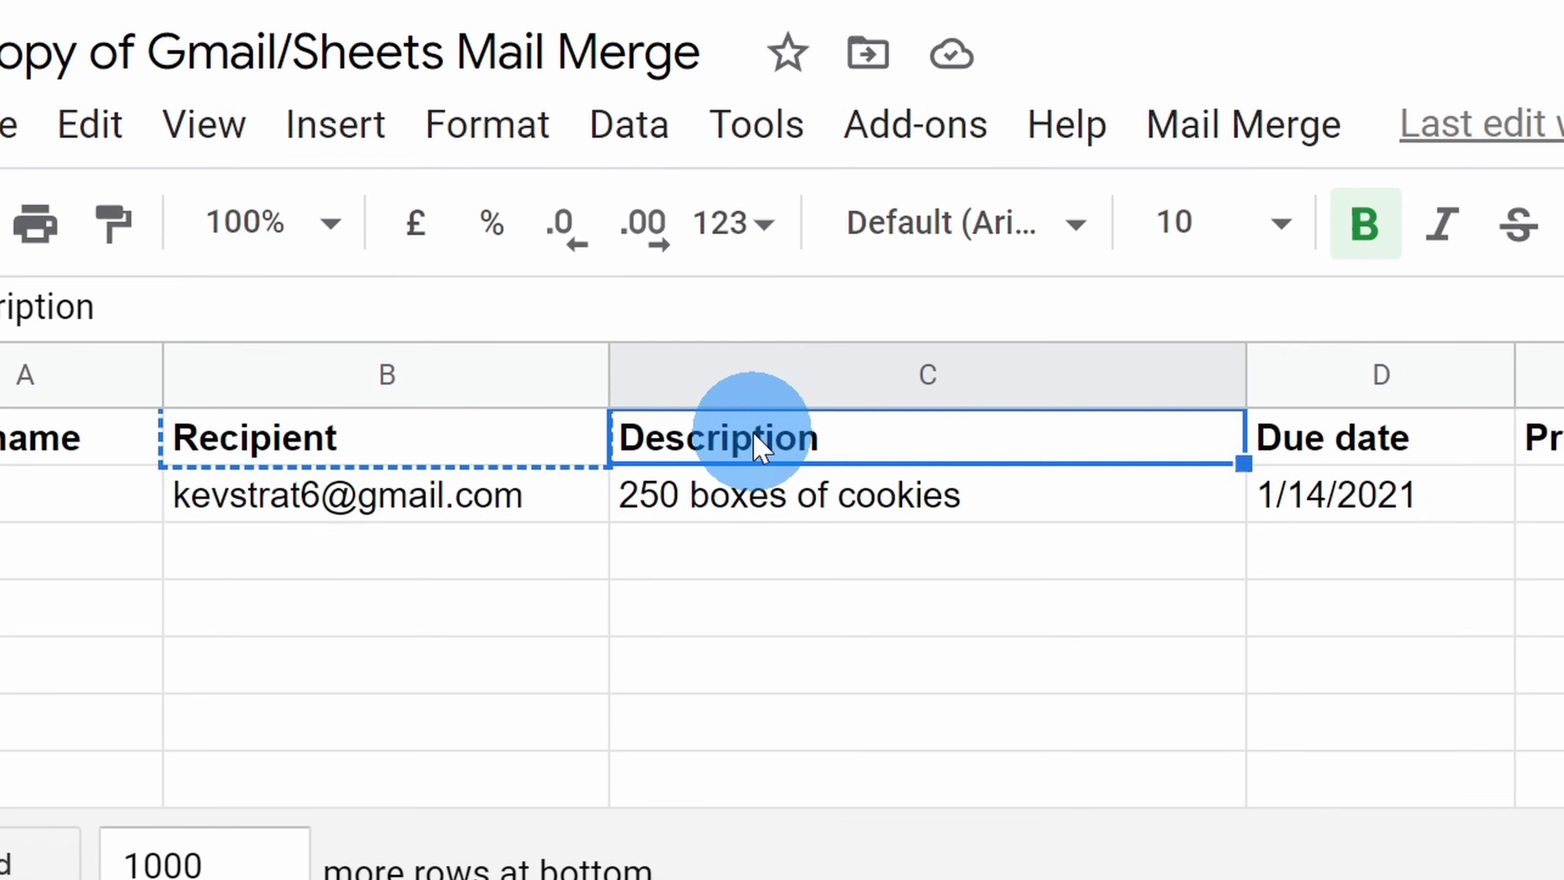
{"action": "key", "text": "ctrl+c"}
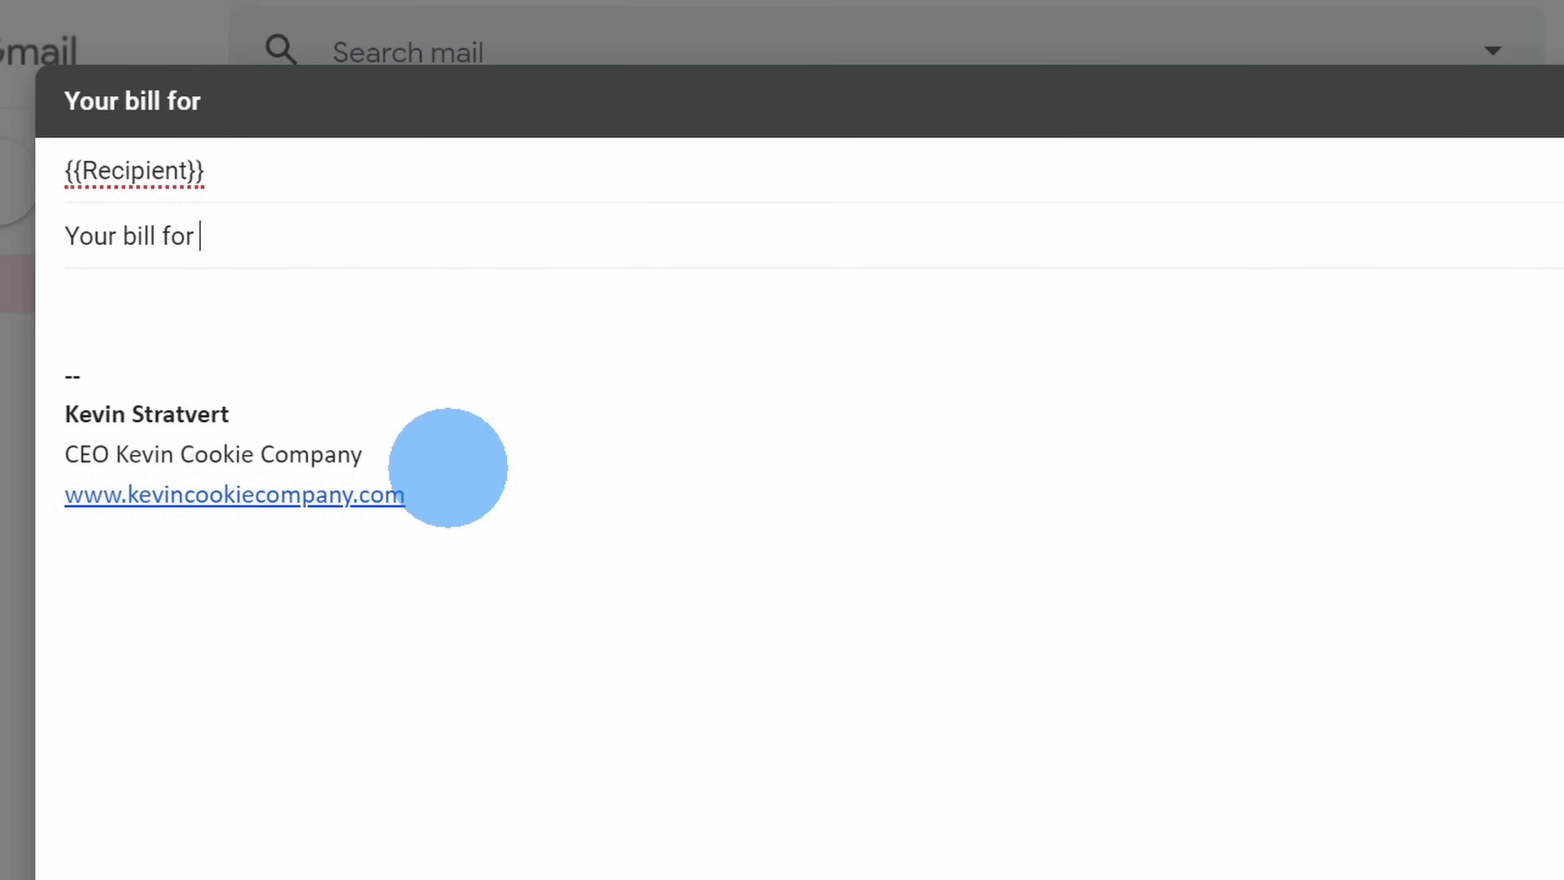
{"action": "type", "text": "{{Description}}"}
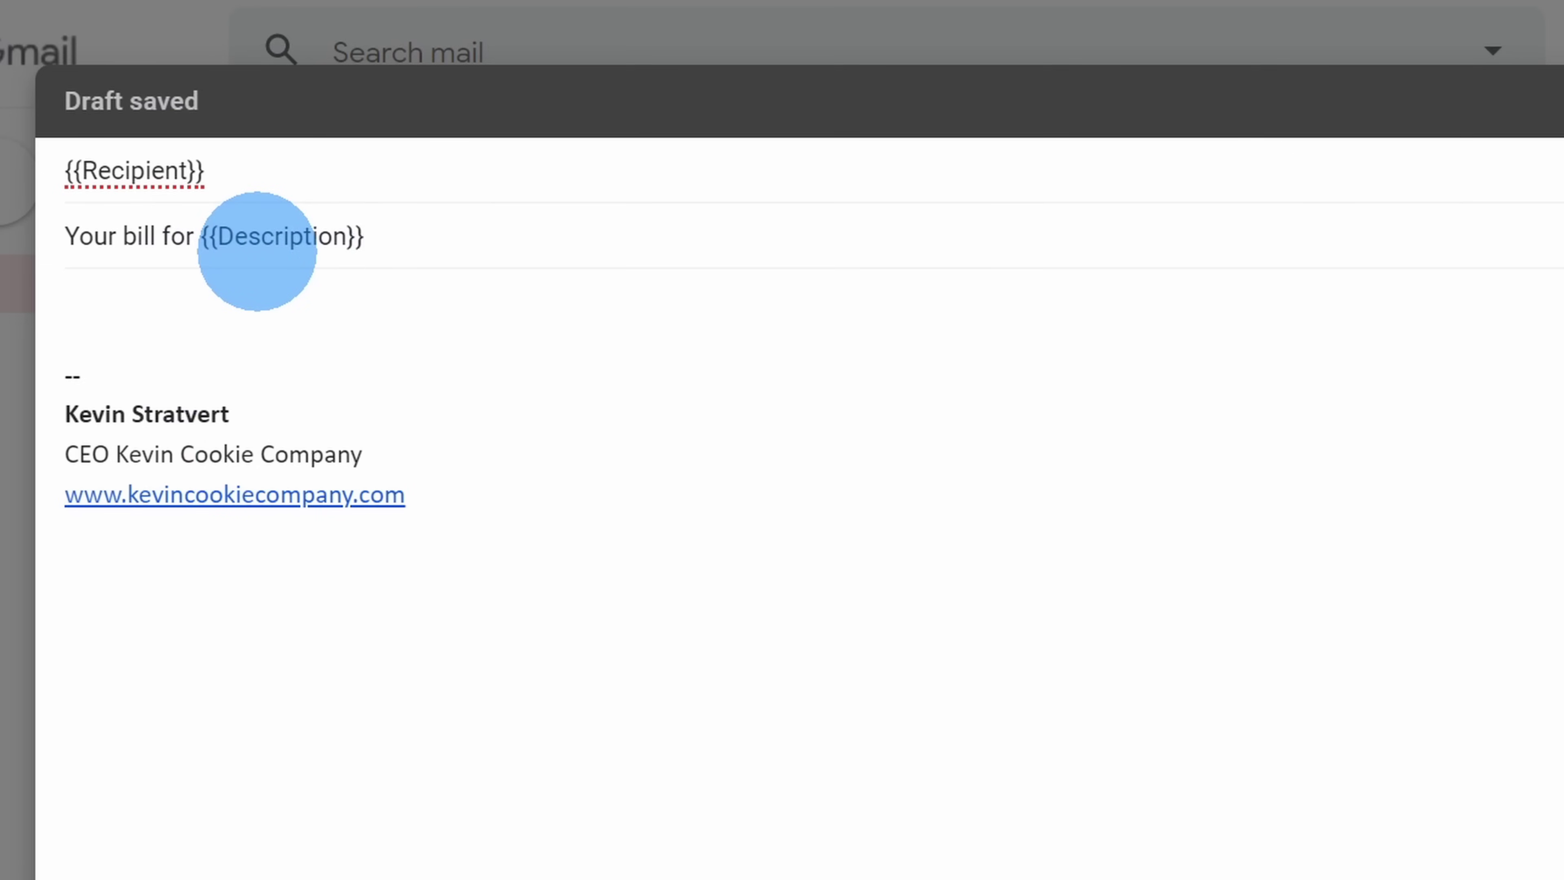
{"action": "type", "text": " is due on"}
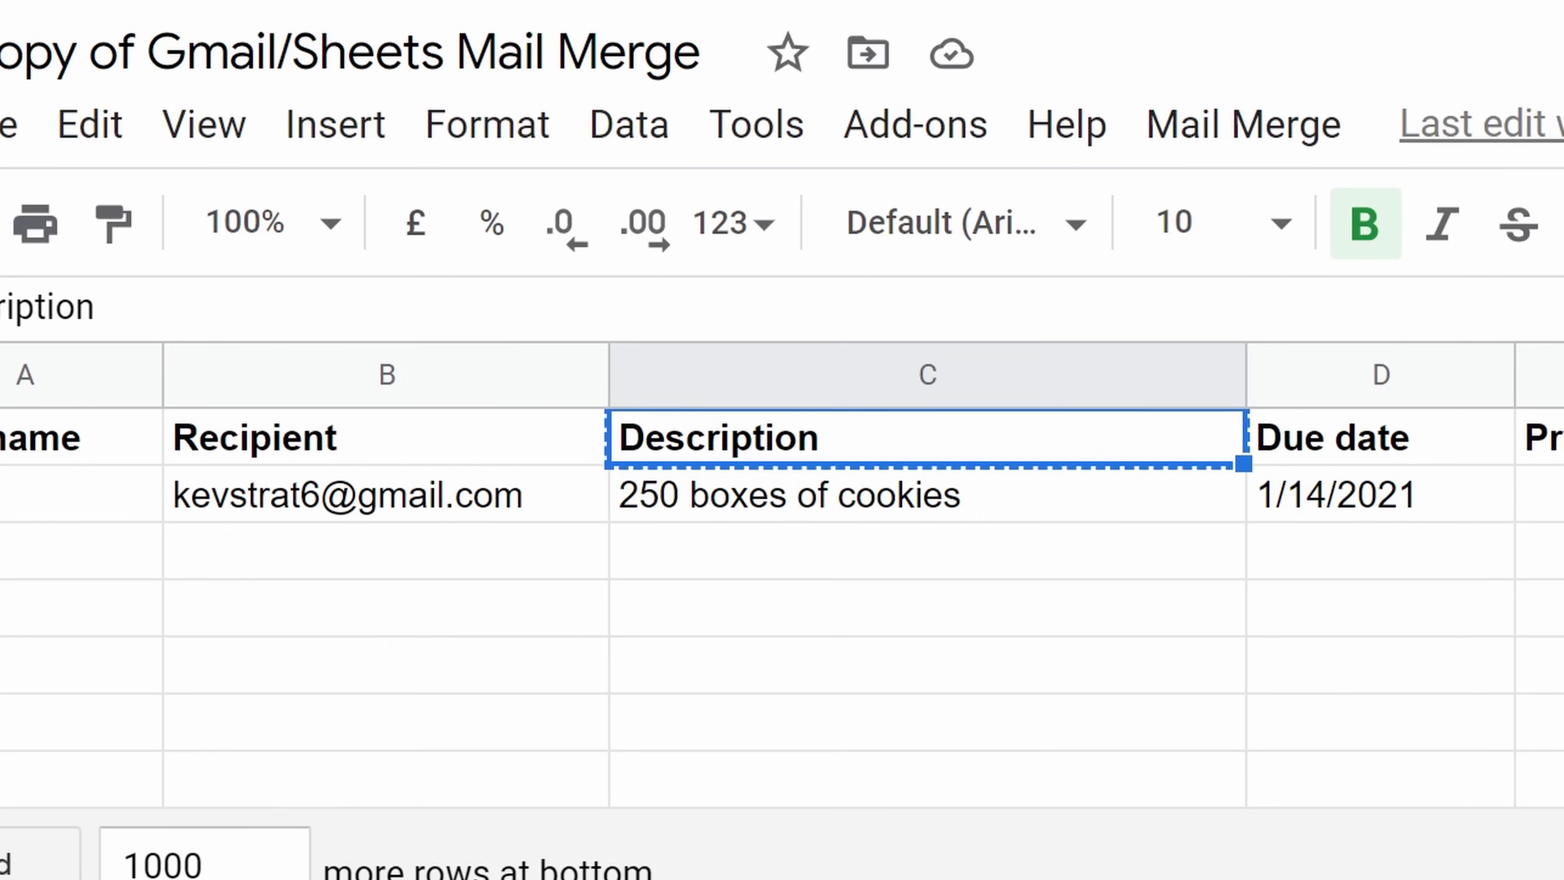
{"action": "left_click", "coordinate": [1372, 440]}
{"action": "key", "text": "ctrl+c"}
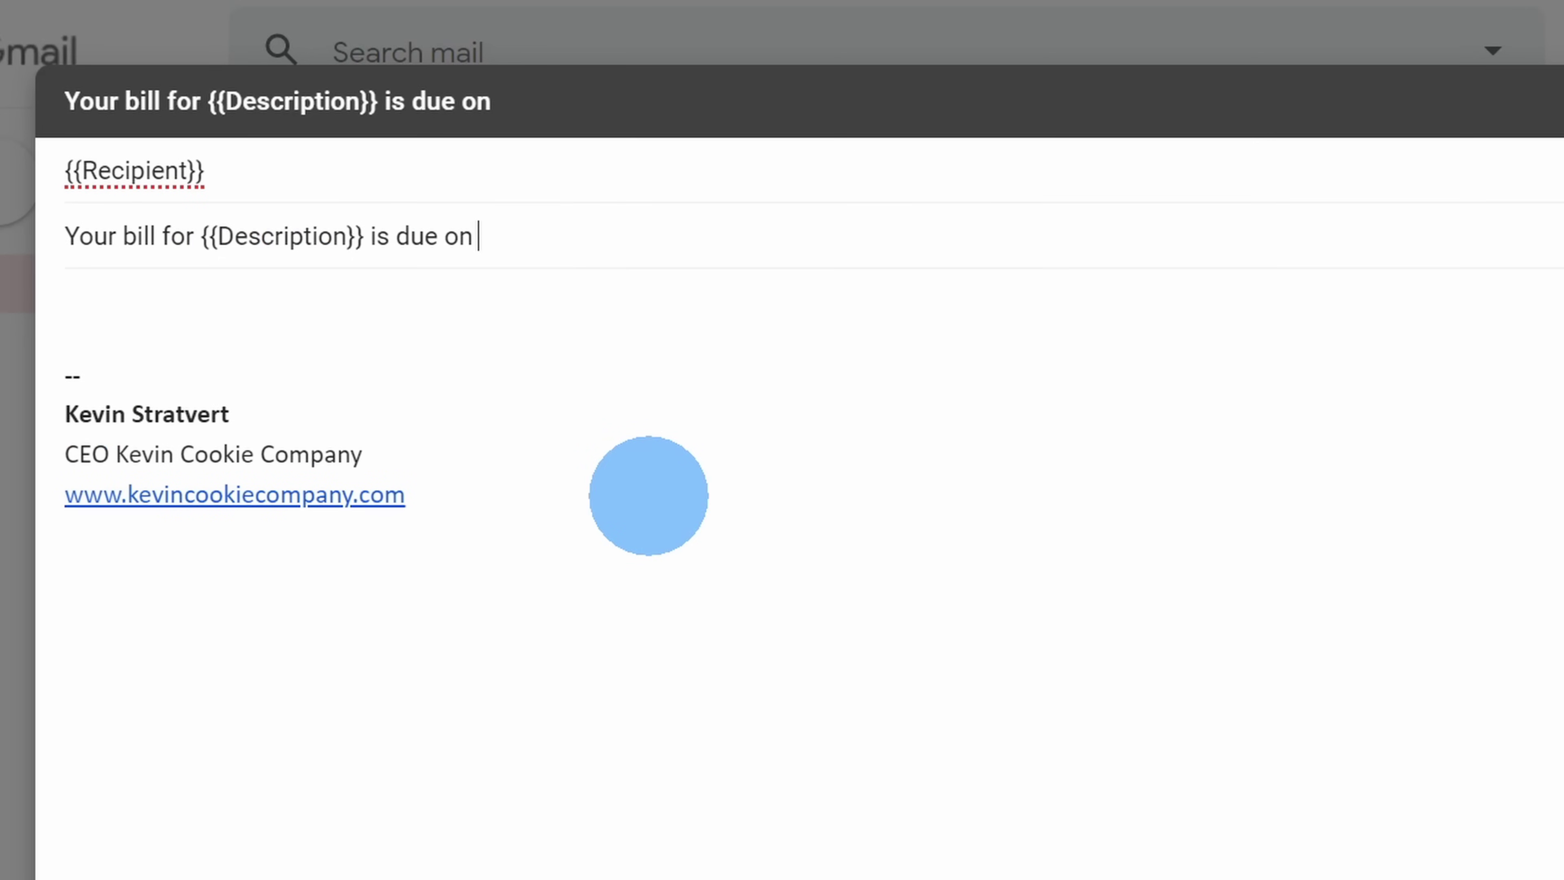
{"action": "type", "text": "{{Description}} is due on {{"}
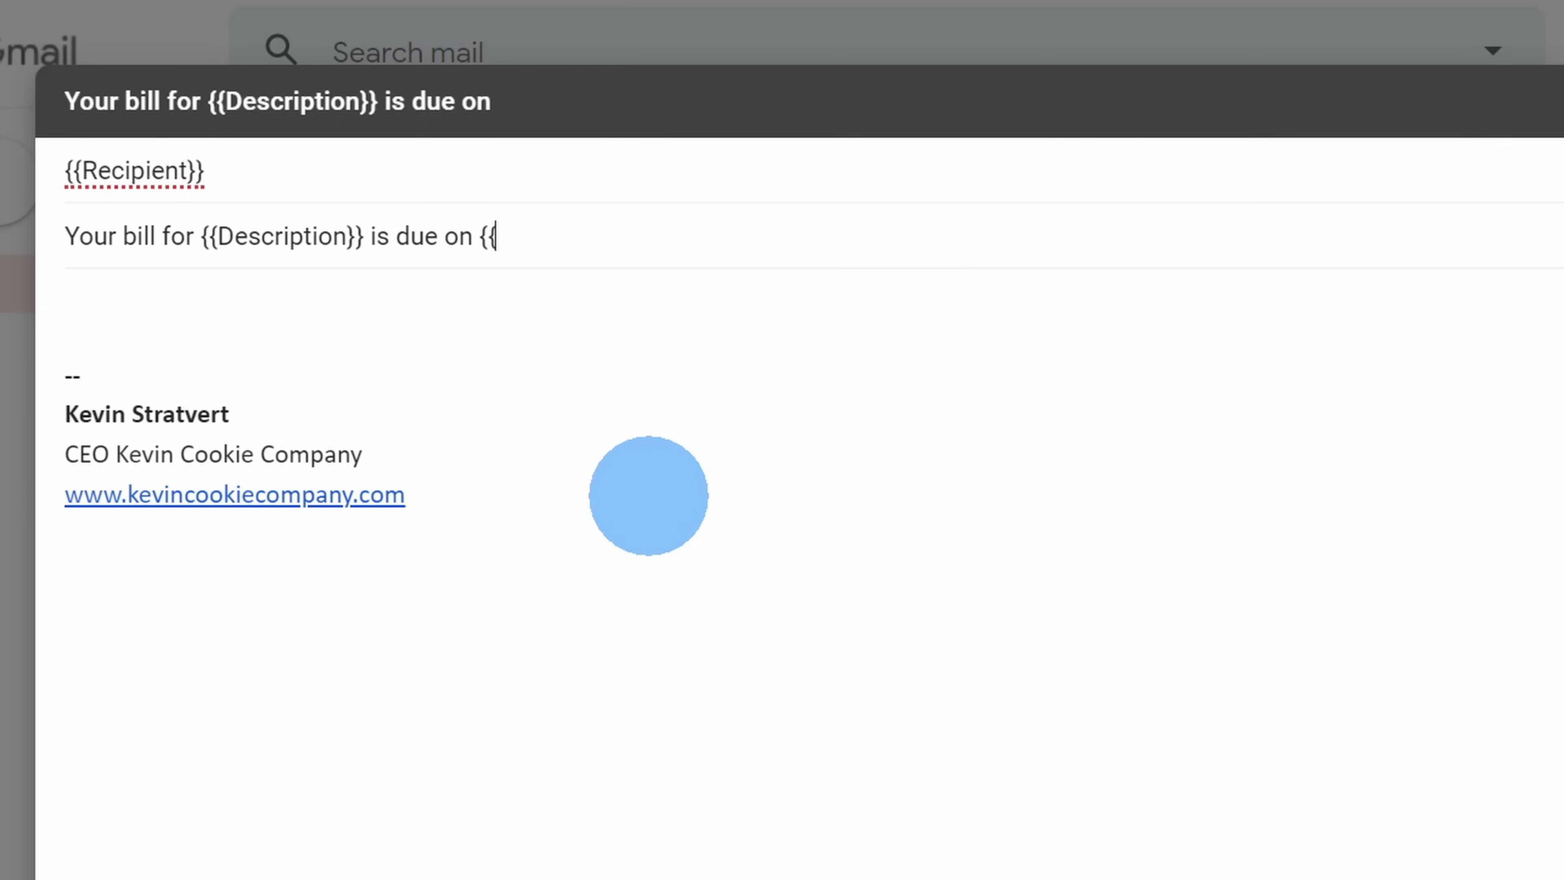
{"action": "key", "text": "ctrl+v"}
{"action": "type", "text": "}}"}
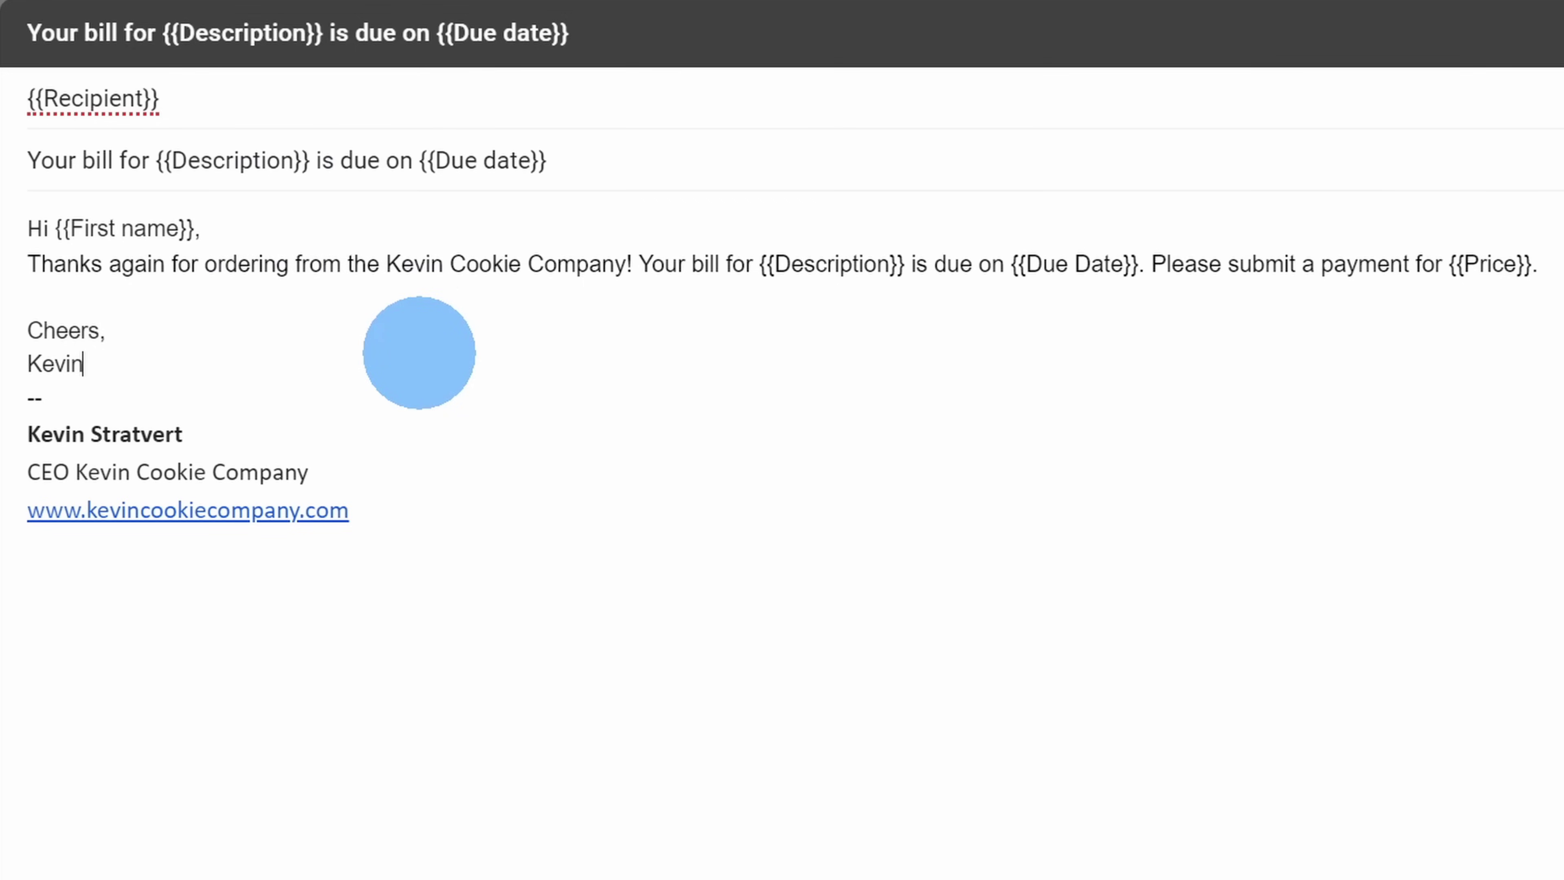
Step: Select the draft's full subject line 'Your bill for {{Description}} is due on {{Due date}}'
{"action": "left_click_drag", "start_coordinate": [607, 160], "coordinate": [18, 159]}
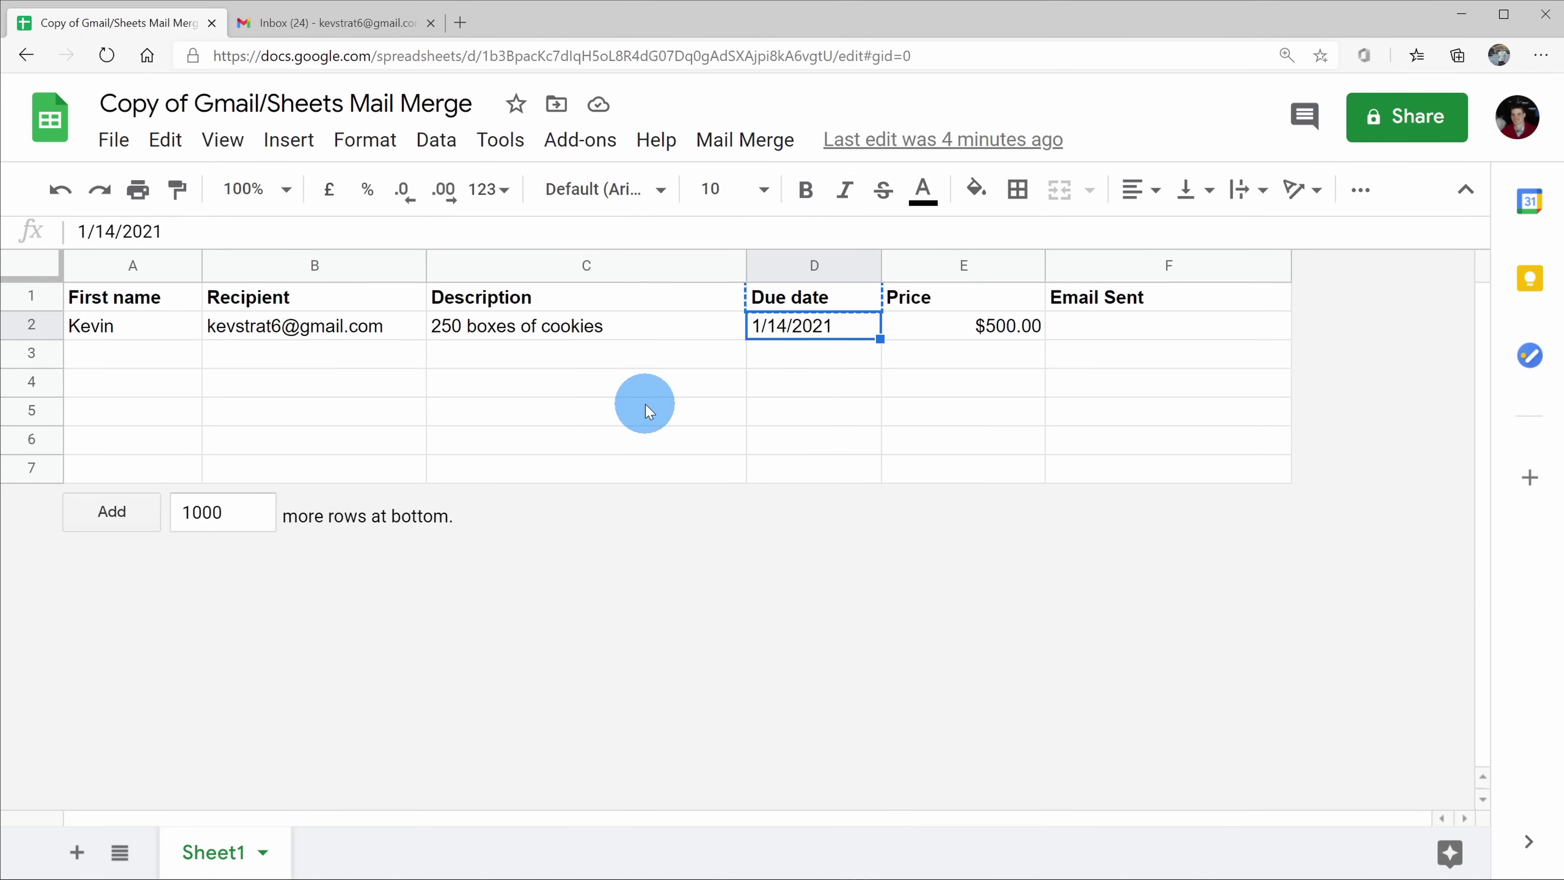
Step: Run Send Emails from the Mail Merge menu and continue to the script's authorization
{"action": "left_click", "coordinate": [737, 442]}
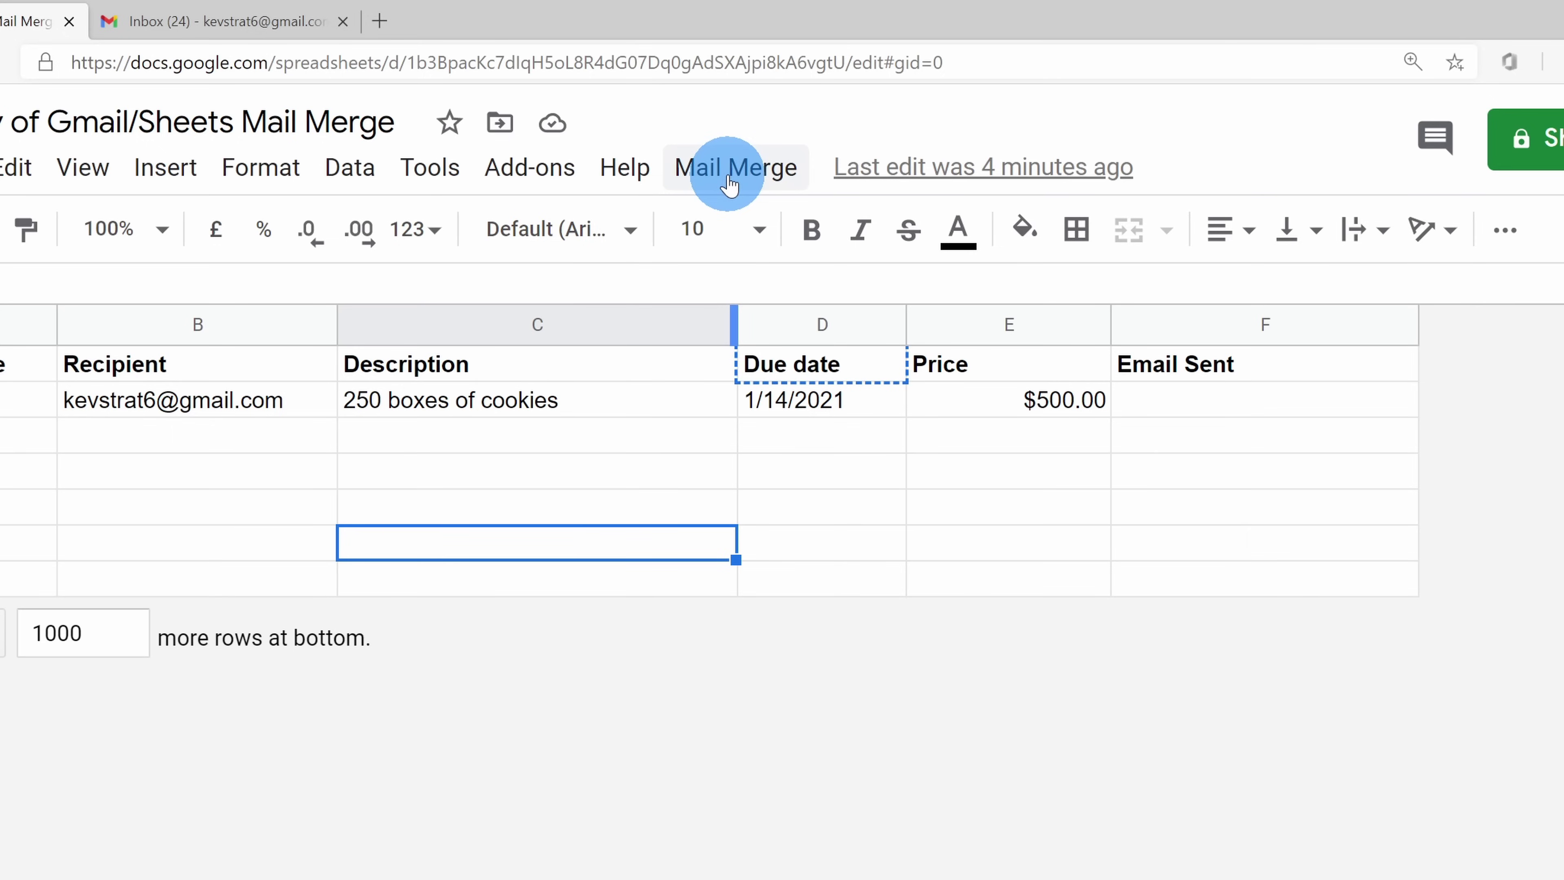
{"action": "left_click", "coordinate": [729, 179]}
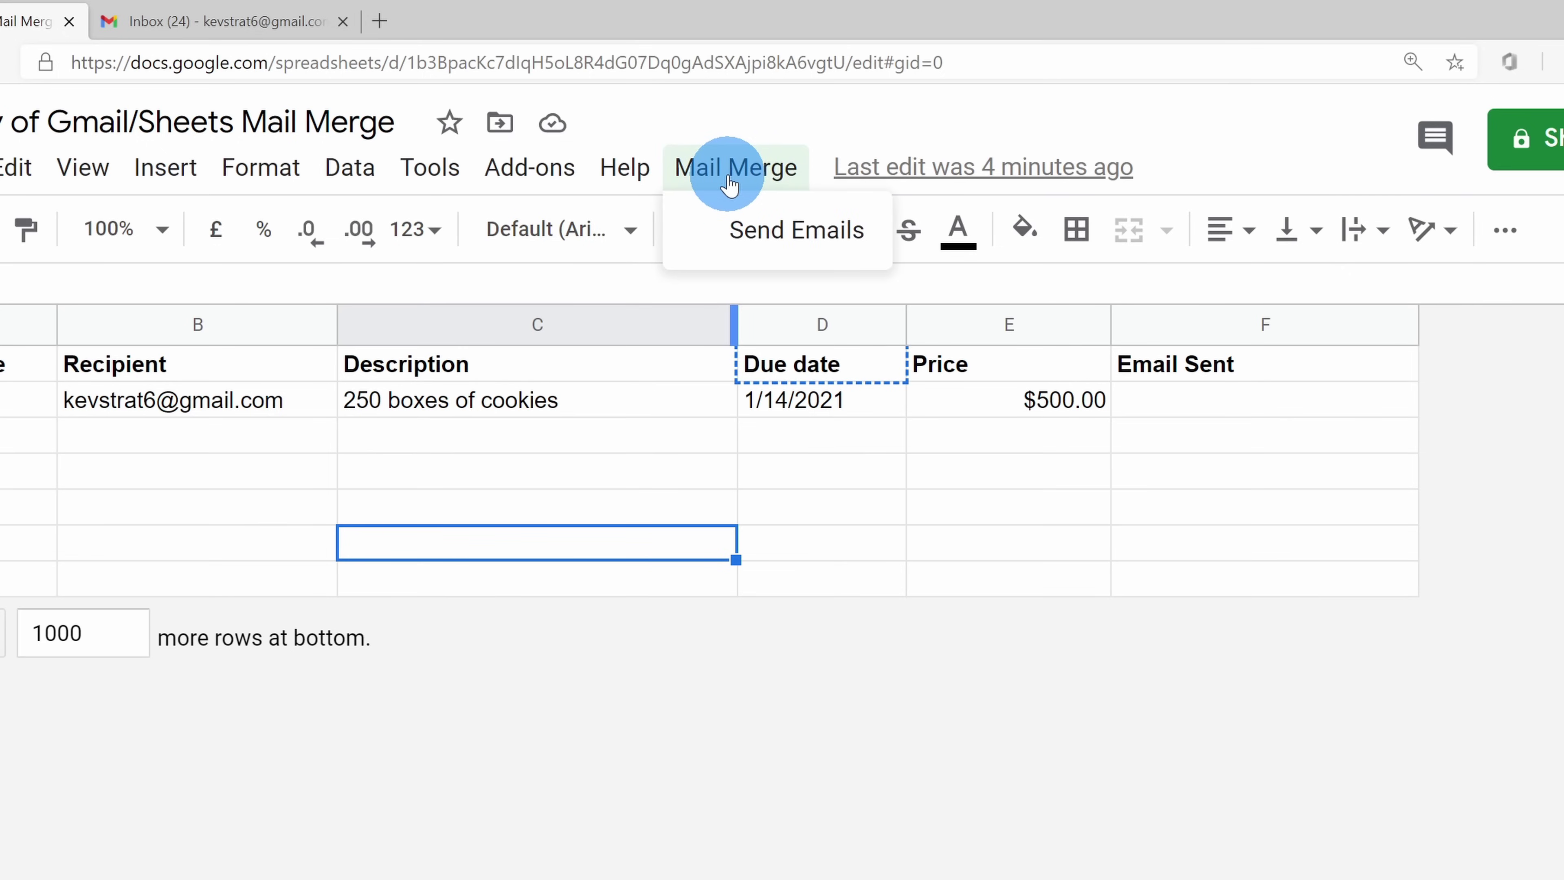
{"action": "left_click", "coordinate": [755, 249]}
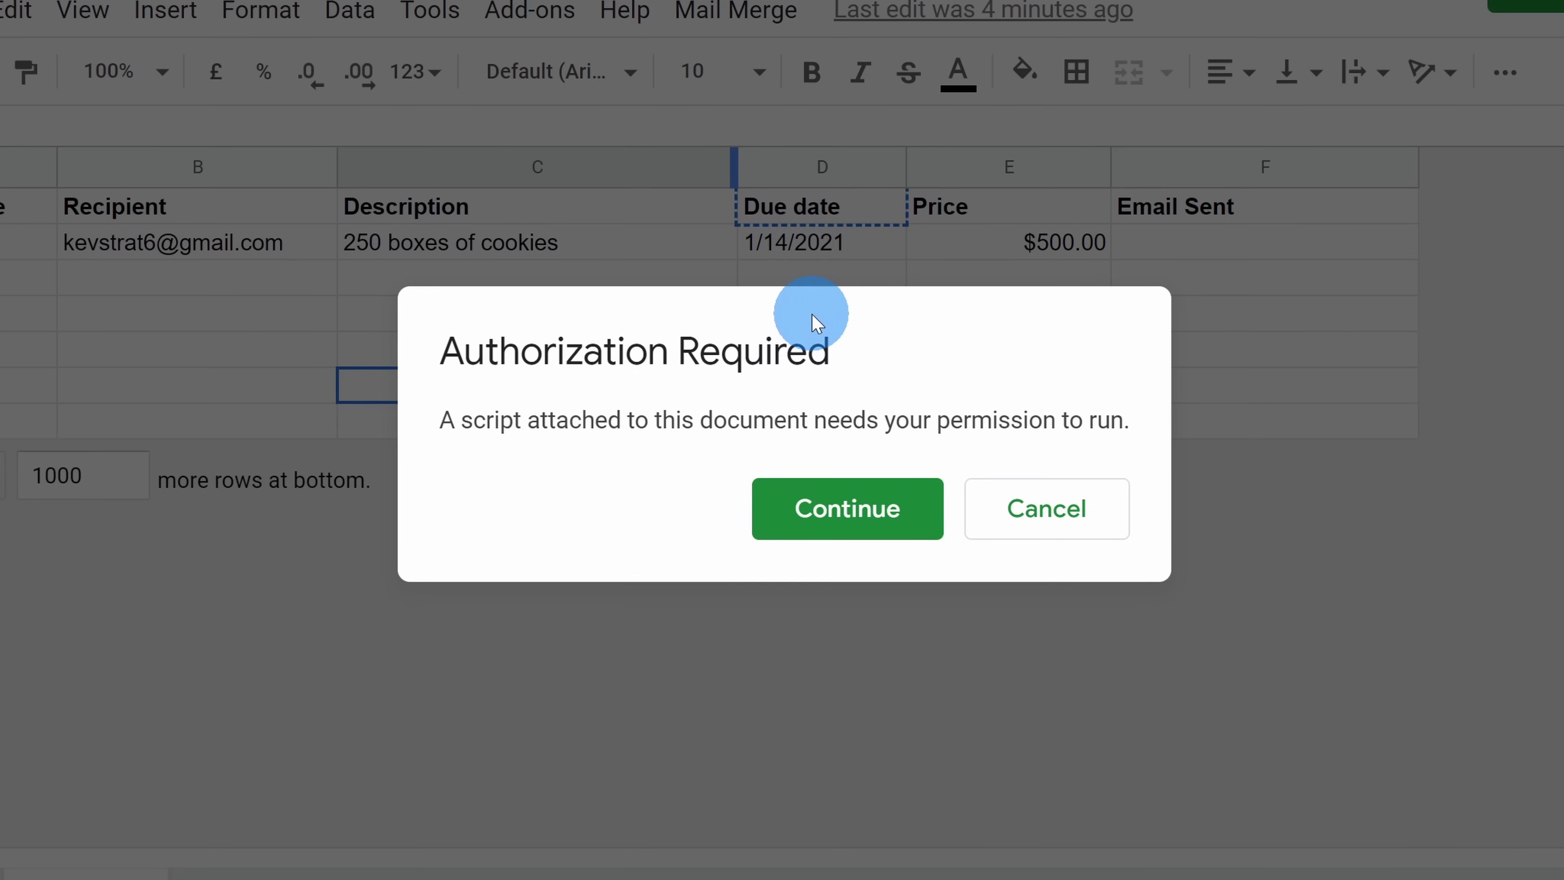
{"action": "left_click", "coordinate": [841, 530]}
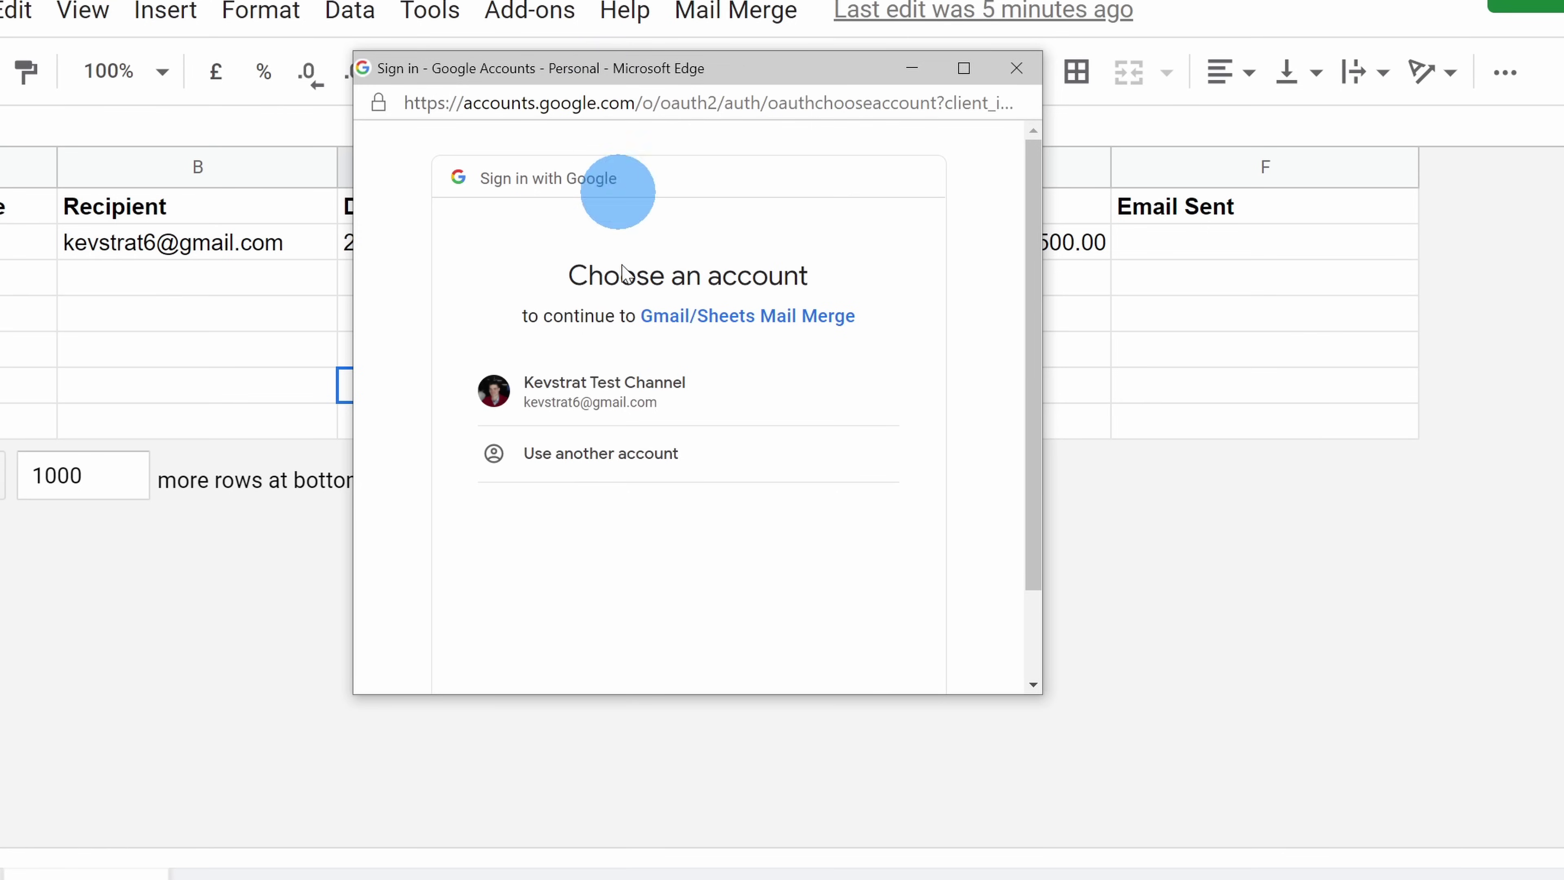
Step: Authorize Gmail/Sheets Mail Merge with the Google account, going past the unverified-app warning and allowing access
{"action": "left_click", "coordinate": [661, 401]}
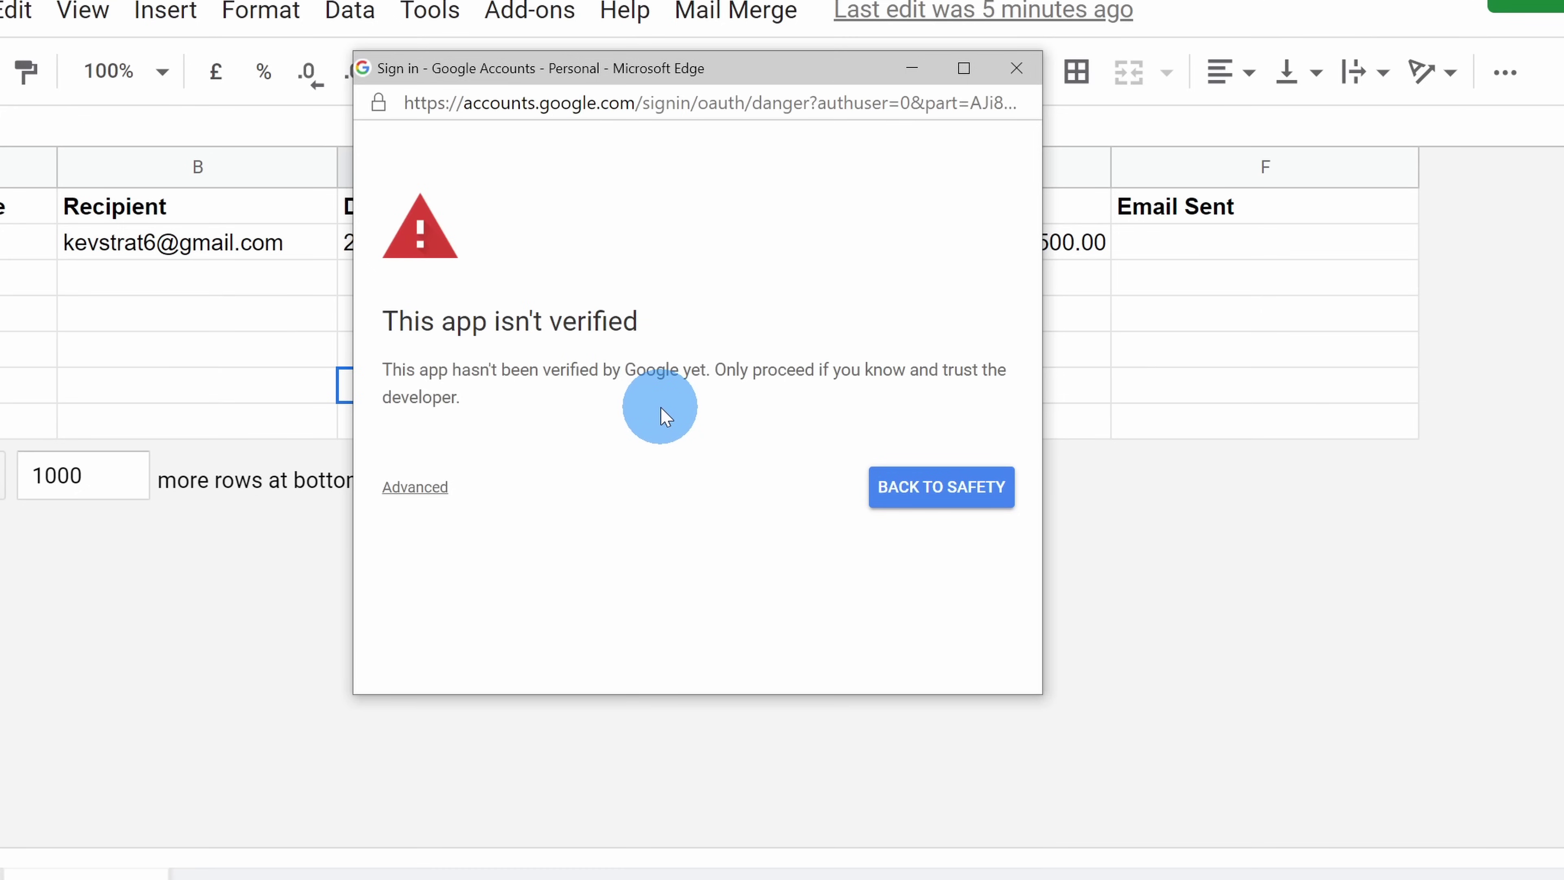
{"action": "left_click", "coordinate": [414, 488]}
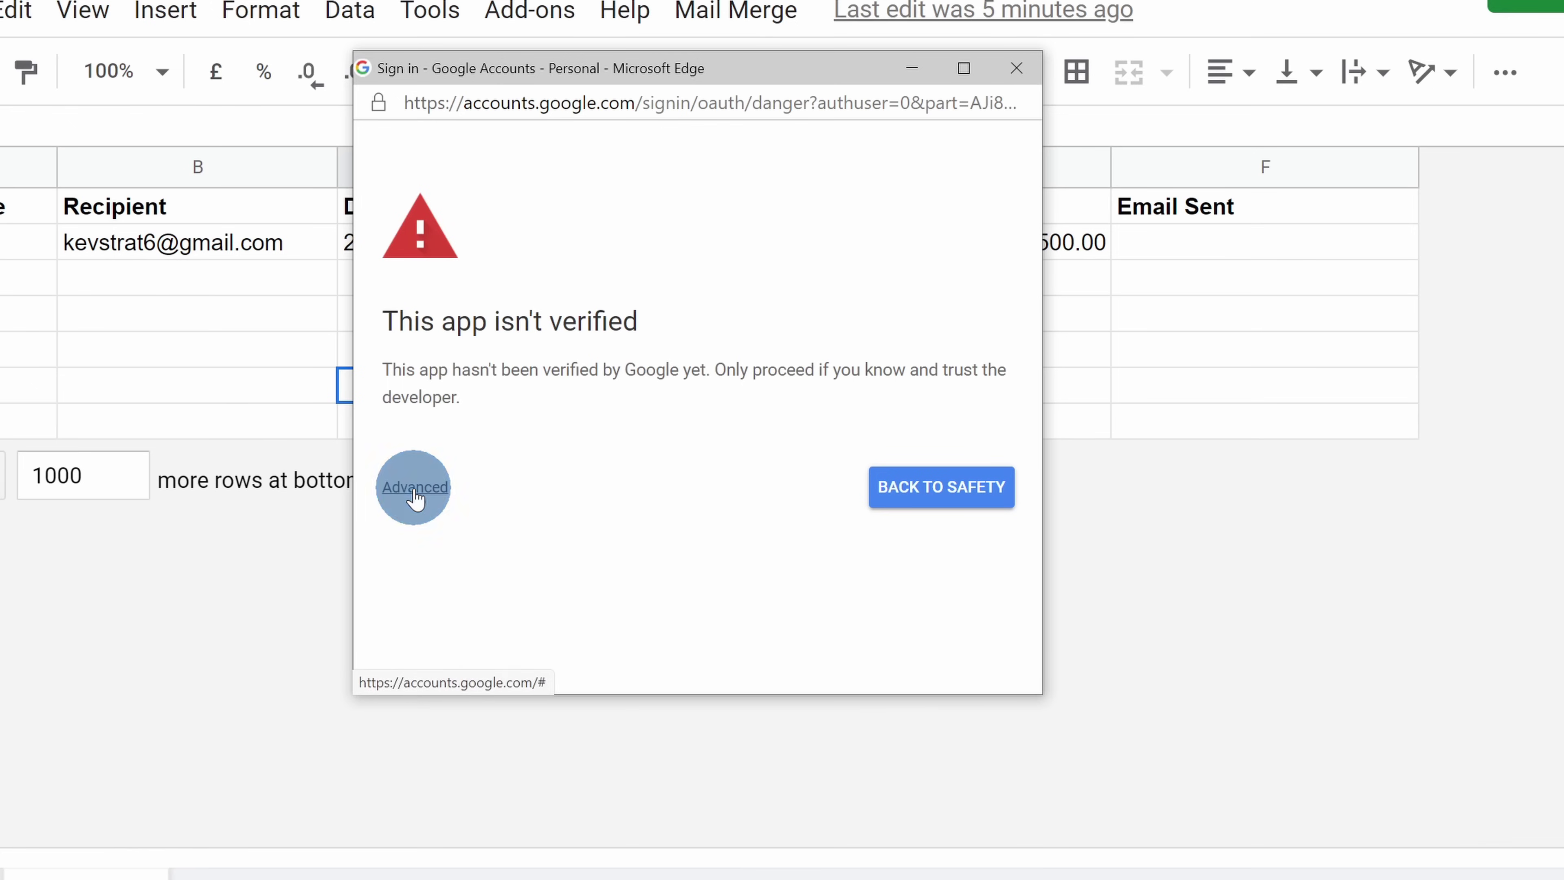
{"action": "scroll", "coordinate": [597, 378], "scroll_direction": "down", "scroll_amount": 2}
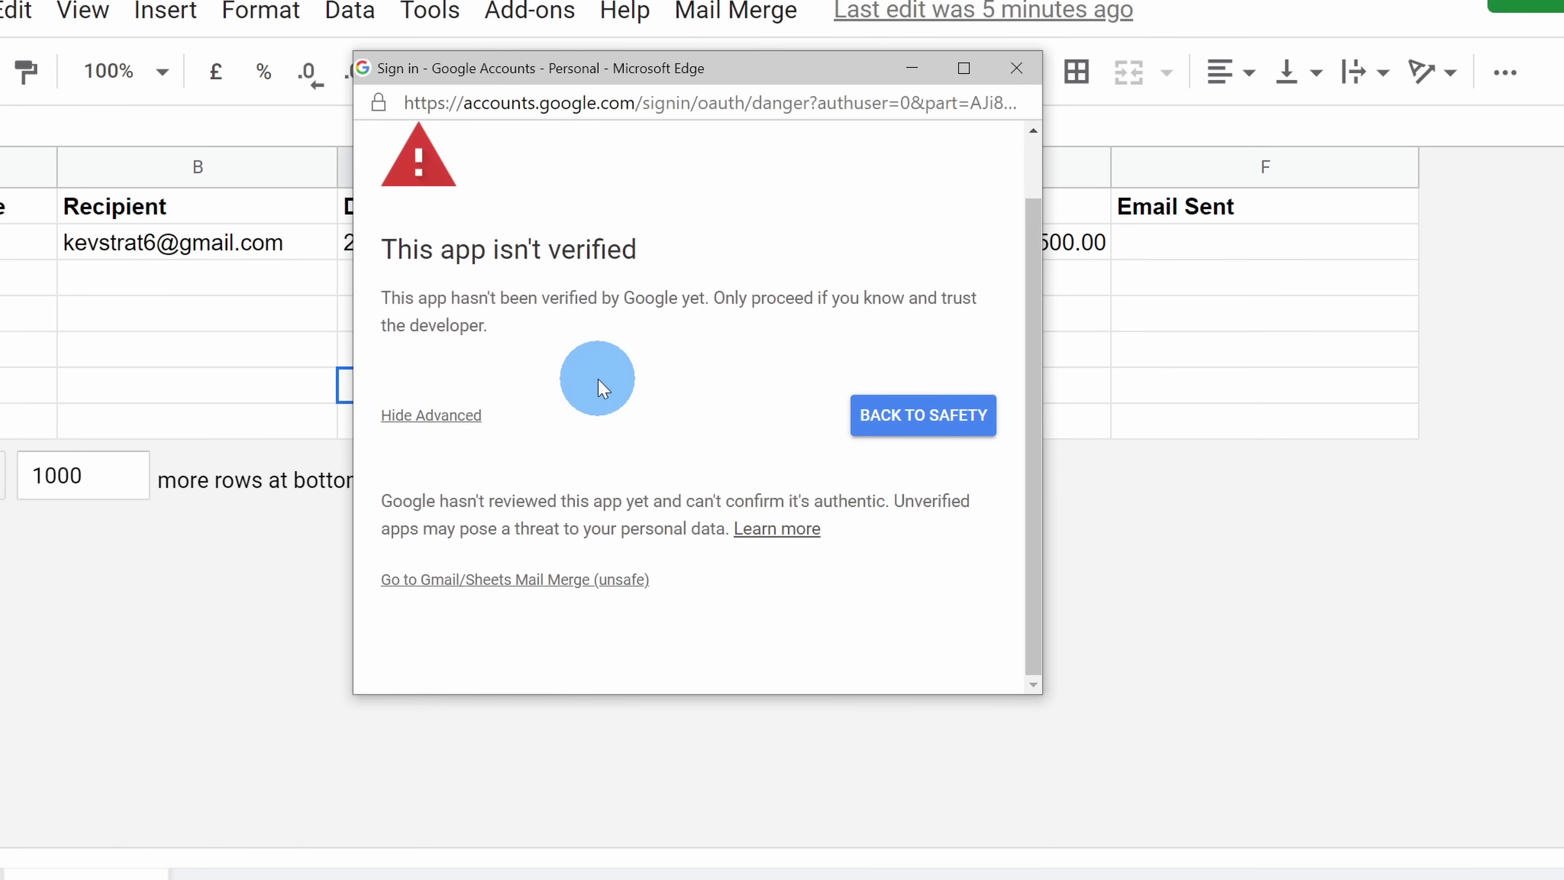
{"action": "left_click", "coordinate": [544, 587]}
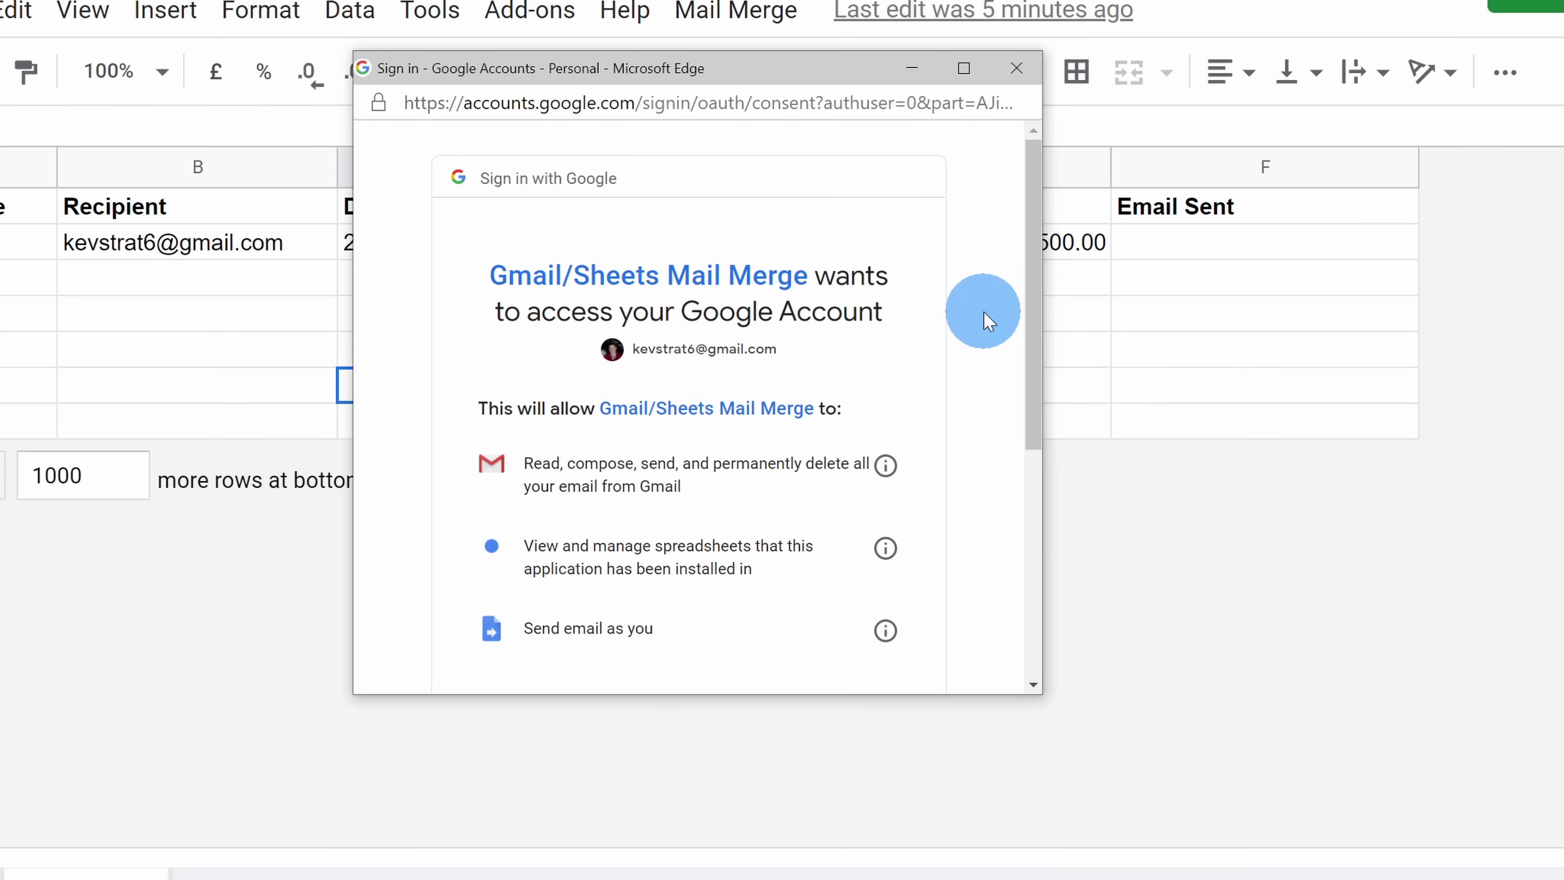
{"action": "scroll", "coordinate": [984, 306], "scroll_direction": "down", "scroll_amount": 3}
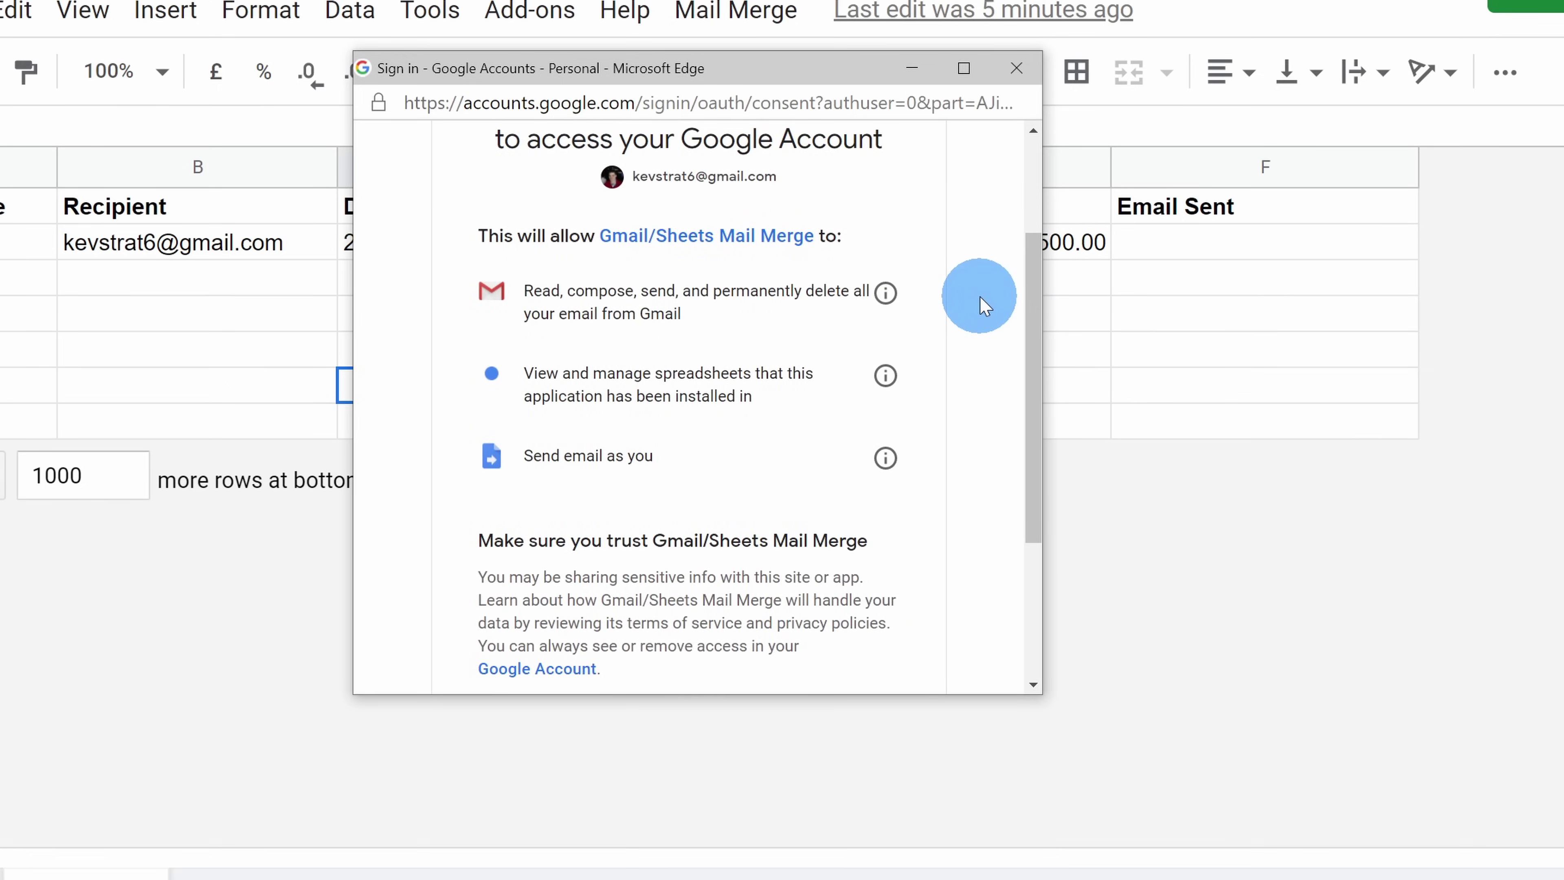
{"action": "scroll", "coordinate": [984, 306], "scroll_direction": "down", "scroll_amount": 3}
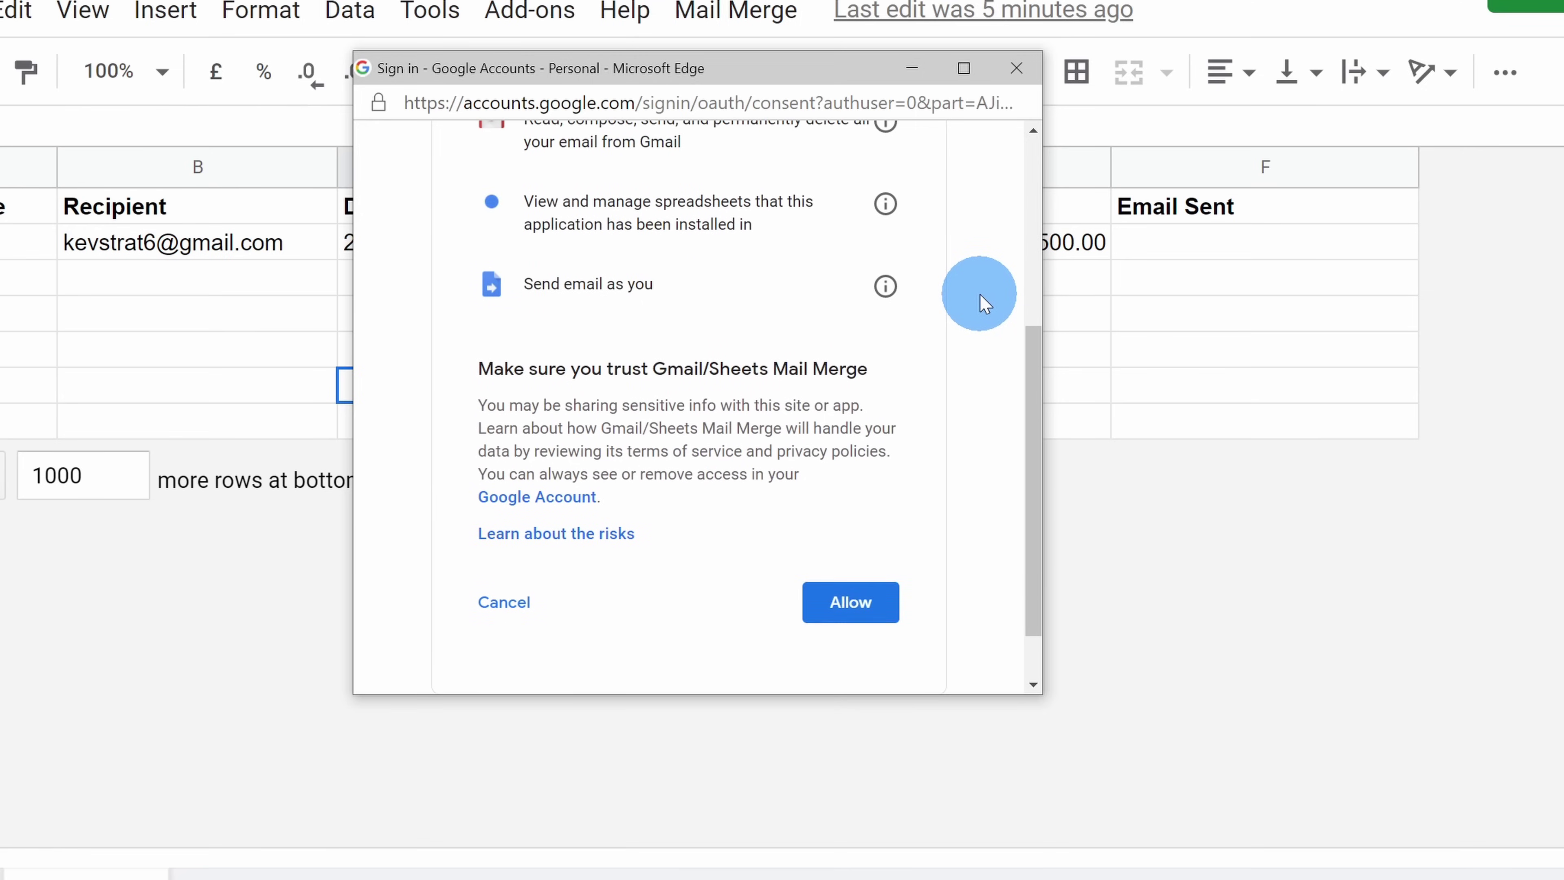
{"action": "left_click", "coordinate": [856, 604]}
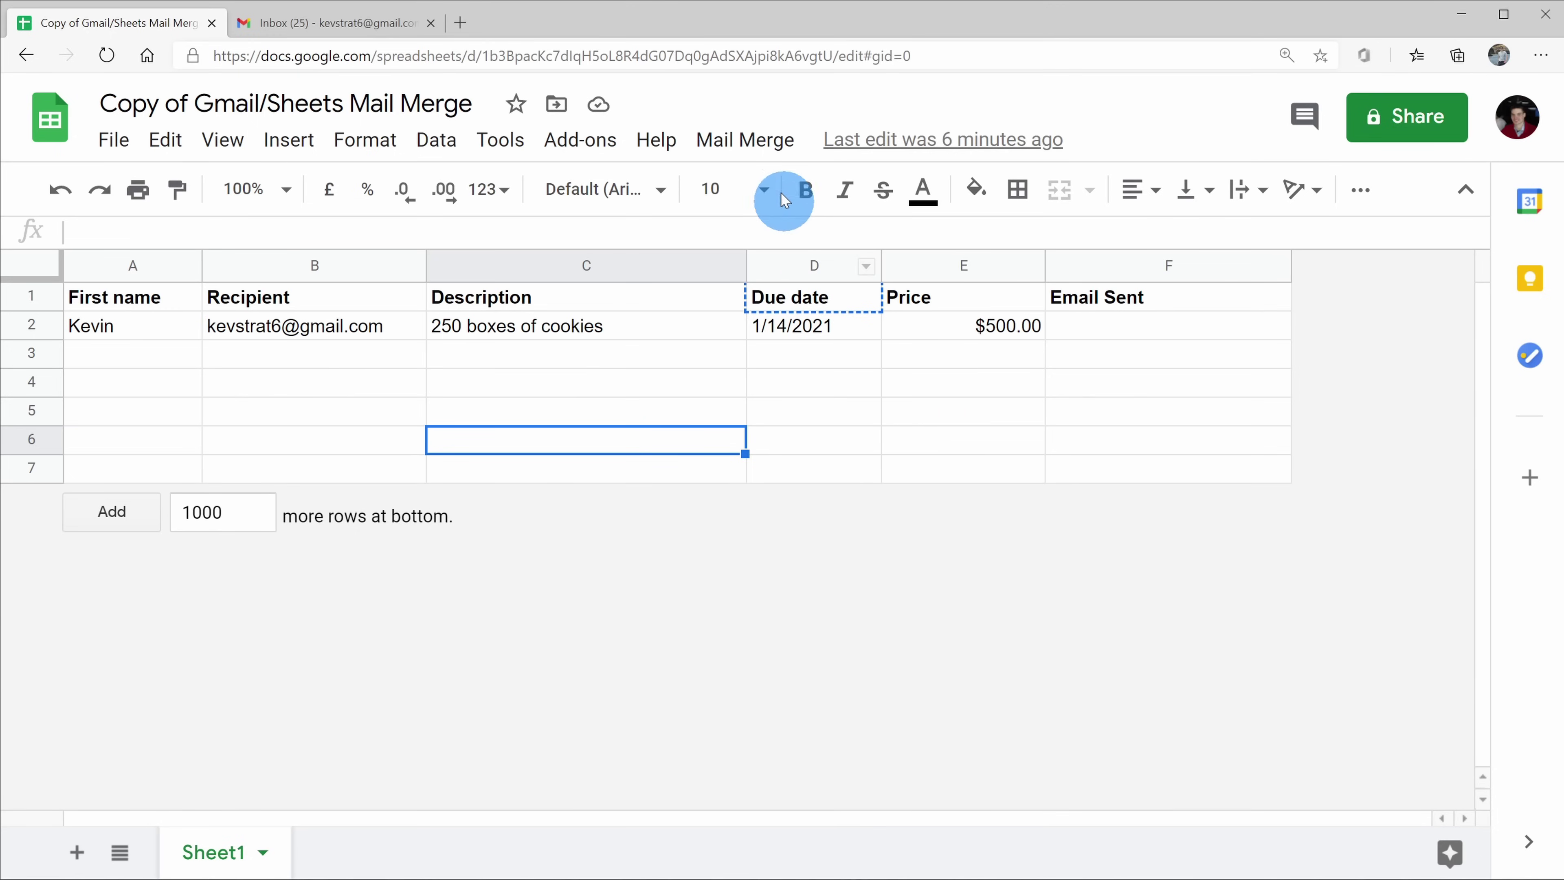
Step: Send the merged emails using the draft subject 'Your bill for {{Description}} is due on {{Due date}}'
{"action": "left_click", "coordinate": [759, 150]}
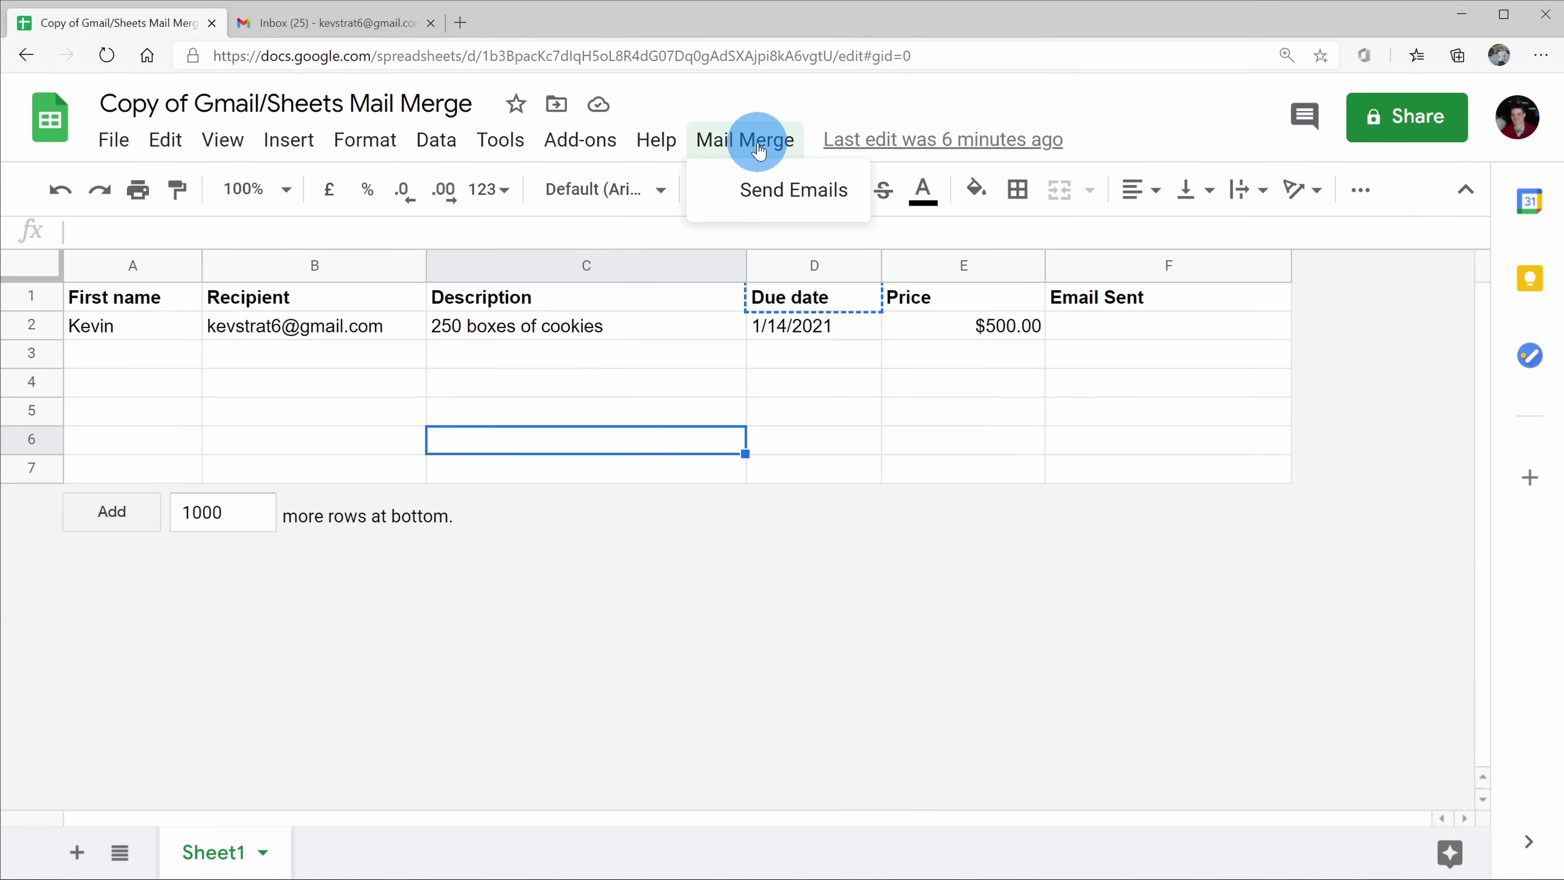
{"action": "left_click", "coordinate": [765, 196]}
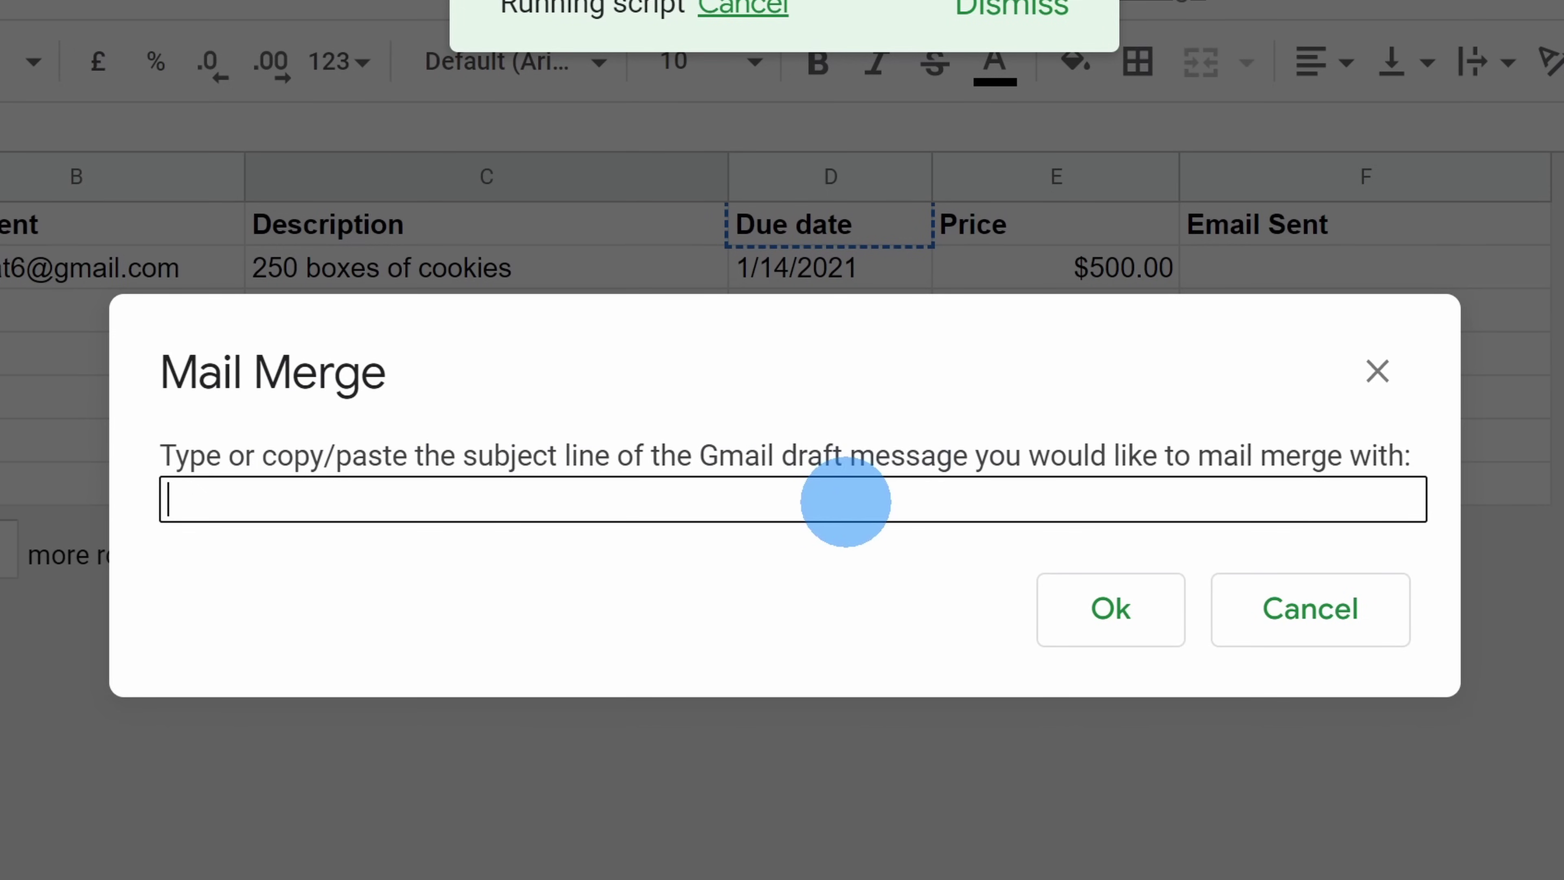
{"action": "type", "text": "Your bill for {{Description}} is due on {{Due date}}"}
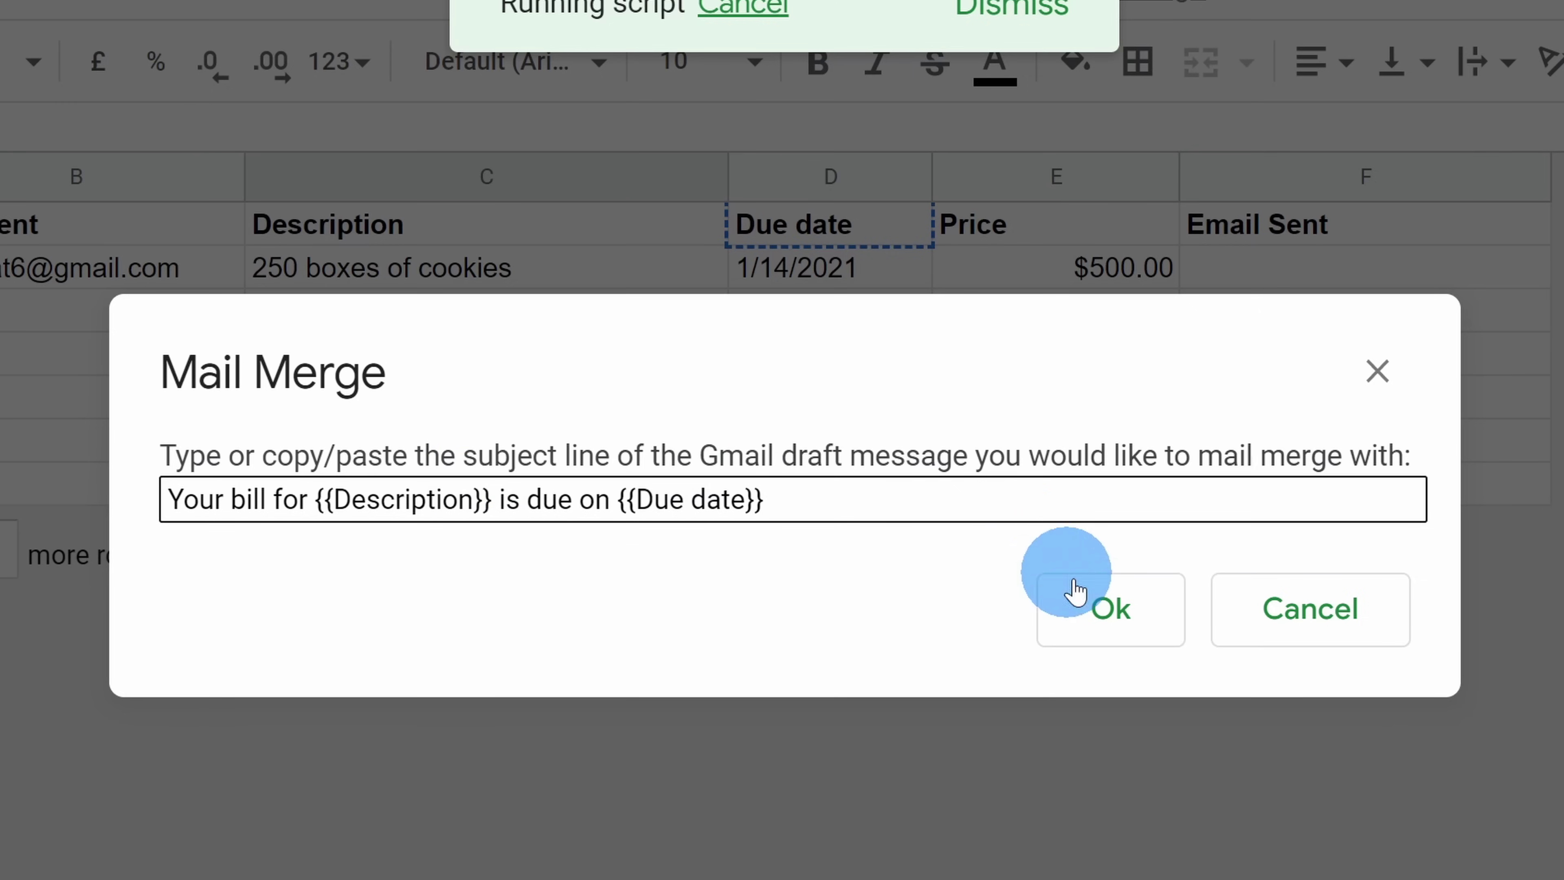
{"action": "left_click", "coordinate": [1146, 607]}
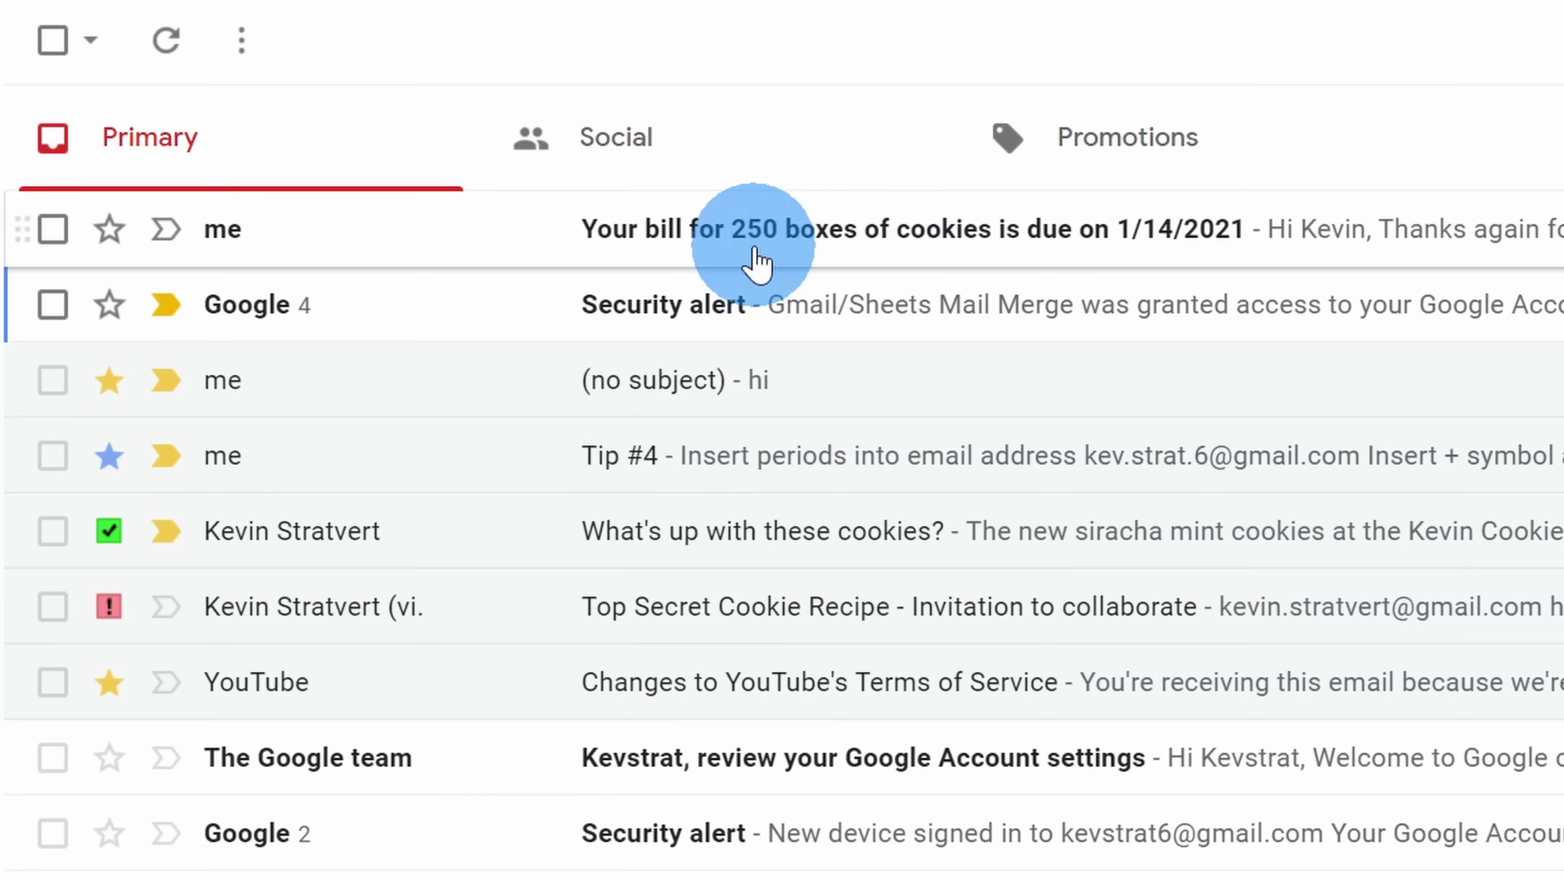
Step: Open the bill email for 250 boxes of cookies in the Gmail inbox
{"action": "left_click", "coordinate": [937, 254]}
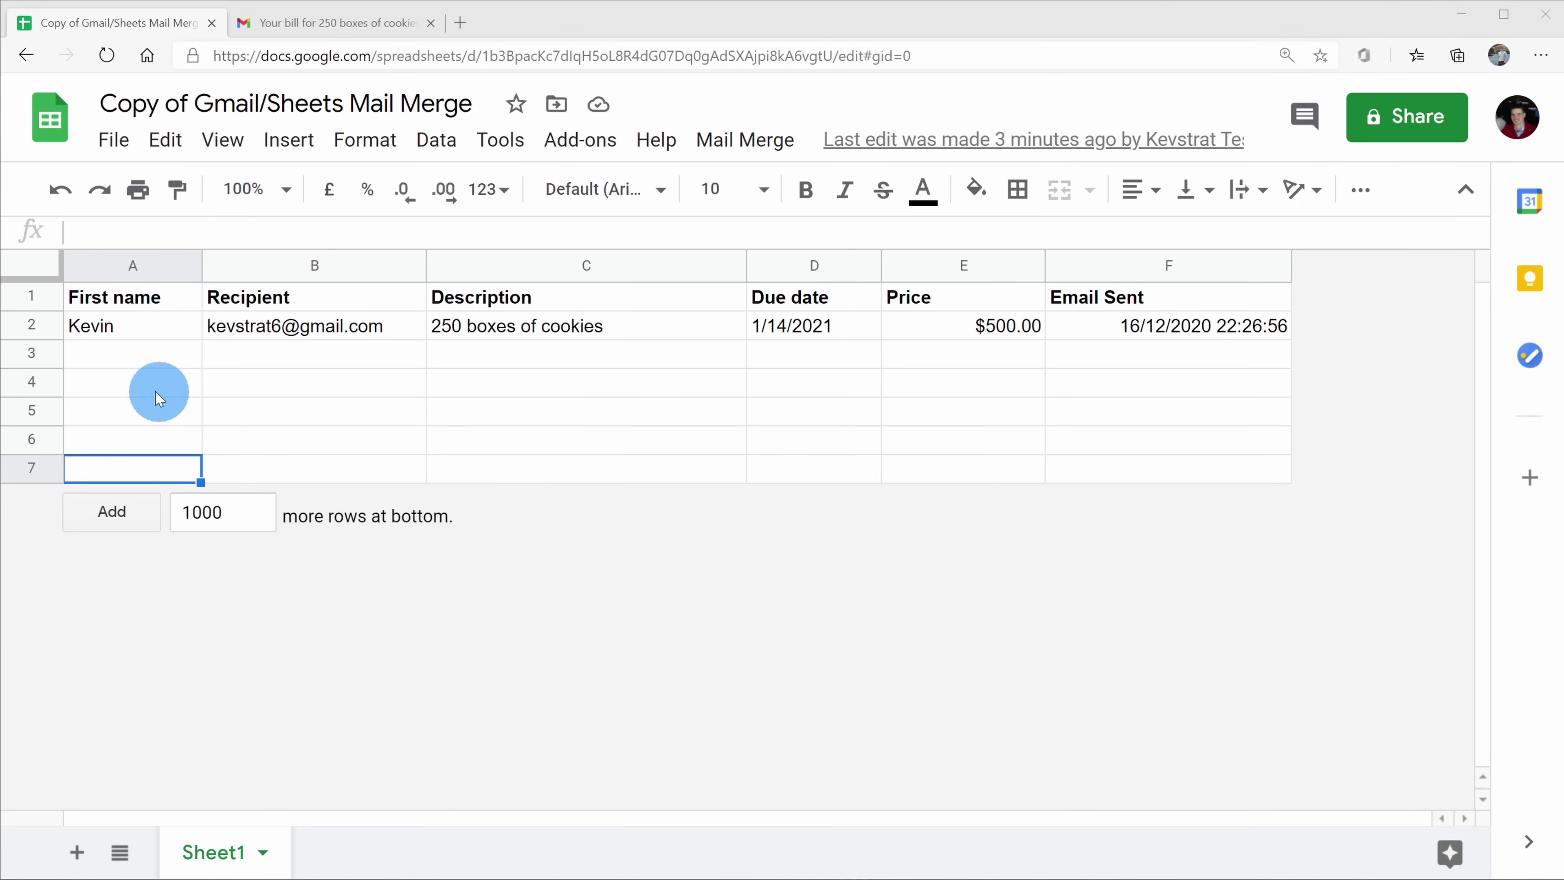
Step: Select A3:A7, run Mail Merge > Send Emails, then open Tools > Script editor
{"action": "left_click_drag", "start_coordinate": [117, 353], "coordinate": [124, 463]}
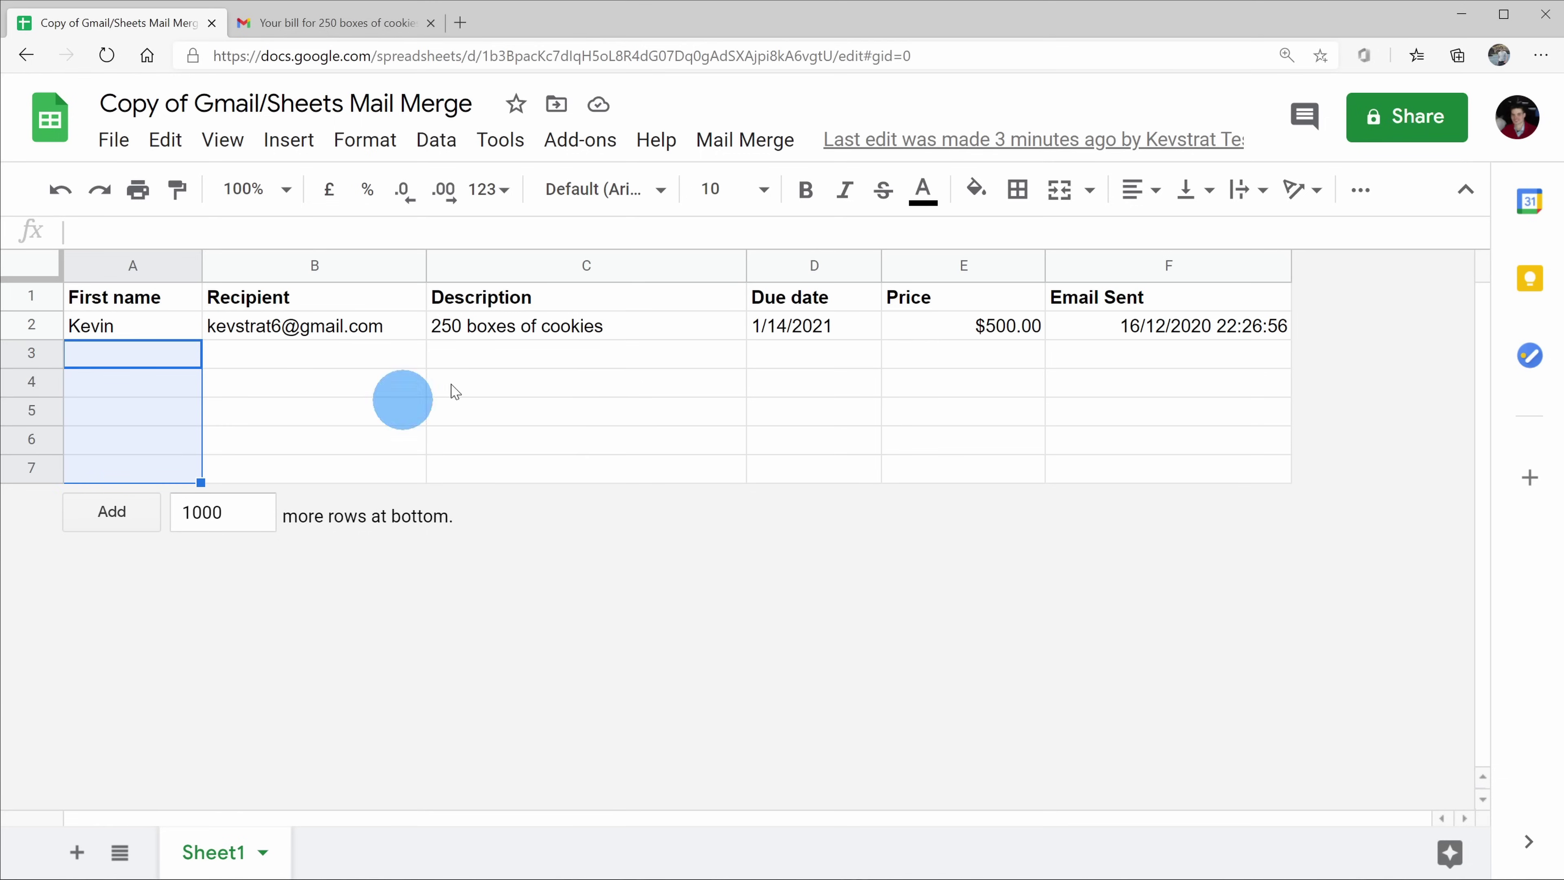
{"action": "left_click", "coordinate": [746, 142]}
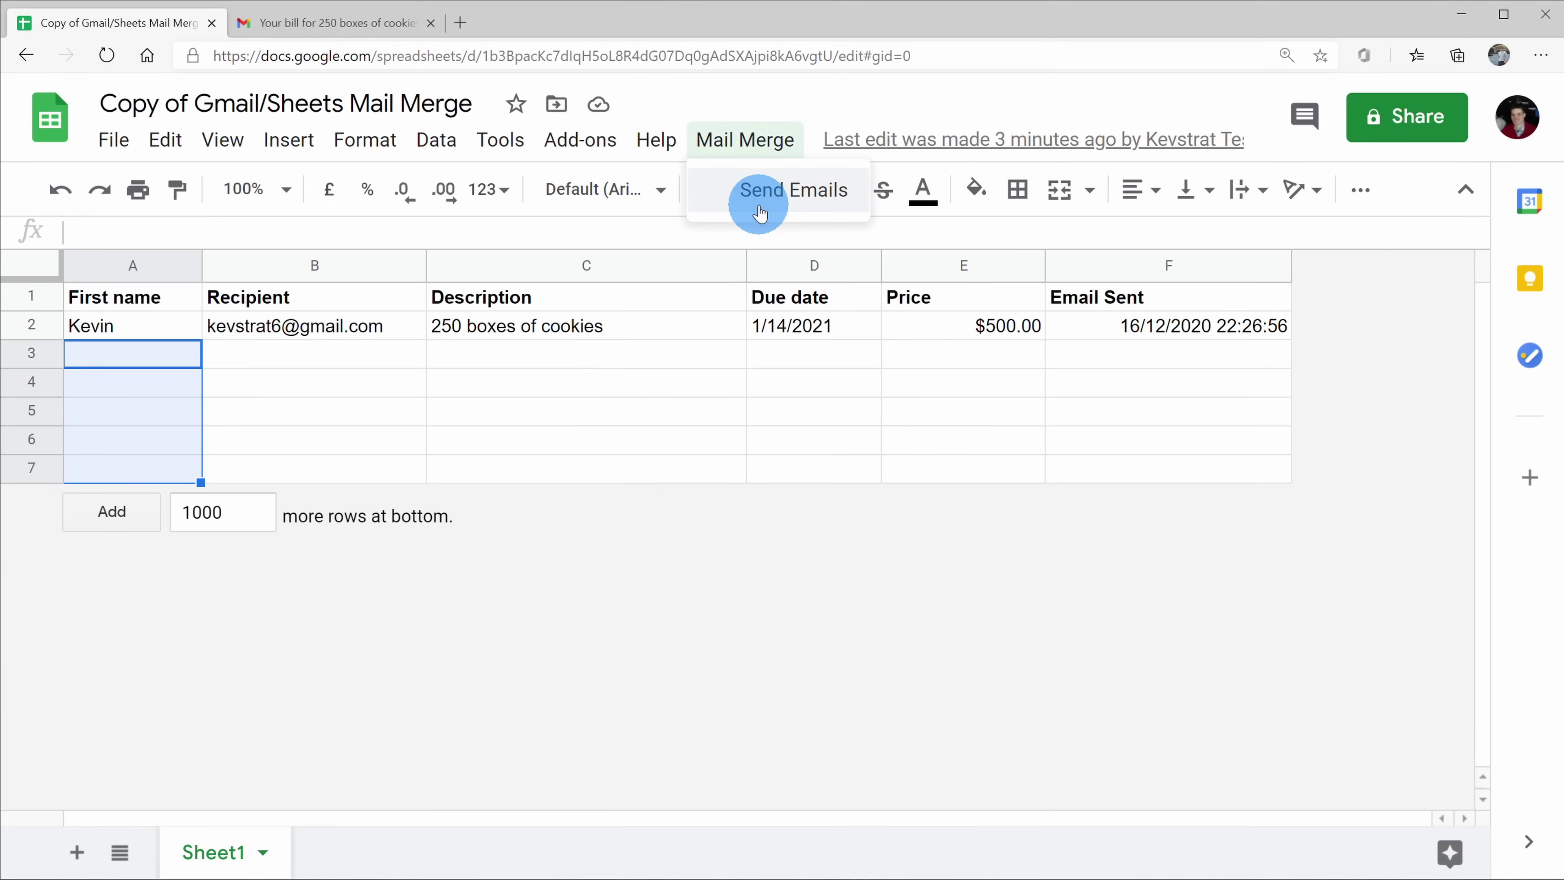
{"action": "left_click", "coordinate": [640, 378]}
{"action": "left_click", "coordinate": [656, 363]}
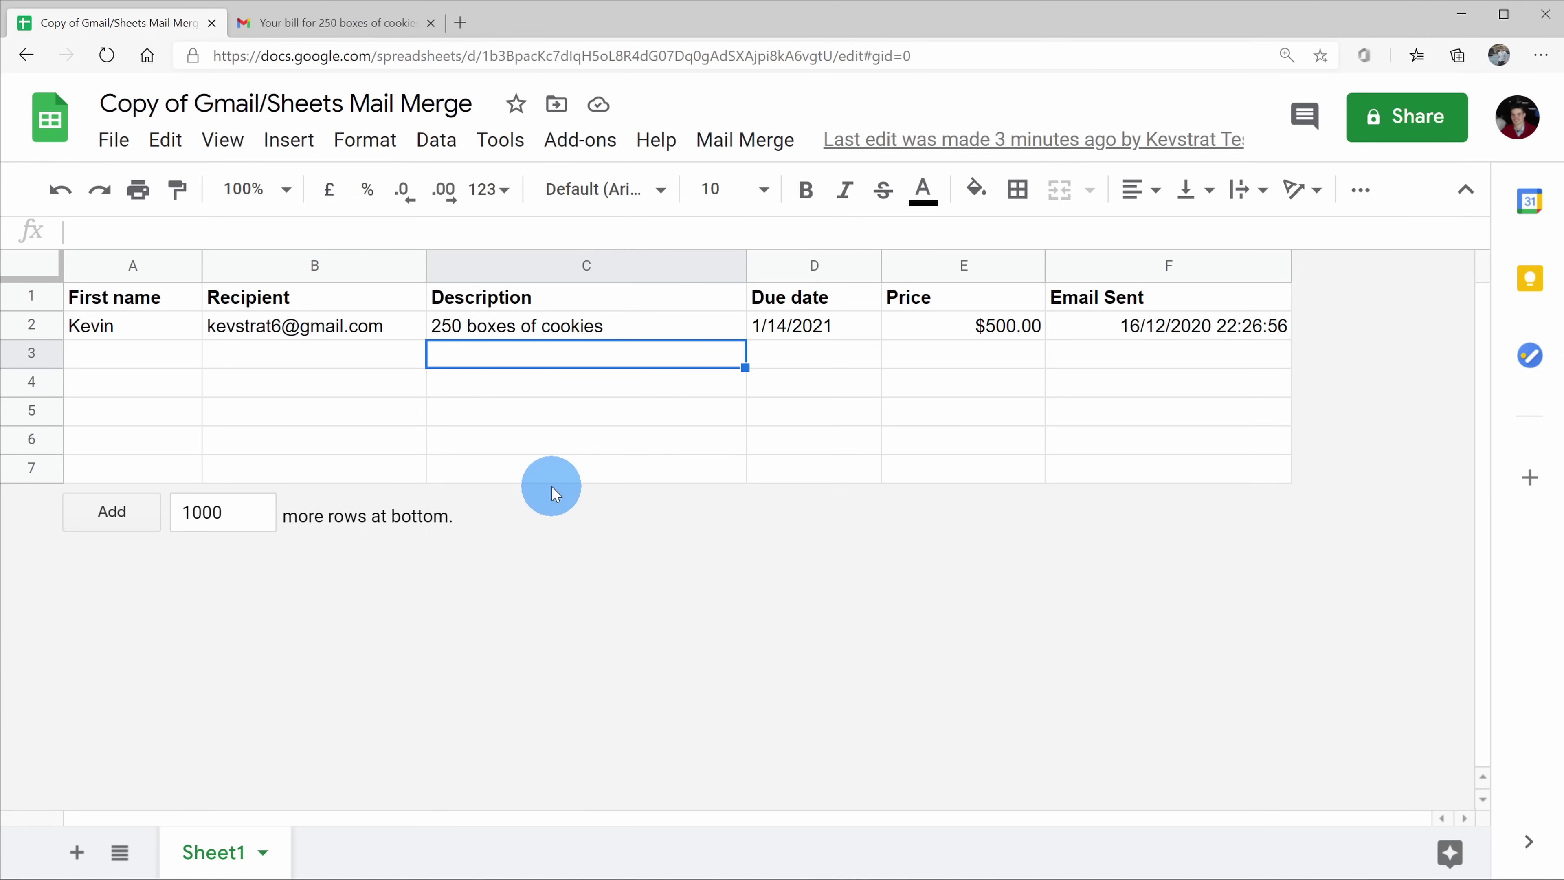
{"action": "left_click", "coordinate": [504, 141]}
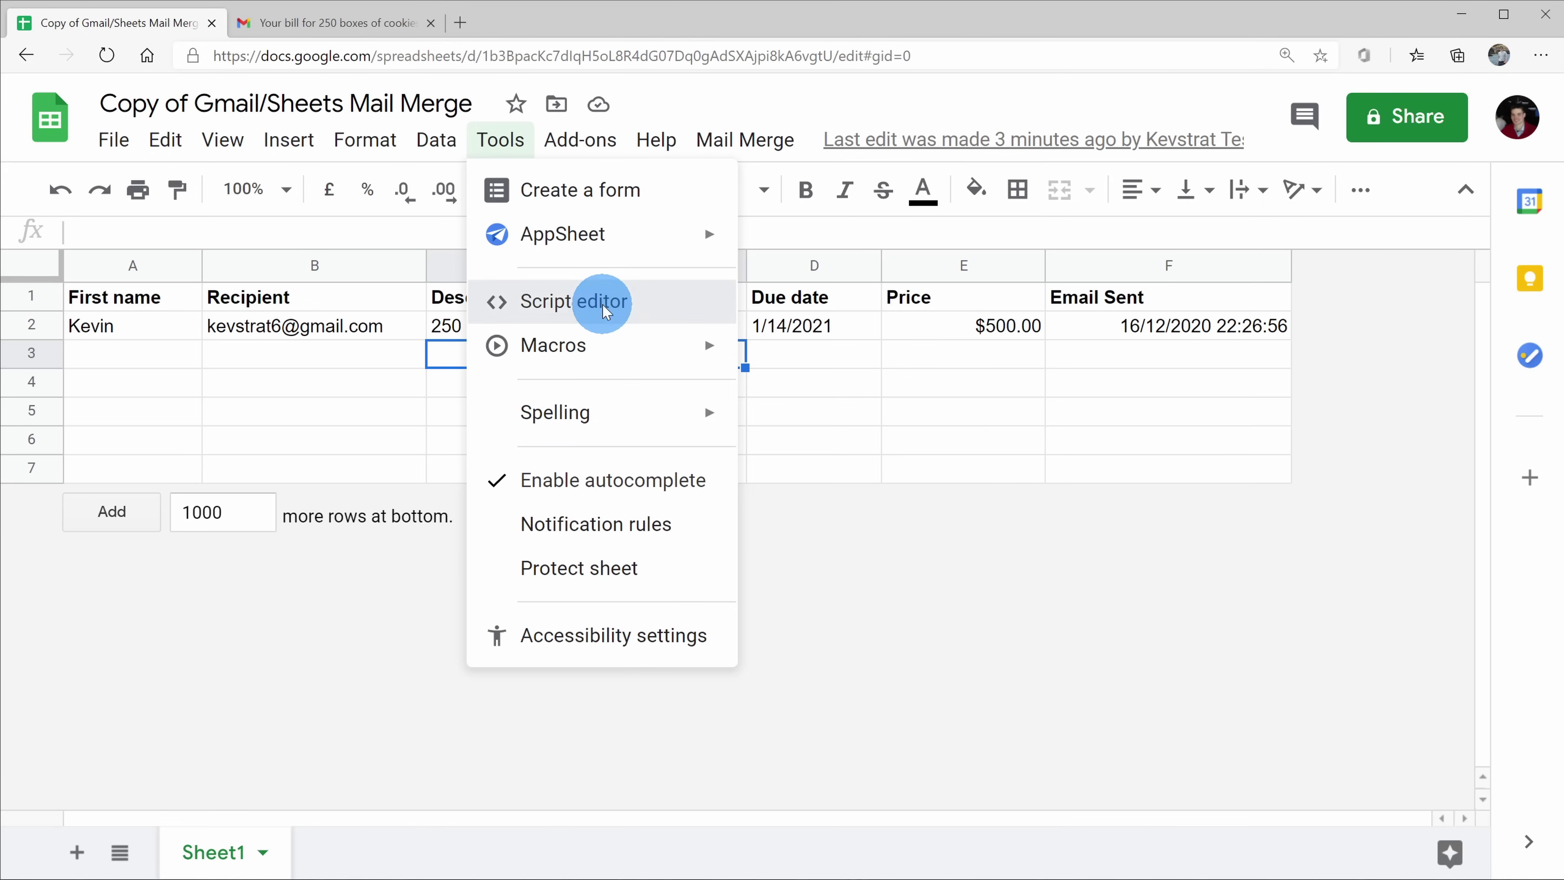
{"action": "left_click", "coordinate": [603, 314]}
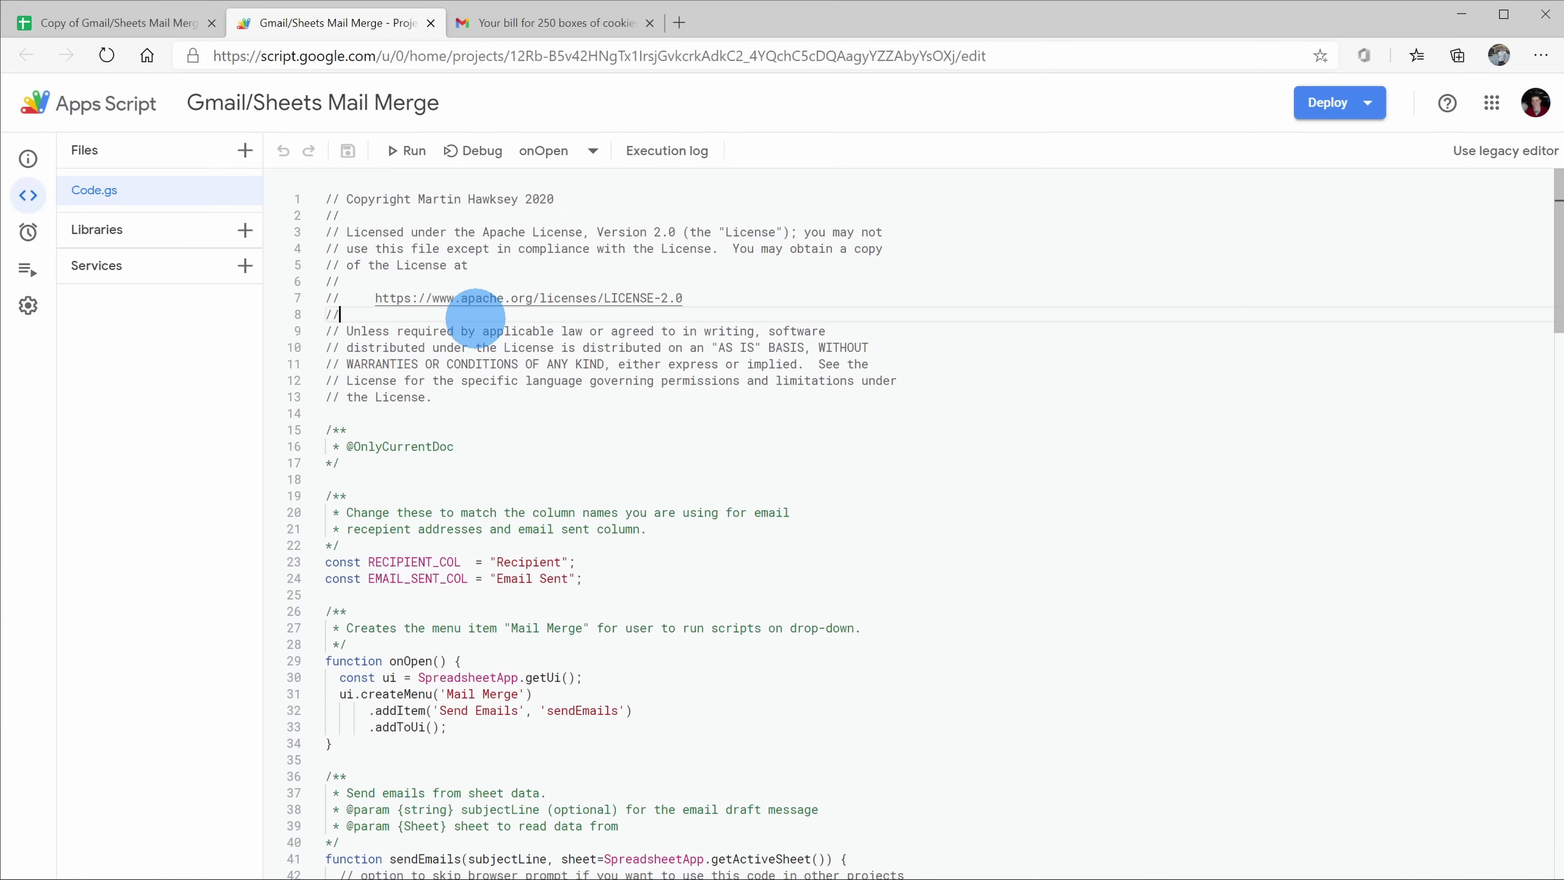
Step: Uncomment the bcc and cc options in Code.gs's email parameters
{"action": "scroll", "coordinate": [487, 323], "scroll_direction": "down", "scroll_amount": 10}
{"action": "scroll", "coordinate": [490, 329], "scroll_direction": "down", "scroll_amount": 7}
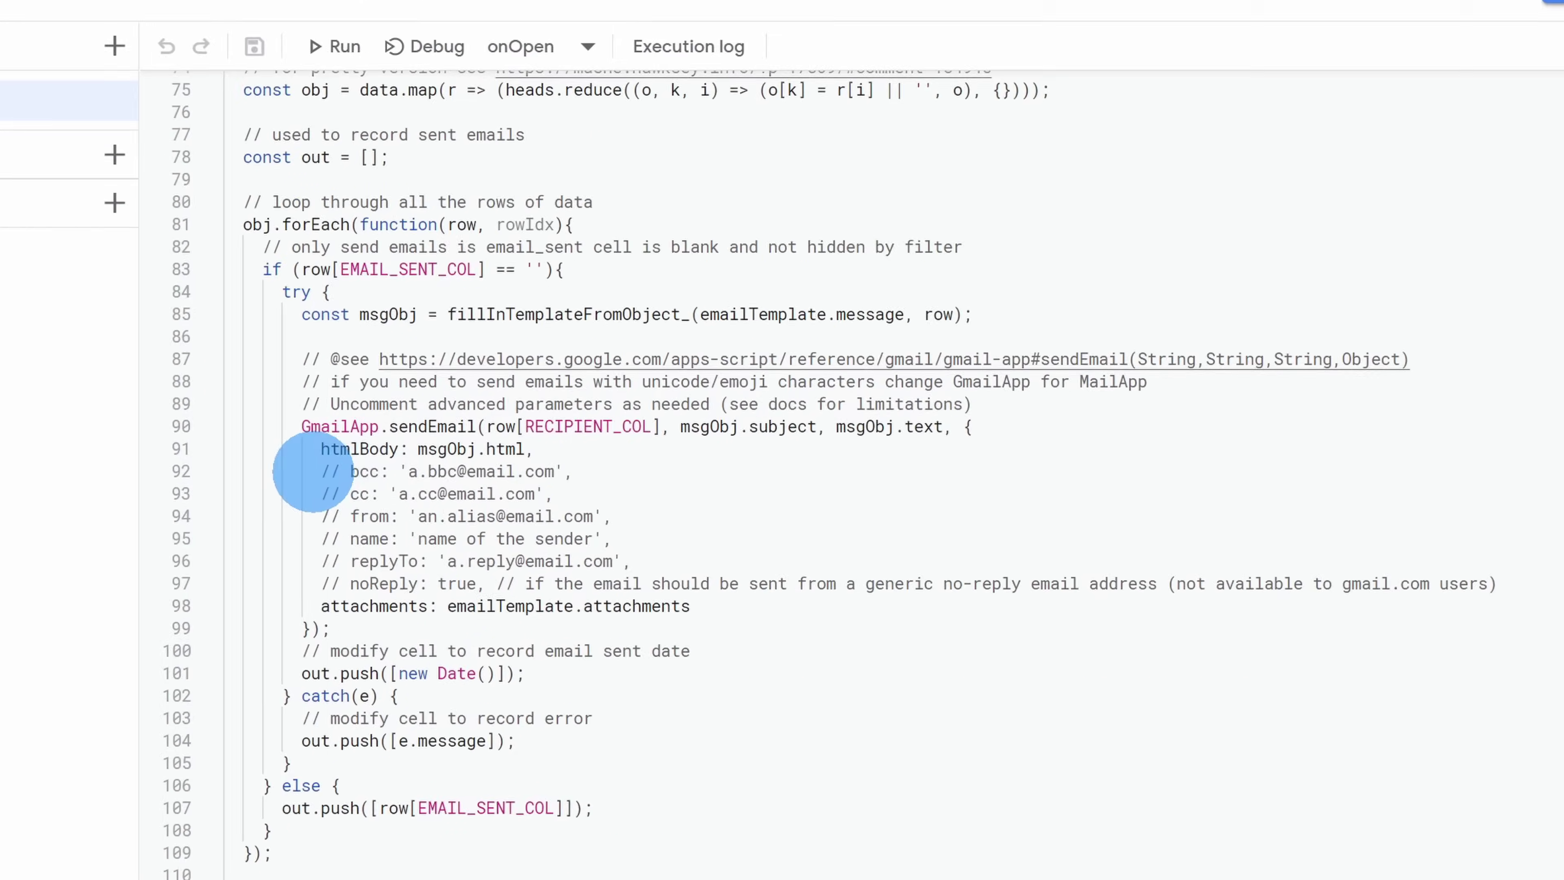
{"action": "left_click", "coordinate": [345, 468]}
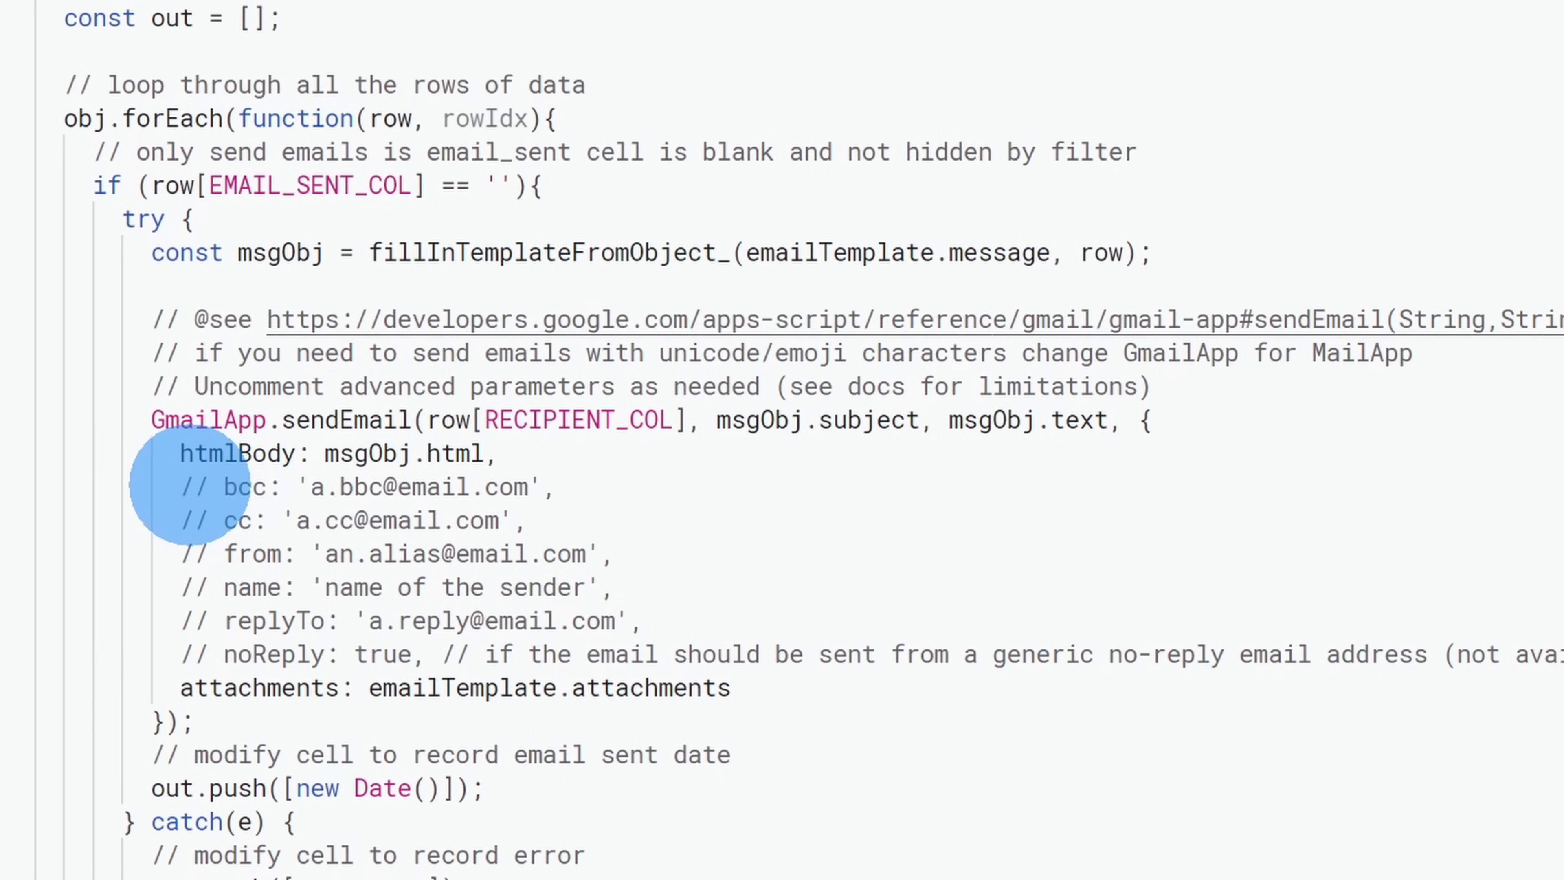
{"action": "left_click", "coordinate": [221, 486]}
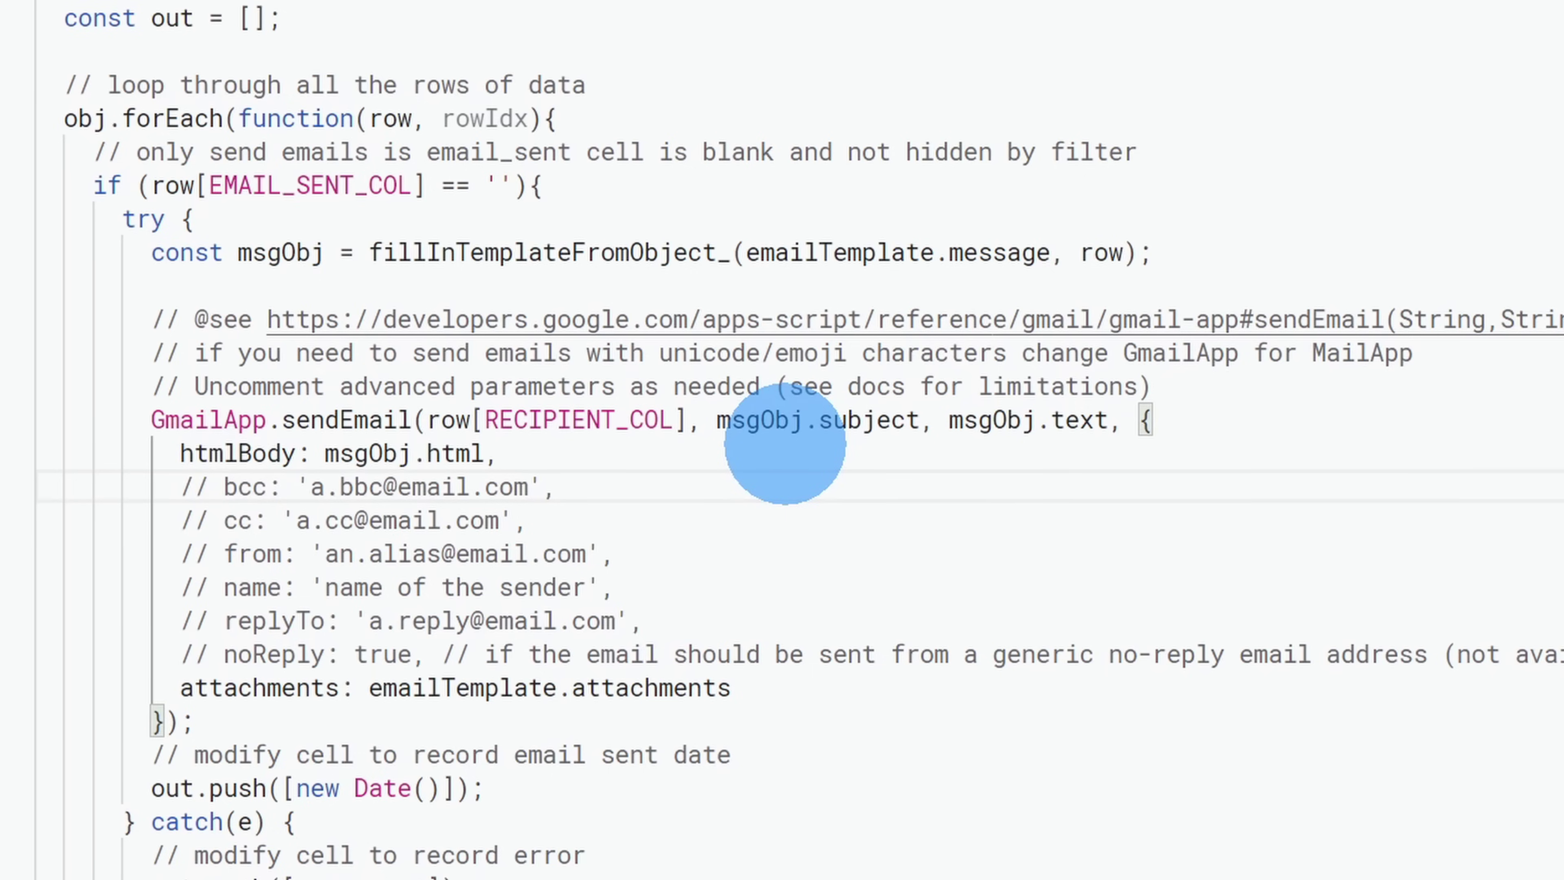
{"action": "key", "text": "BackSpace"}
{"action": "key", "text": "BackSpace"}
{"action": "key", "text": "BackSpace"}
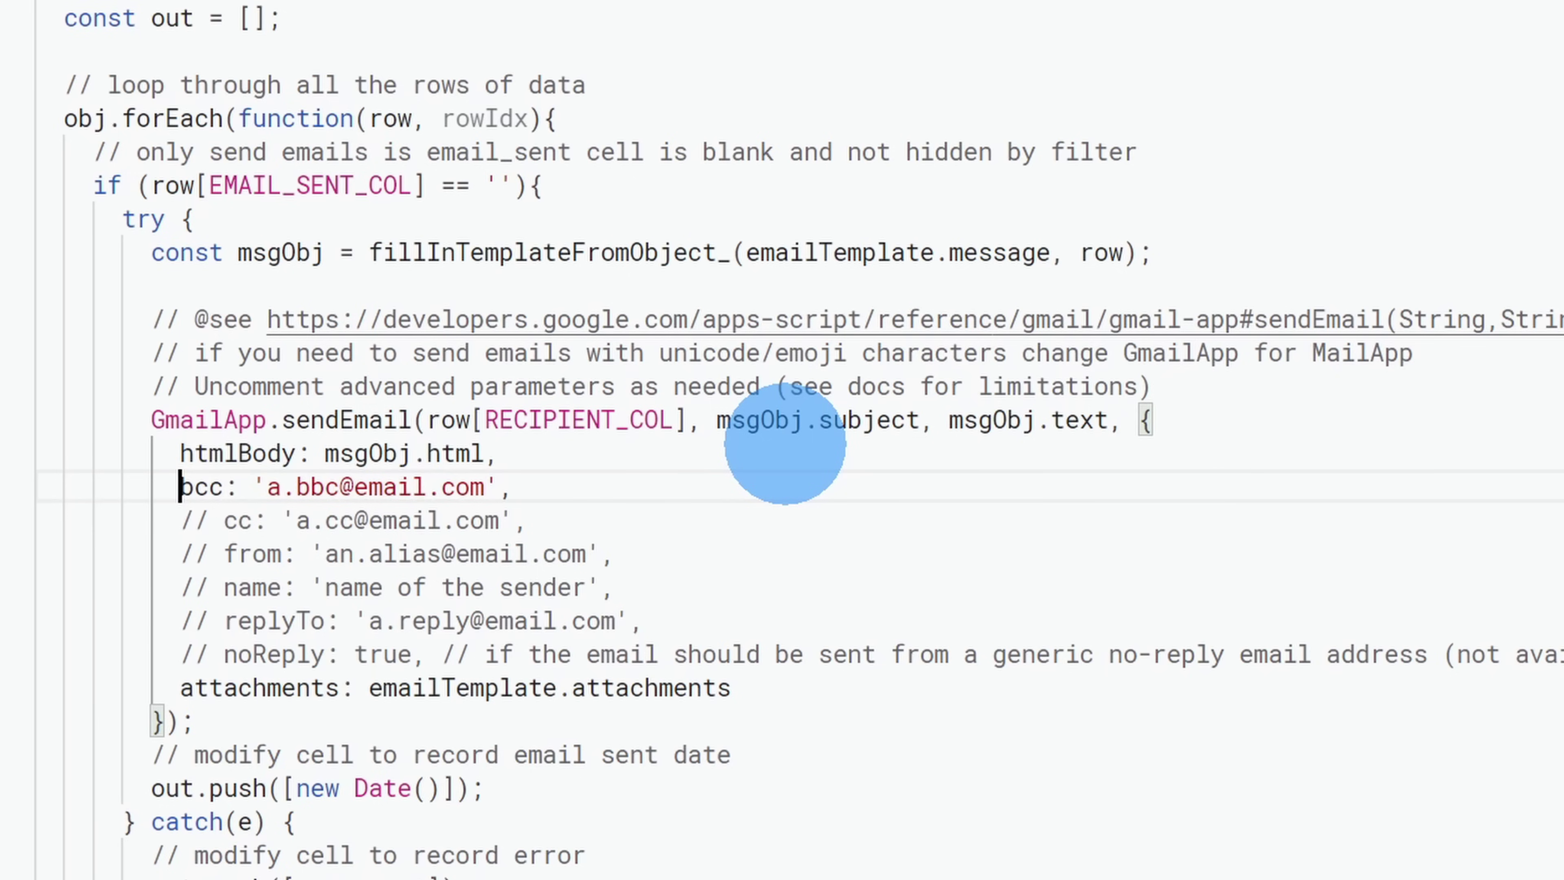
{"action": "key", "text": "Right"}
{"action": "key", "text": "Right"}
{"action": "key", "text": "Right"}
{"action": "key", "text": "Right"}
{"action": "key", "text": "Right"}
{"action": "key", "text": "Right"}
{"action": "key", "text": "Down"}
{"action": "key", "text": "Left"}
{"action": "key", "text": "Left"}
{"action": "key", "text": "Left"}
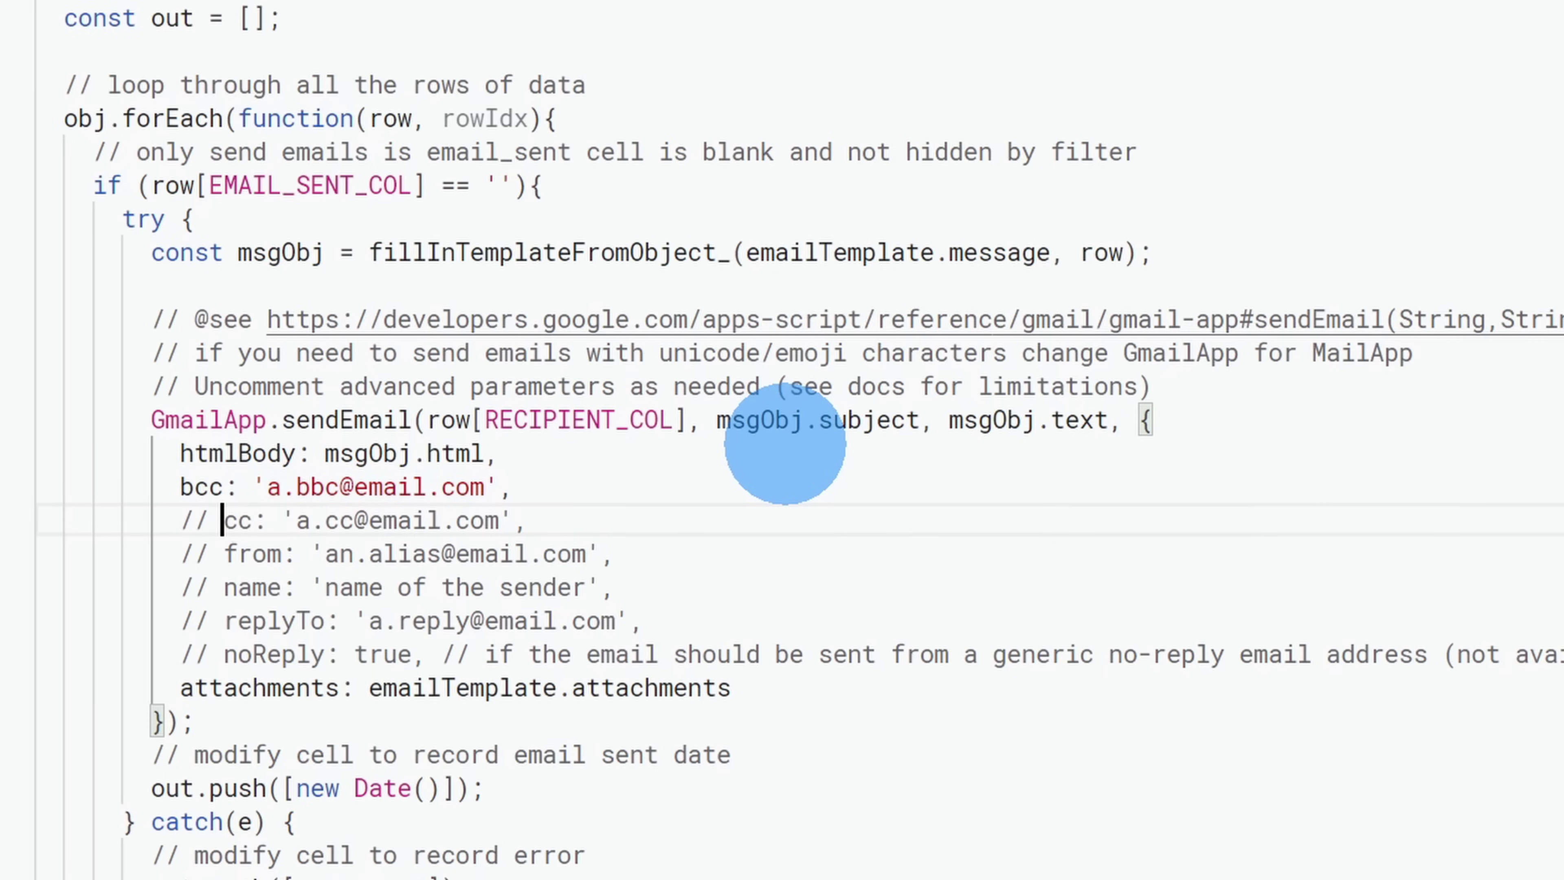
{"action": "key", "text": "BackSpace"}
{"action": "key", "text": "BackSpace"}
{"action": "key", "text": "BackSpace"}
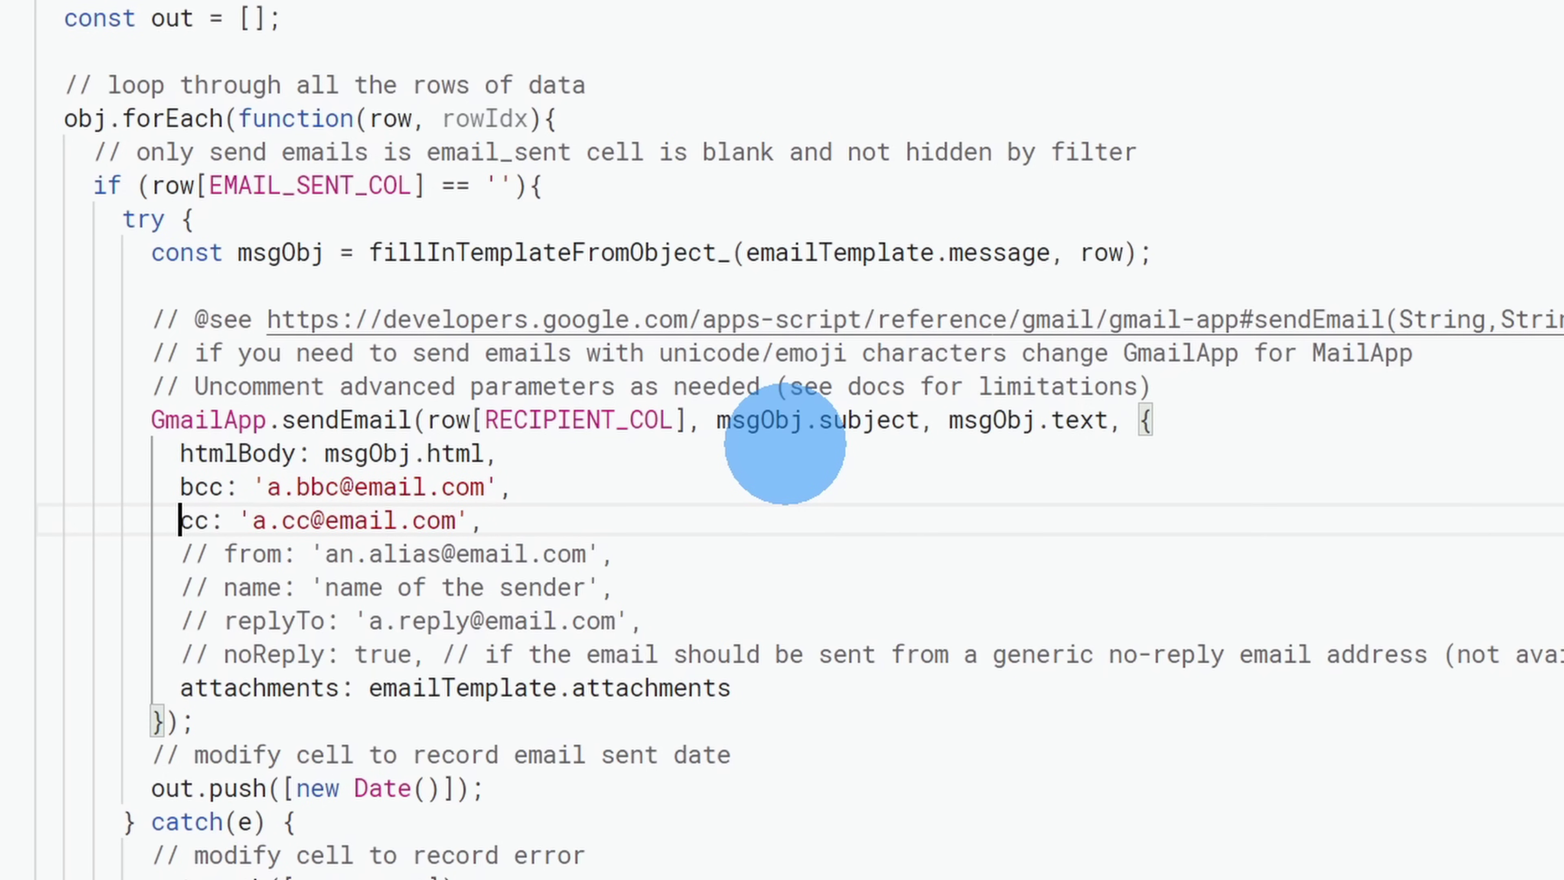
Step: Uncomment the sender name option and select its placeholder name text
{"action": "key", "text": "Right"}
{"action": "key", "text": "Right"}
{"action": "key", "text": "Right"}
{"action": "key", "text": "Right"}
{"action": "key", "text": "Right"}
{"action": "key", "text": "shift+Right"}
{"action": "key", "text": "shift+Right"}
{"action": "key", "text": "shift+Right"}
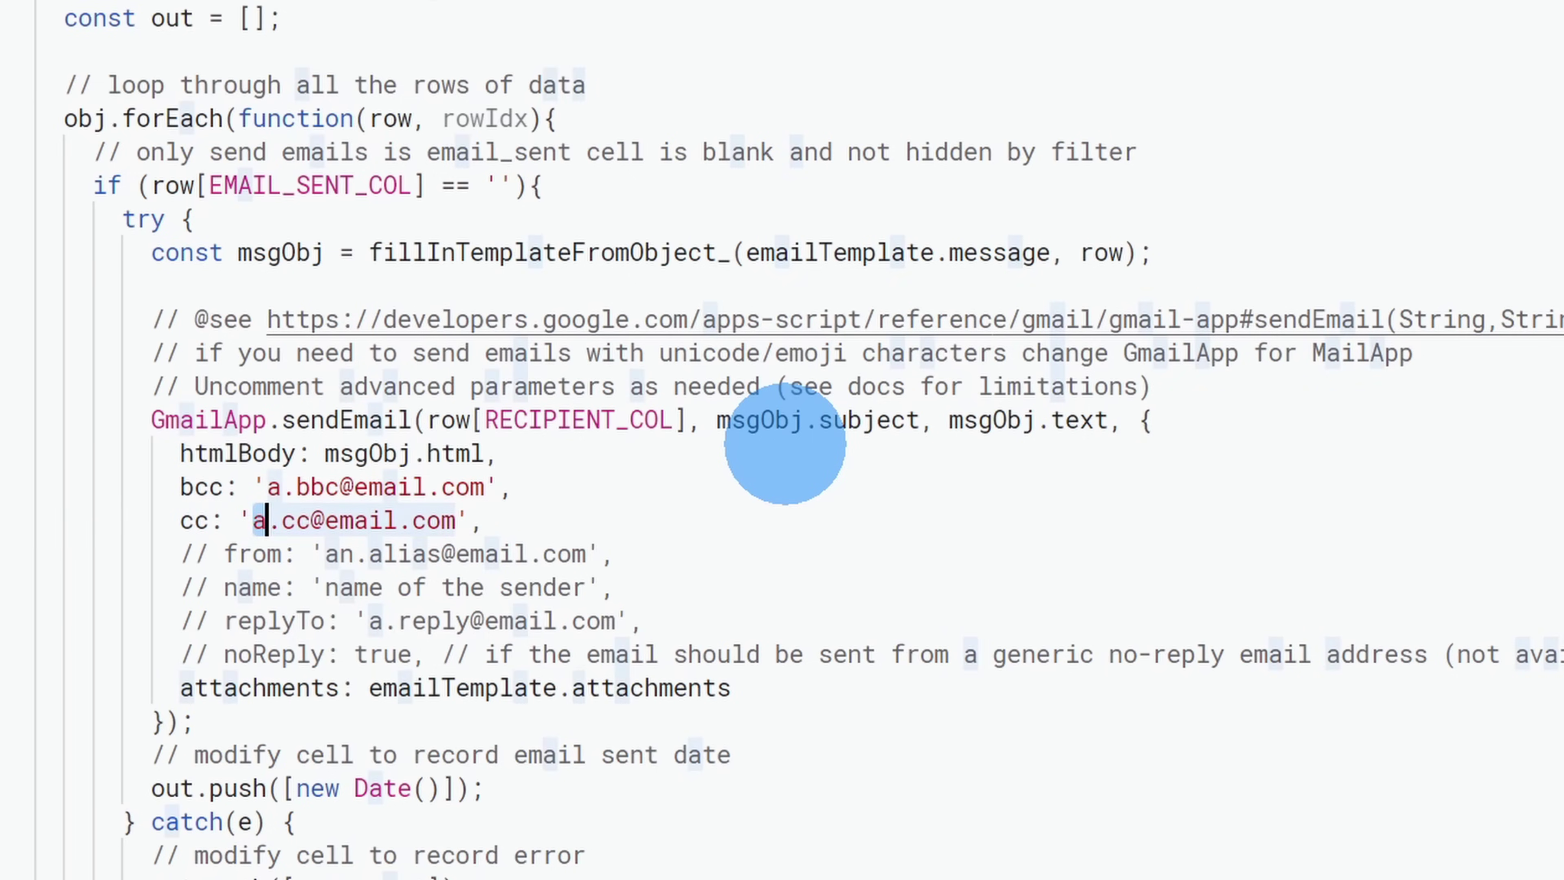
{"action": "key", "text": "shift+Right"}
{"action": "key", "text": "shift+Right"}
{"action": "key", "text": "shift+Right"}
{"action": "key", "text": "shift+Right"}
{"action": "key", "text": "shift+Right"}
{"action": "key", "text": "shift+Right"}
{"action": "key", "text": "shift+Right"}
{"action": "key", "text": "shift+Right"}
{"action": "key", "text": "Down"}
{"action": "key", "text": "Left"}
{"action": "key", "text": "Left"}
{"action": "key", "text": "Left"}
{"action": "key", "text": "Left"}
{"action": "key", "text": "Left"}
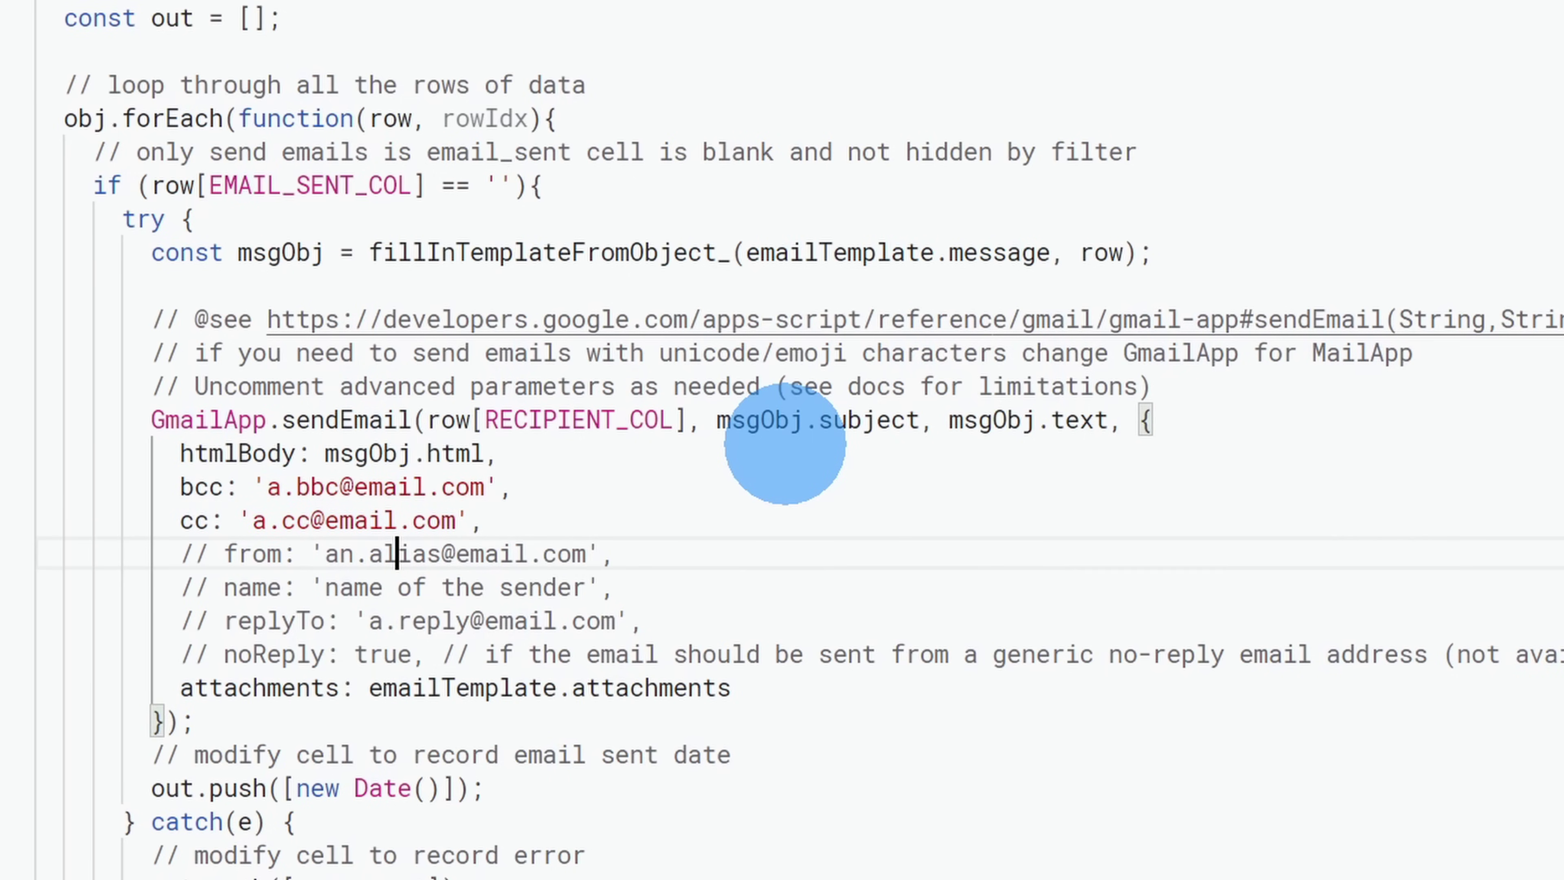
{"action": "key", "text": "Left"}
{"action": "key", "text": "Left"}
{"action": "key", "text": "Left"}
{"action": "key", "text": "Left"}
{"action": "key", "text": "Down"}
{"action": "key", "text": "Left"}
{"action": "key", "text": "Left"}
{"action": "key", "text": "Left"}
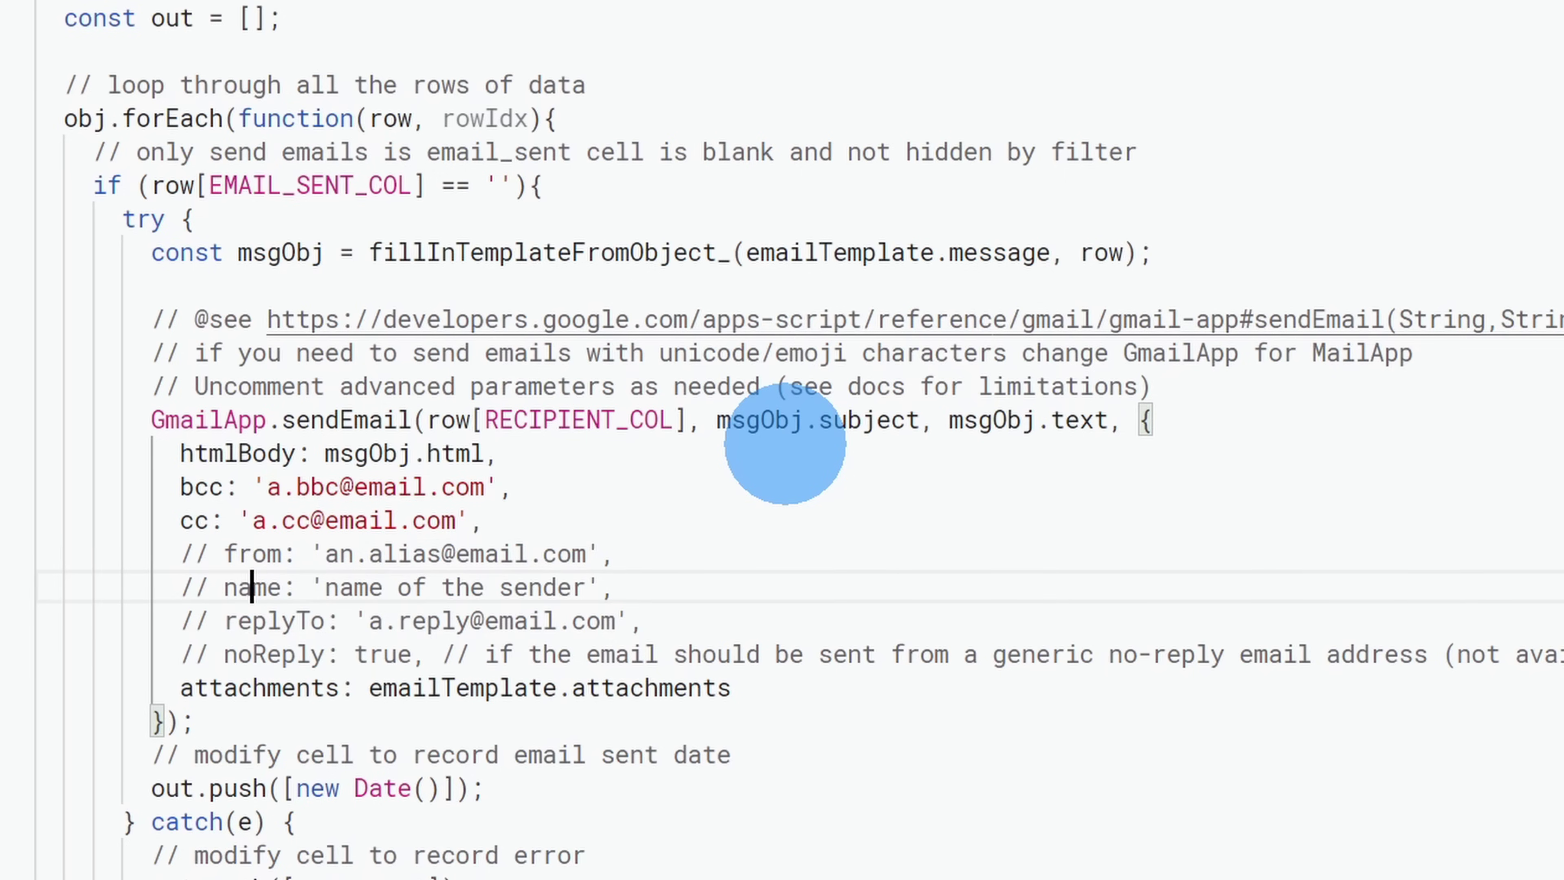
{"action": "key", "text": "Left"}
{"action": "key", "text": "BackSpace"}
{"action": "key", "text": "BackSpace"}
{"action": "key", "text": "BackSpace"}
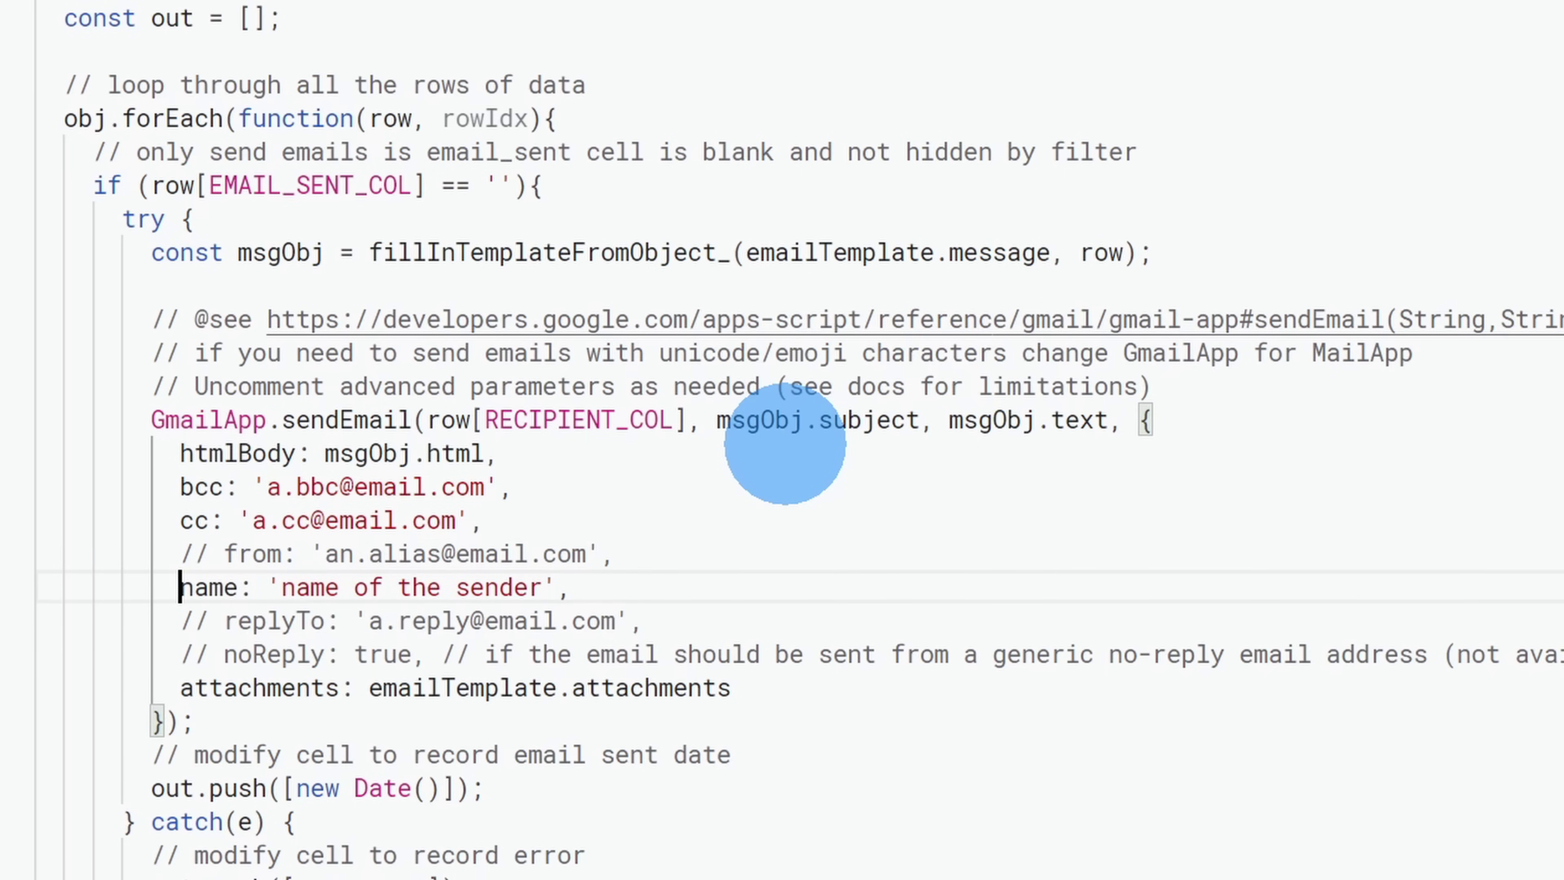
{"action": "key", "text": "Right"}
{"action": "key", "text": "Right"}
{"action": "key", "text": "Right"}
{"action": "key", "text": "Right"}
{"action": "key", "text": "Right"}
{"action": "key", "text": "Right"}
{"action": "key", "text": "Right"}
{"action": "key", "text": "shift+alt+Right"}
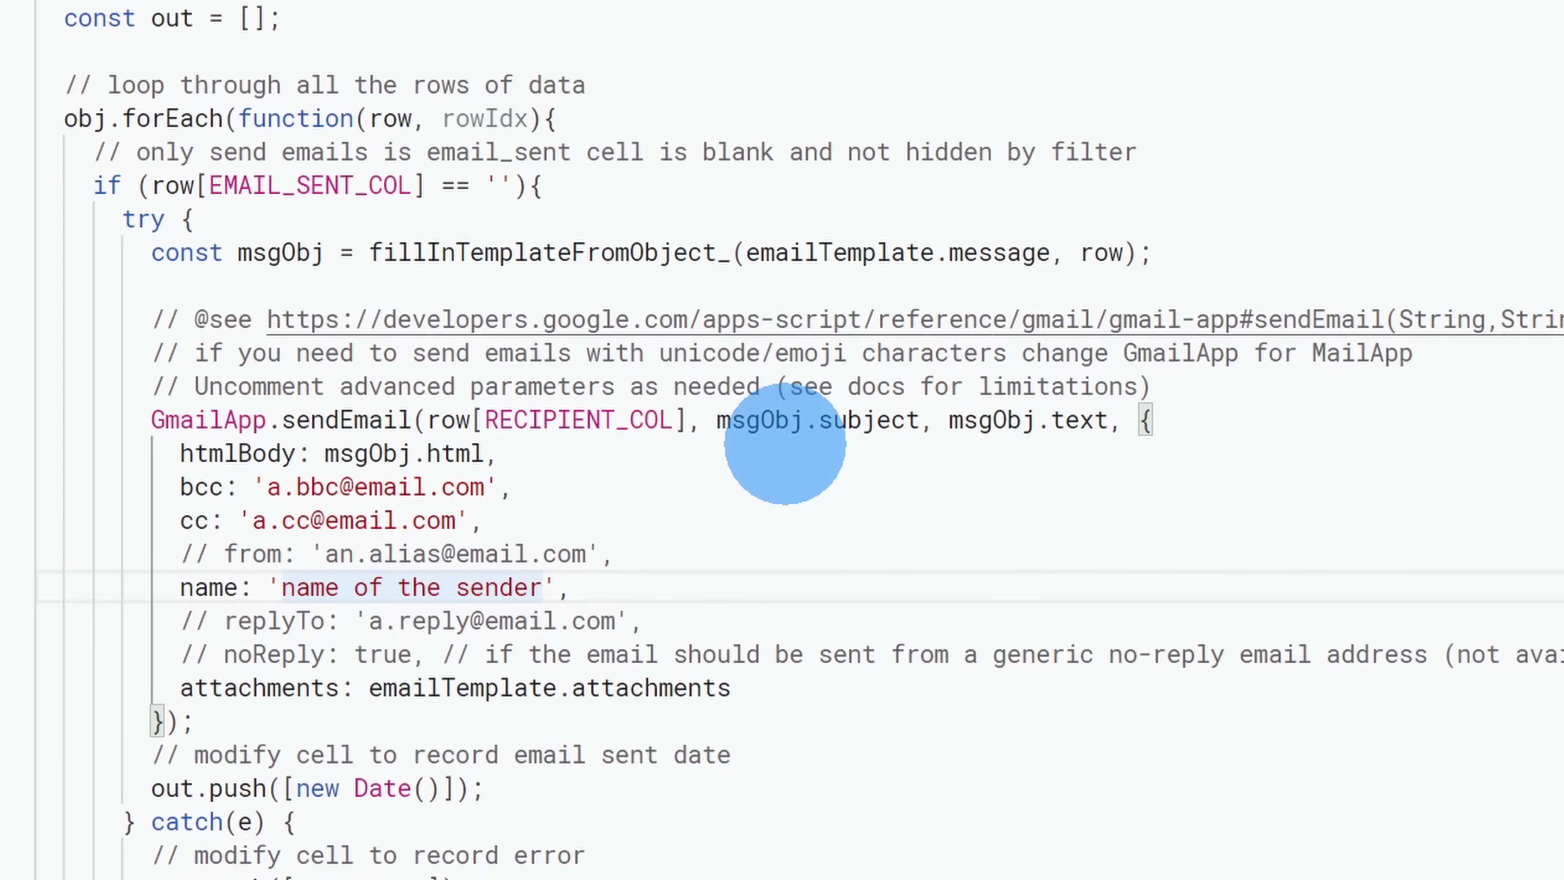
Step: Review the replyTo, noReply and attachments lines, then return to the cookie bill draft in Gmail
{"action": "key", "text": "Down"}
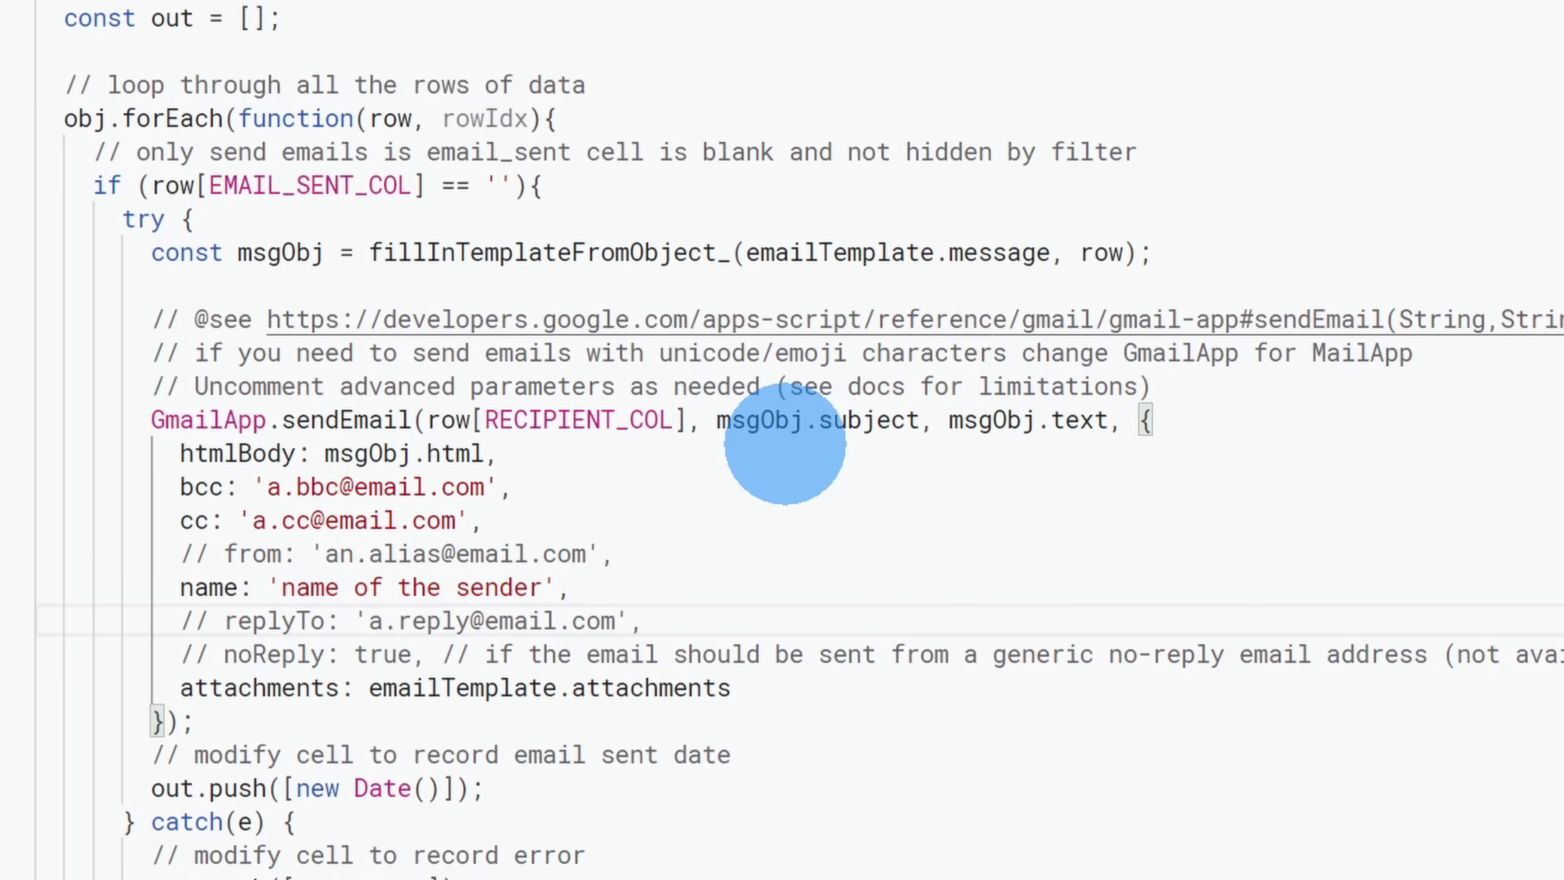
{"action": "key", "text": "Down"}
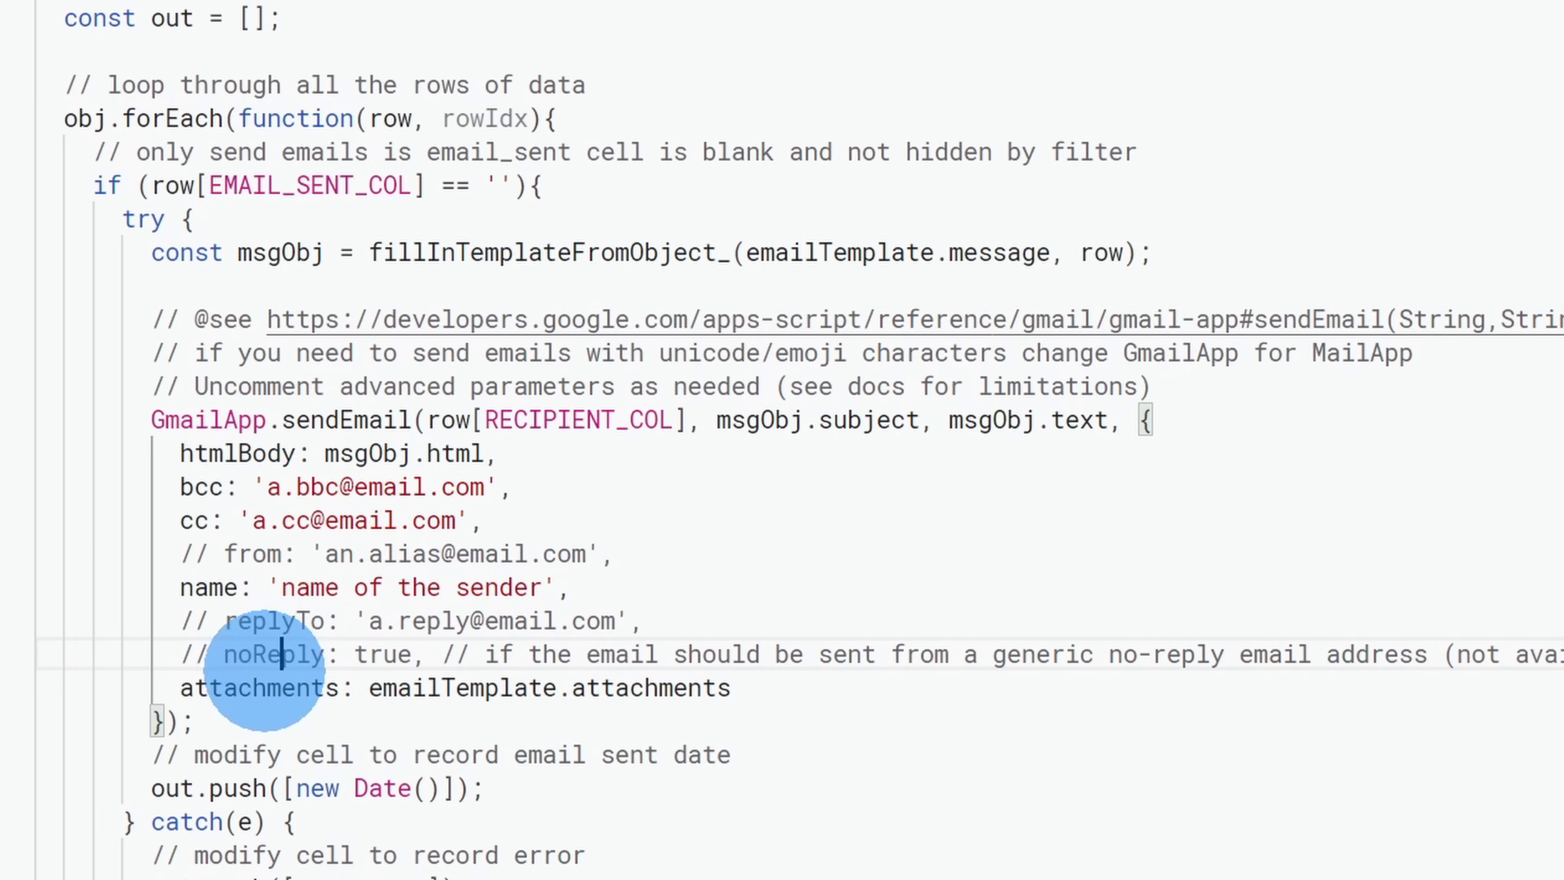
{"action": "left_click_drag", "start_coordinate": [215, 687], "coordinate": [691, 684]}
{"action": "left_click", "coordinate": [731, 688]}
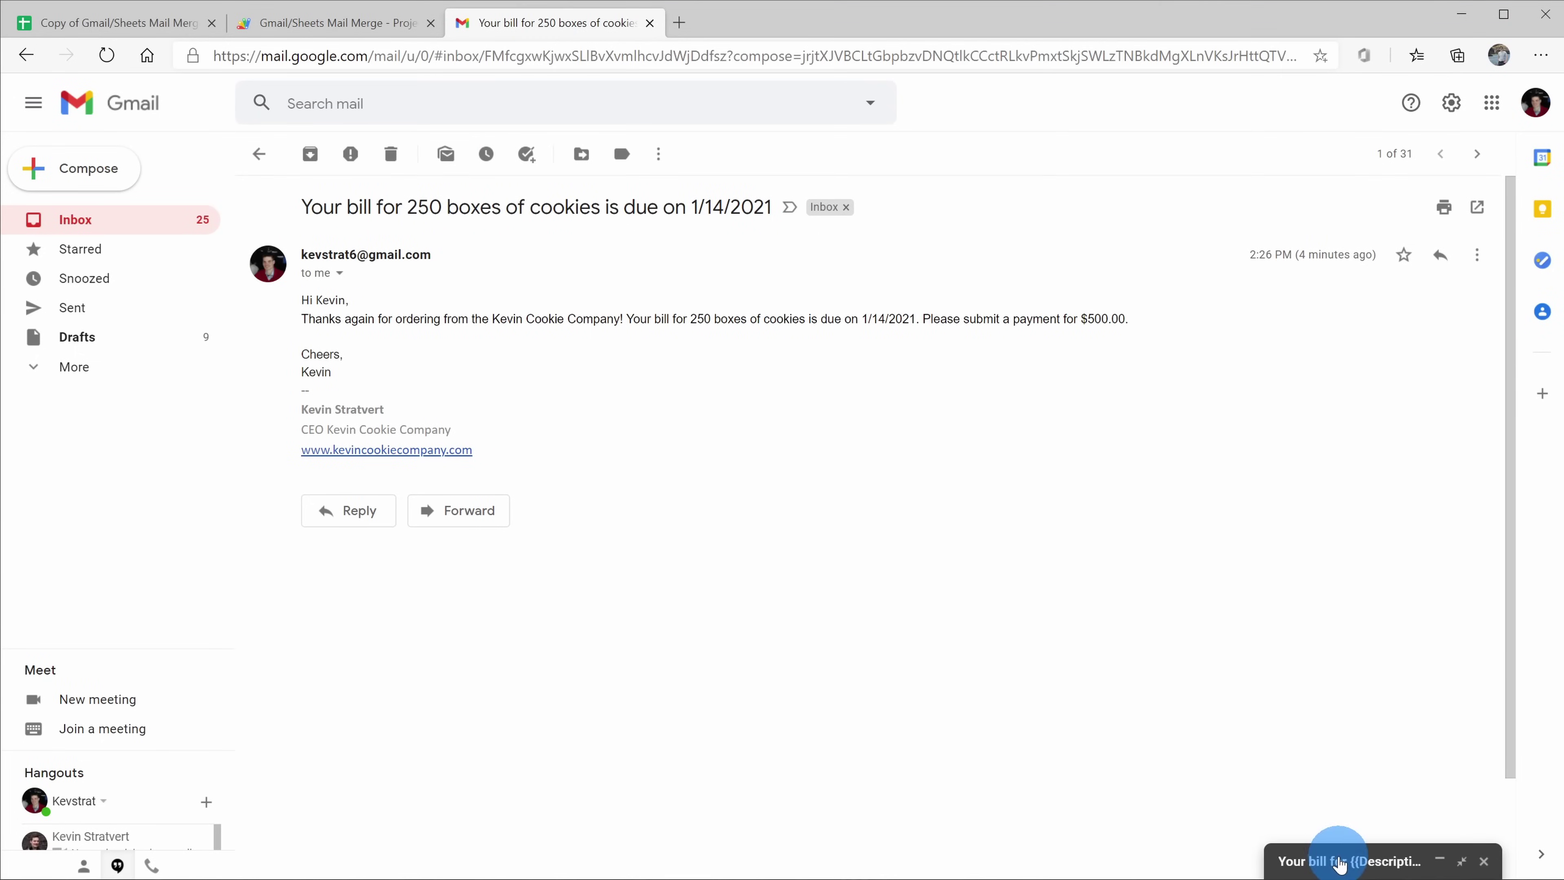
{"action": "left_click", "coordinate": [1339, 860]}
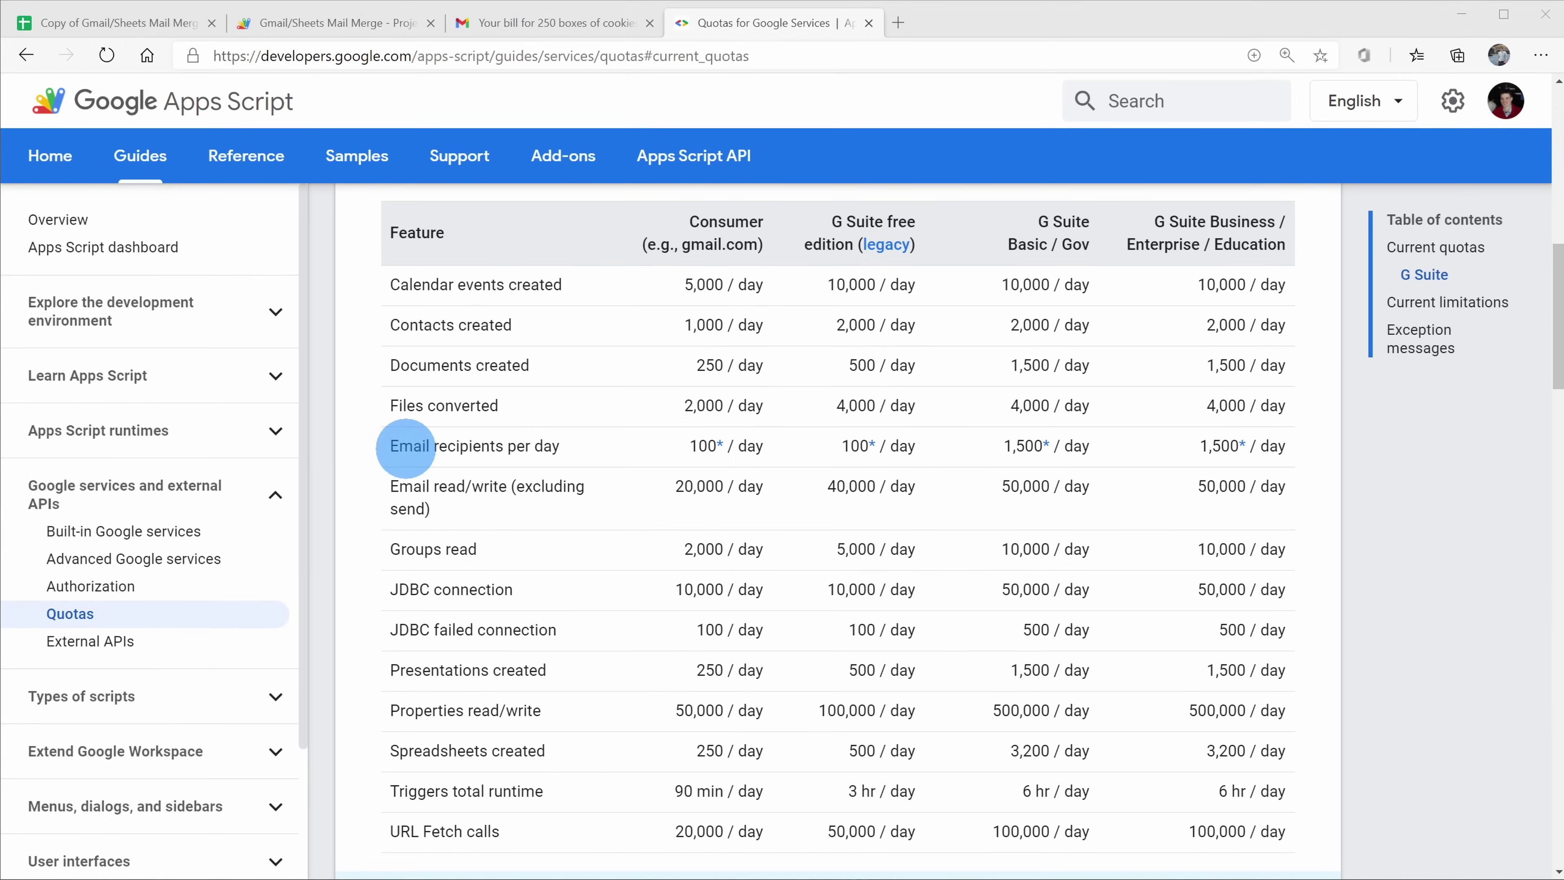
{"action": "left_click_drag", "start_coordinate": [410, 446], "coordinate": [921, 445]}
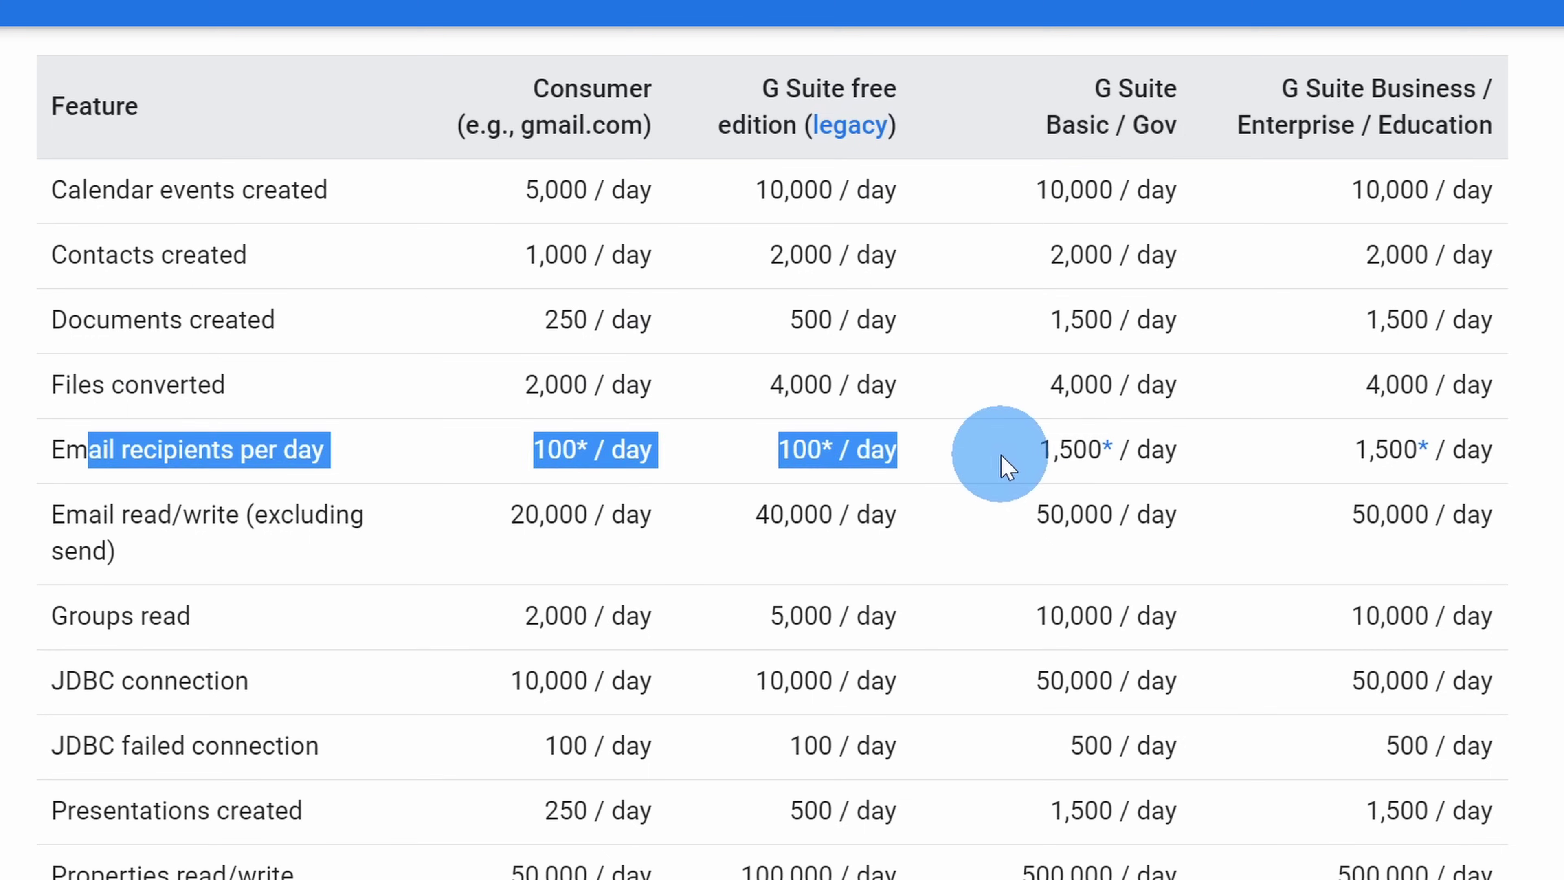
{"action": "left_click_drag", "start_coordinate": [1015, 459], "coordinate": [1235, 459]}
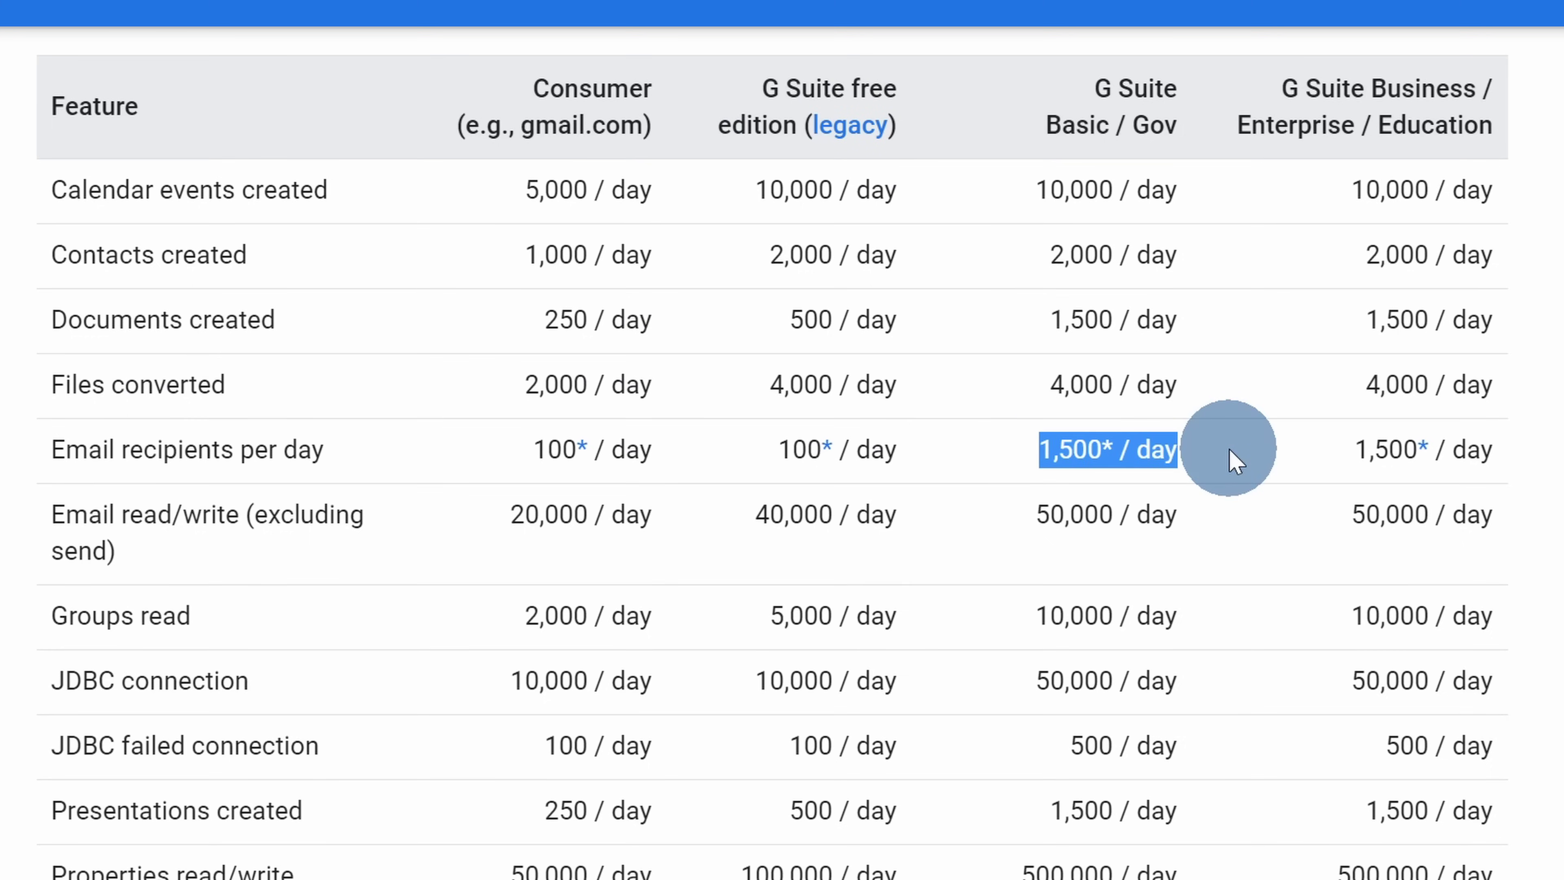